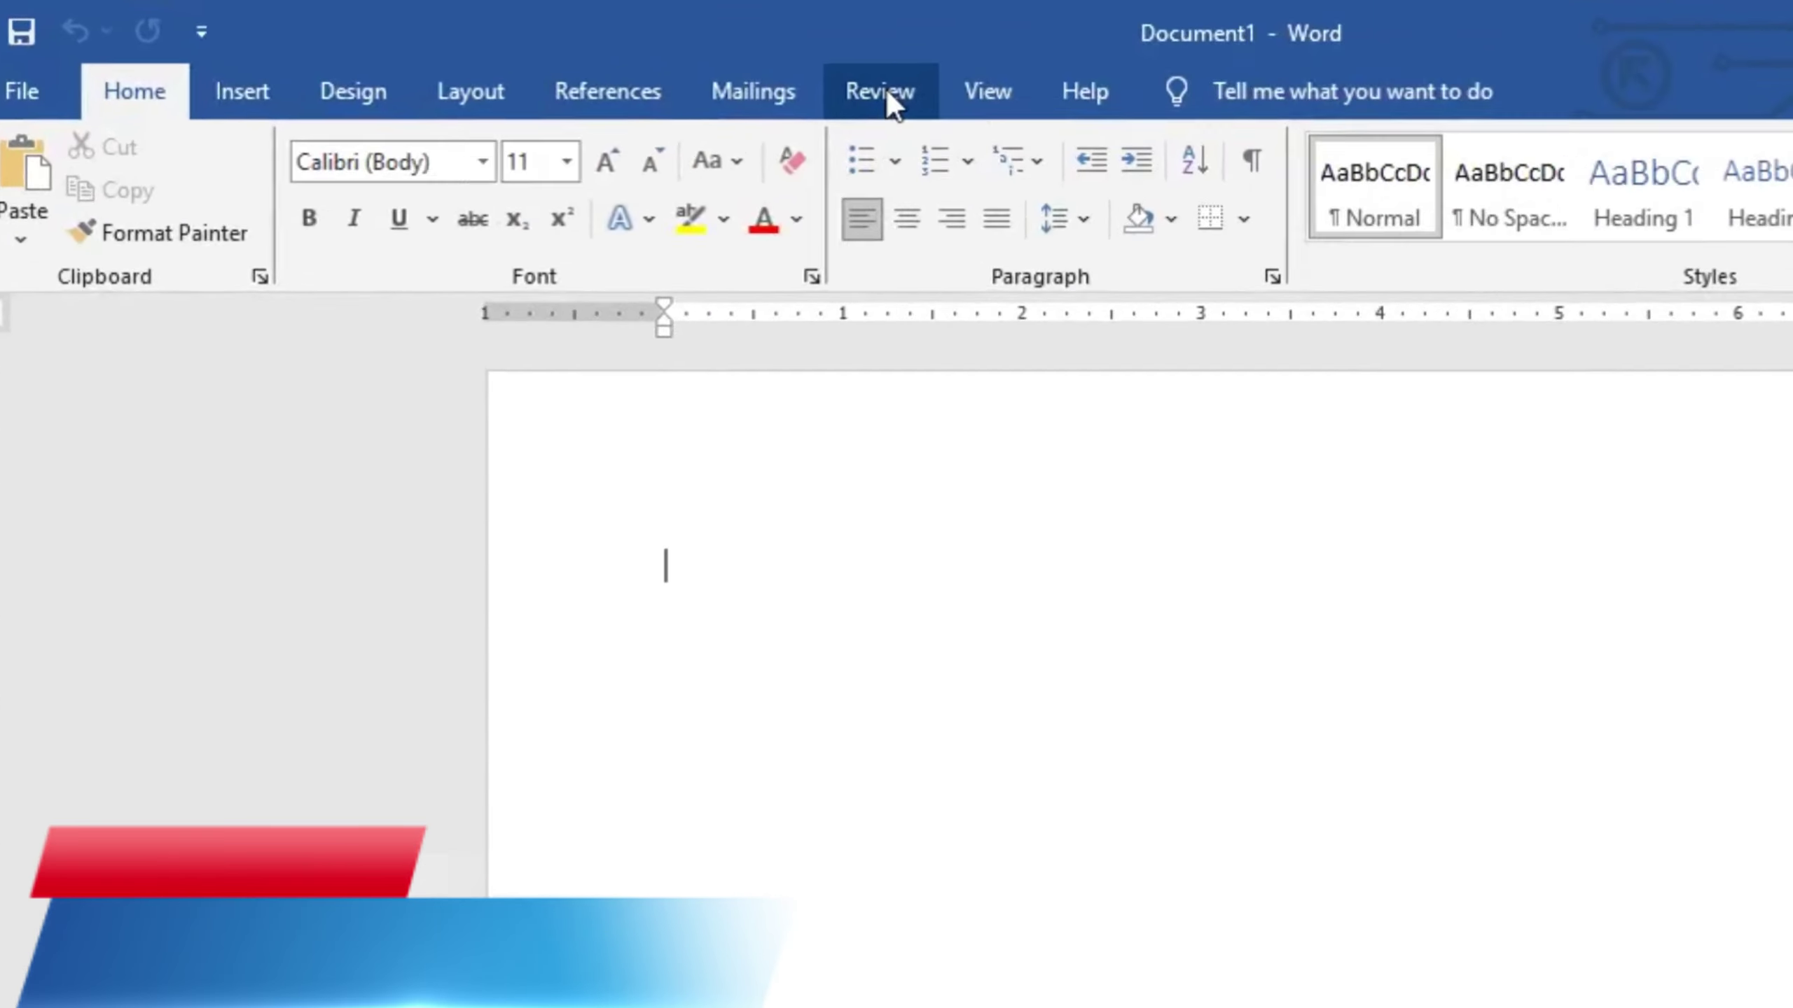
- Switch the ribbon to the Review tab to reveal the translation tools
{"action": "left_click", "coordinate": [885, 90]}
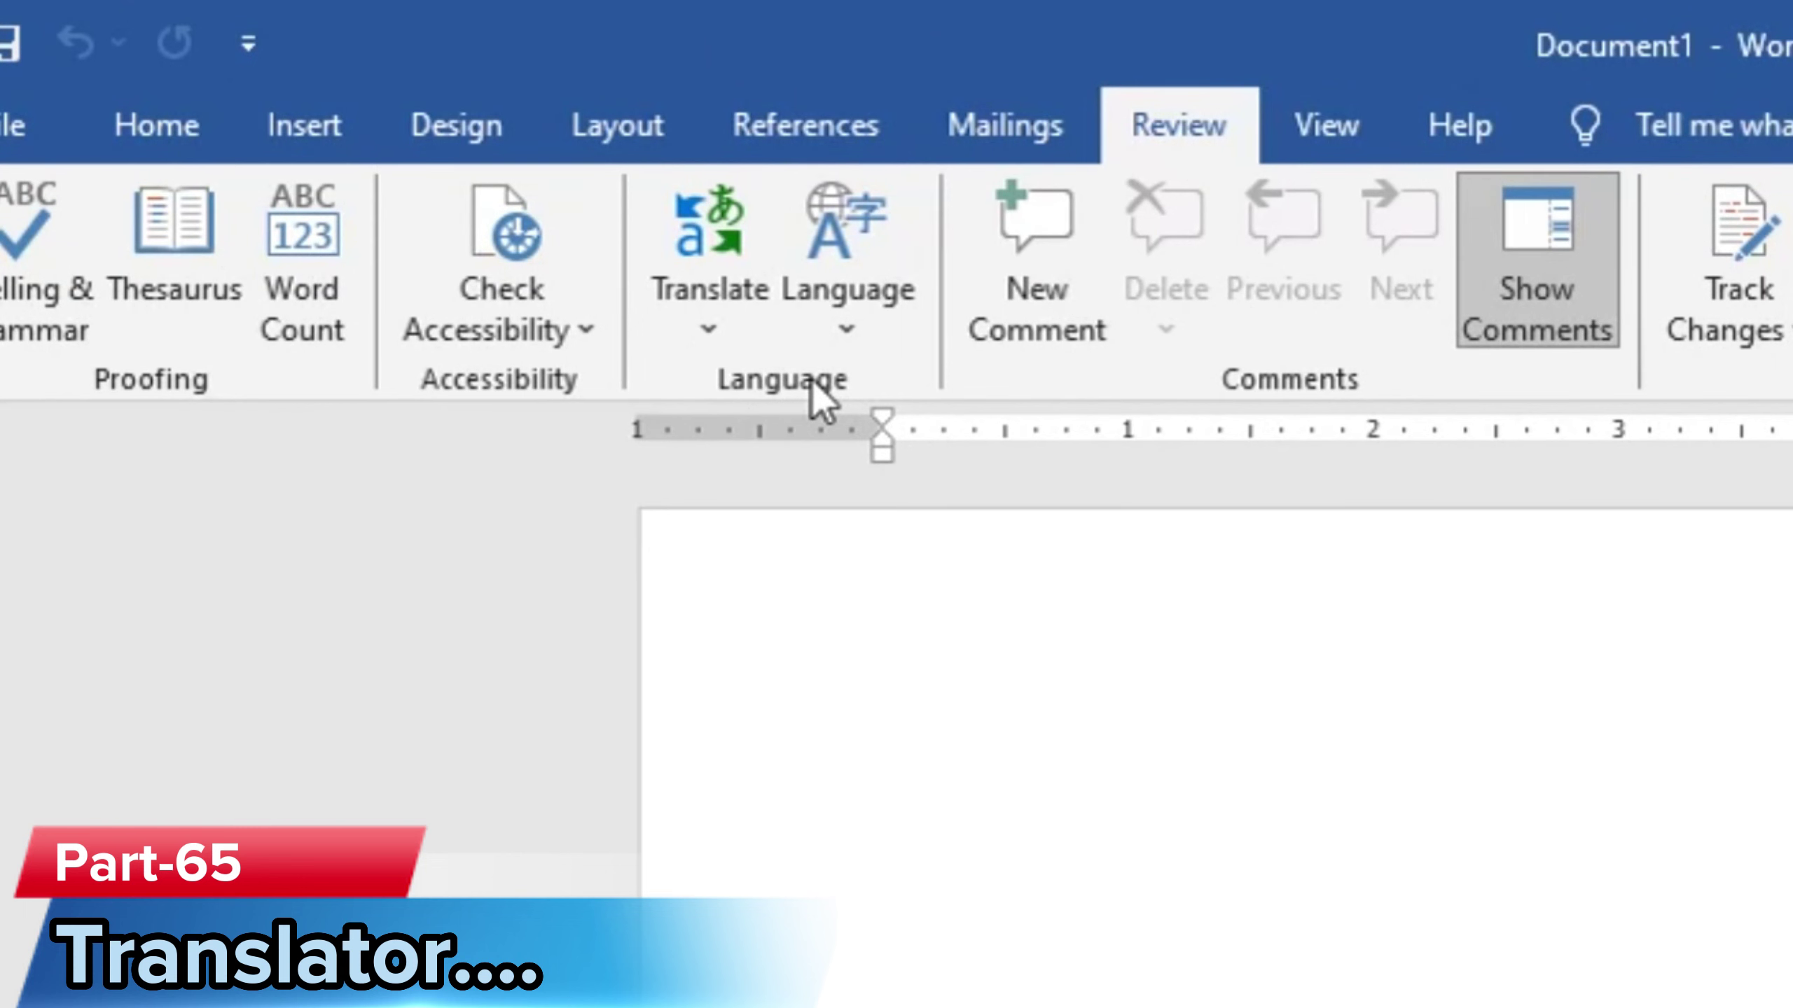
- Look through the Translate dropdown options in the Language group
{"action": "left_click", "coordinate": [742, 334]}
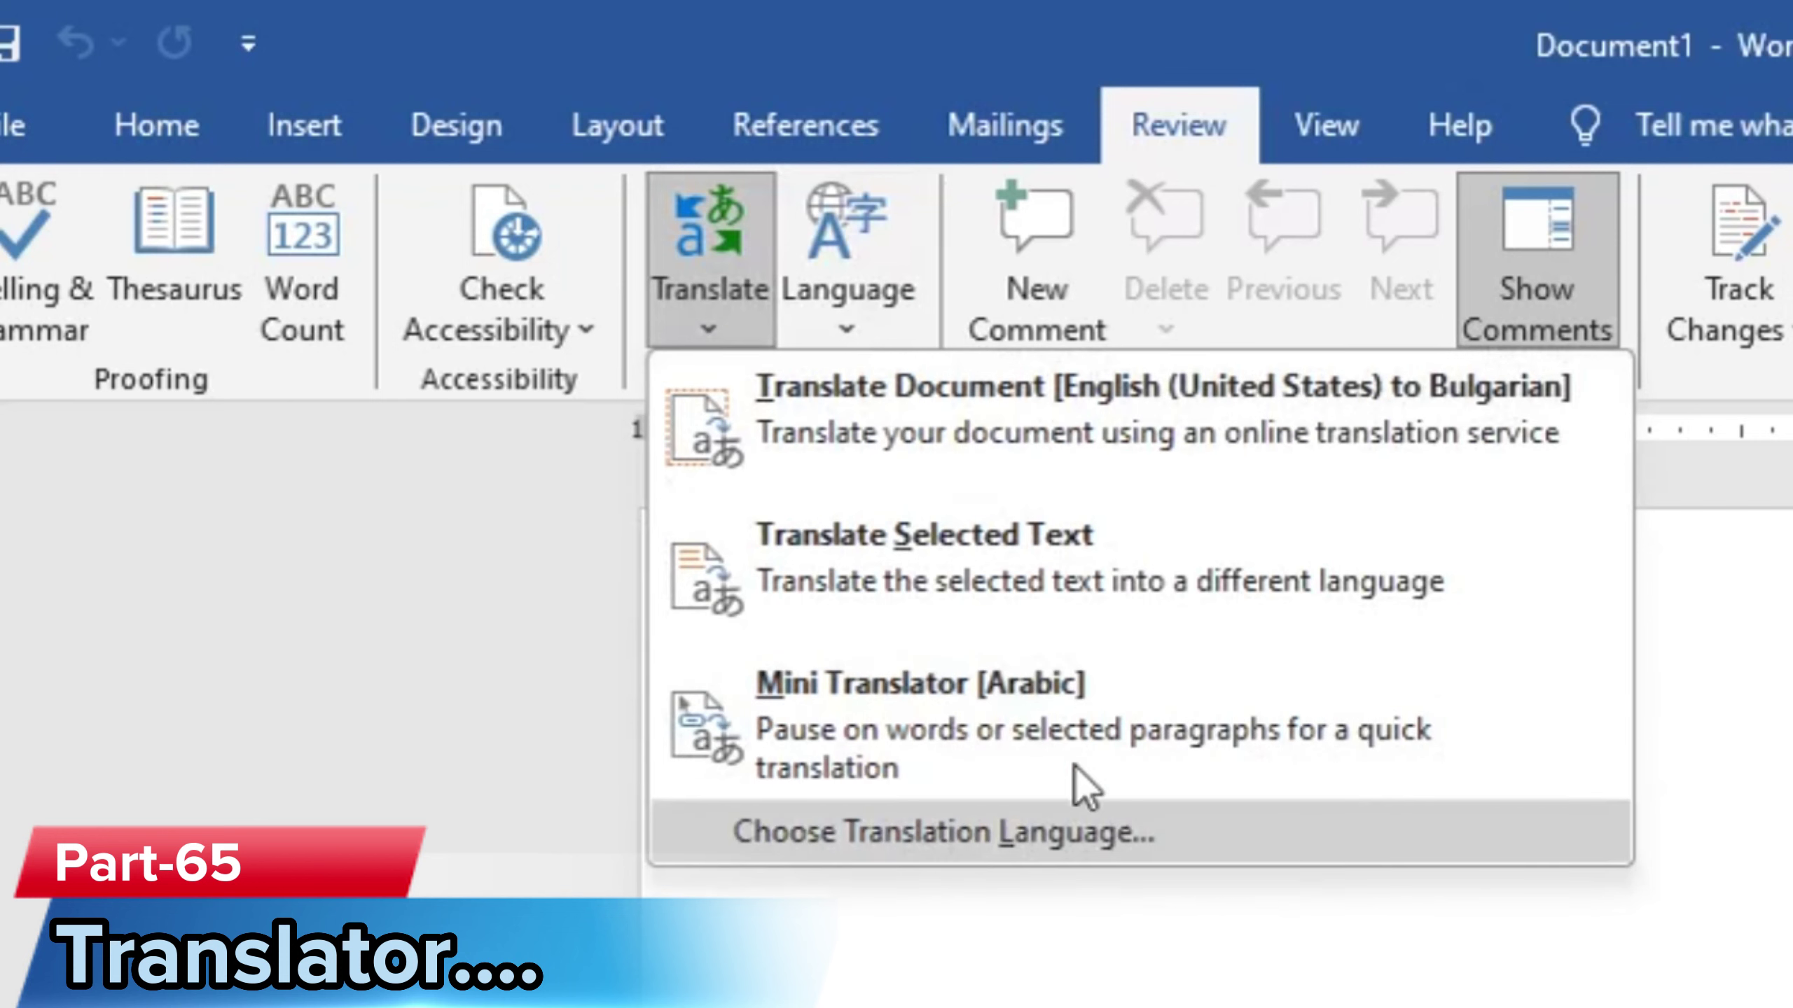
{"action": "left_click", "coordinate": [748, 275]}
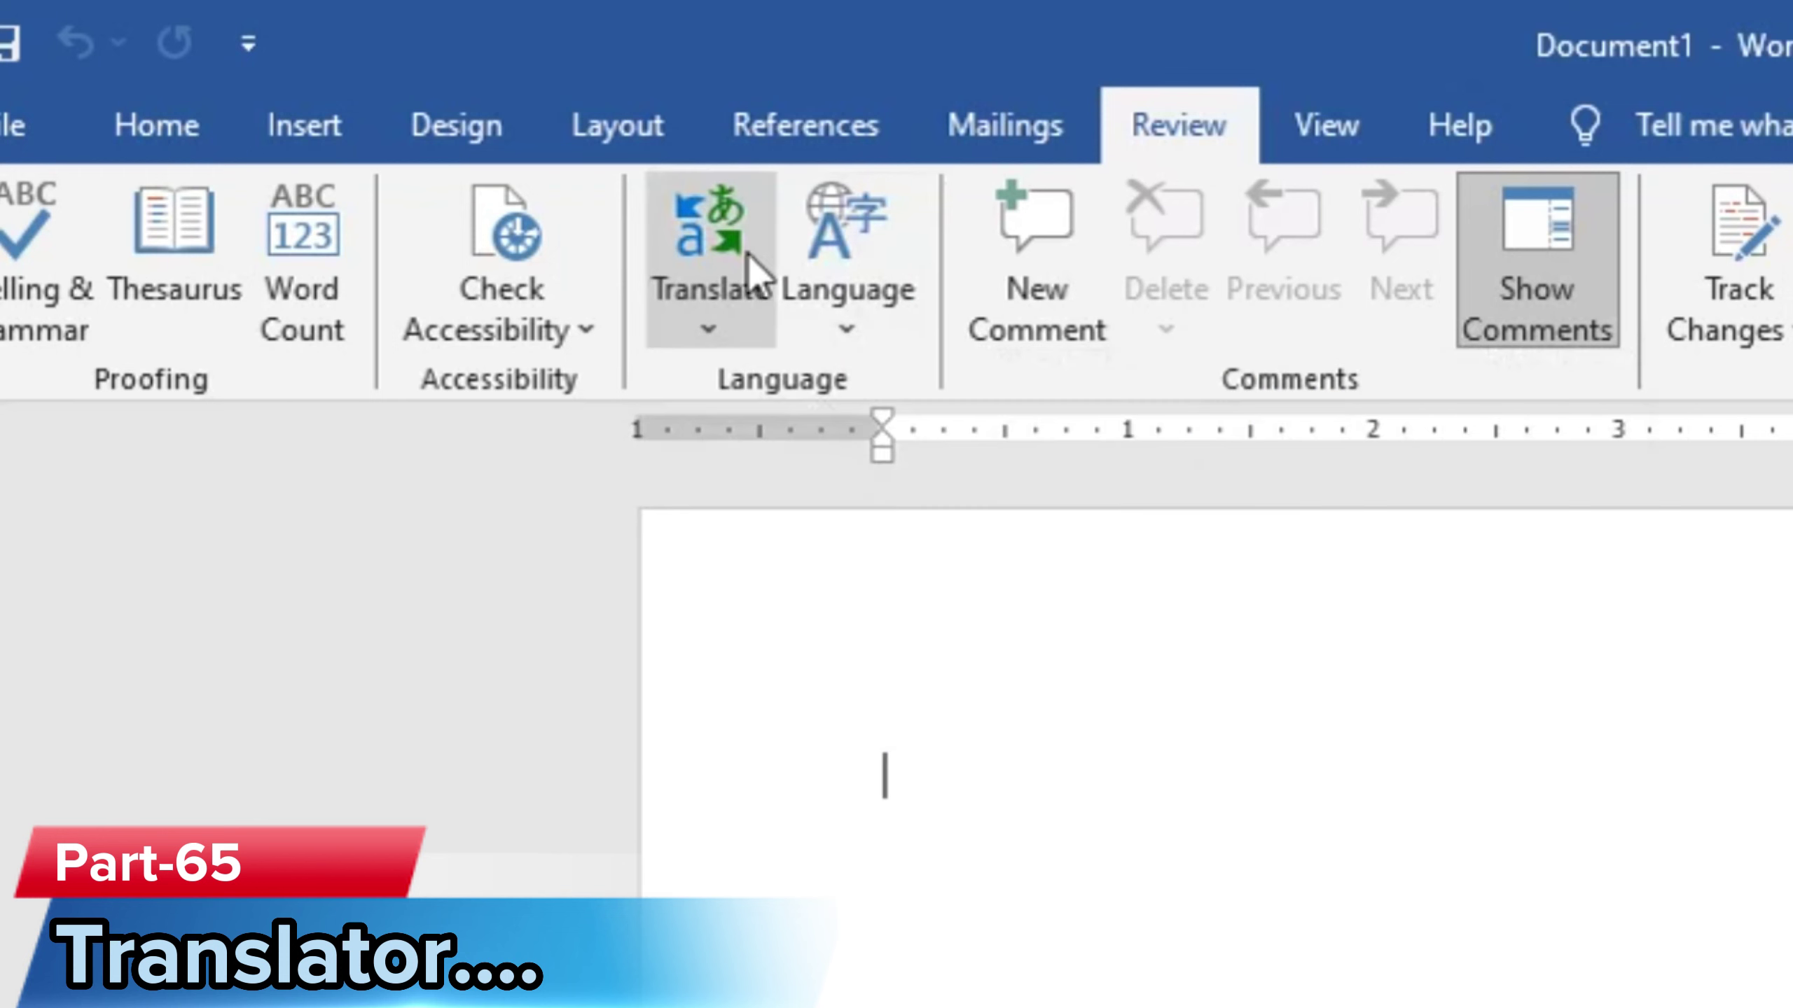
{"action": "left_click", "coordinate": [720, 346]}
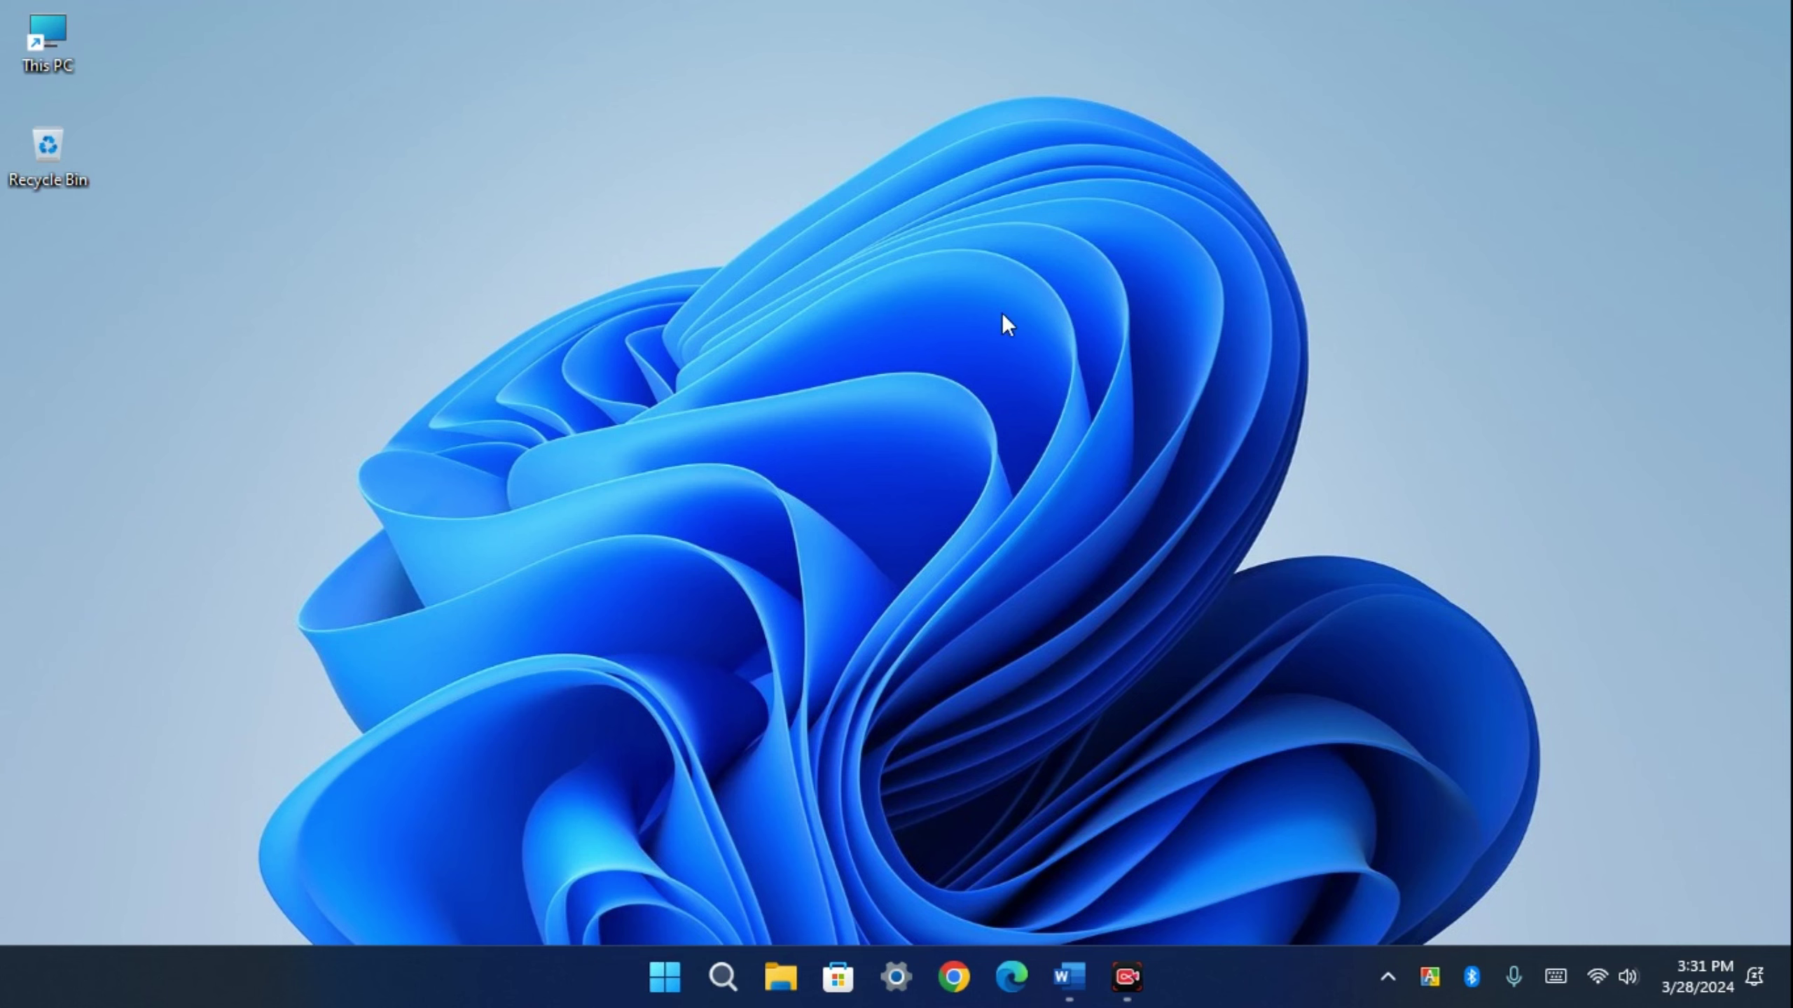
- Restore the Document1 Word window from the taskbar
{"action": "left_click", "coordinate": [1074, 1002]}
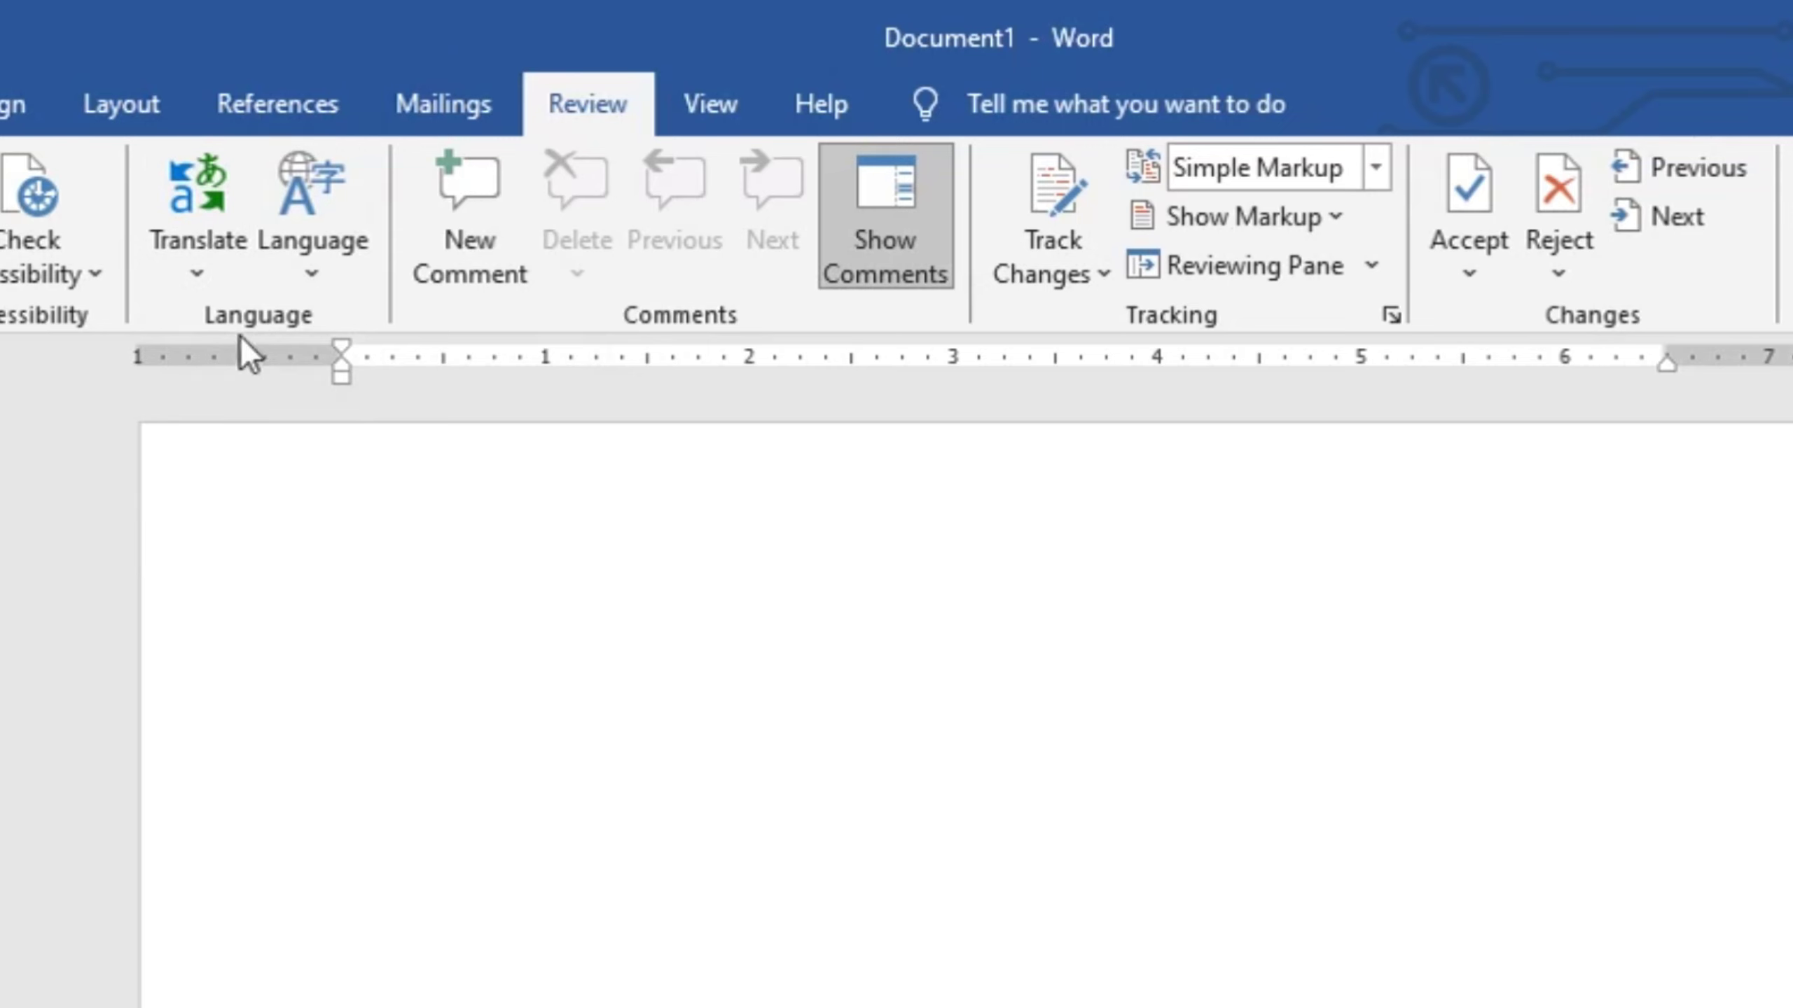
- Open Translation Language Options, showing English (United States) to Bulgarian
{"action": "left_click", "coordinate": [194, 273]}
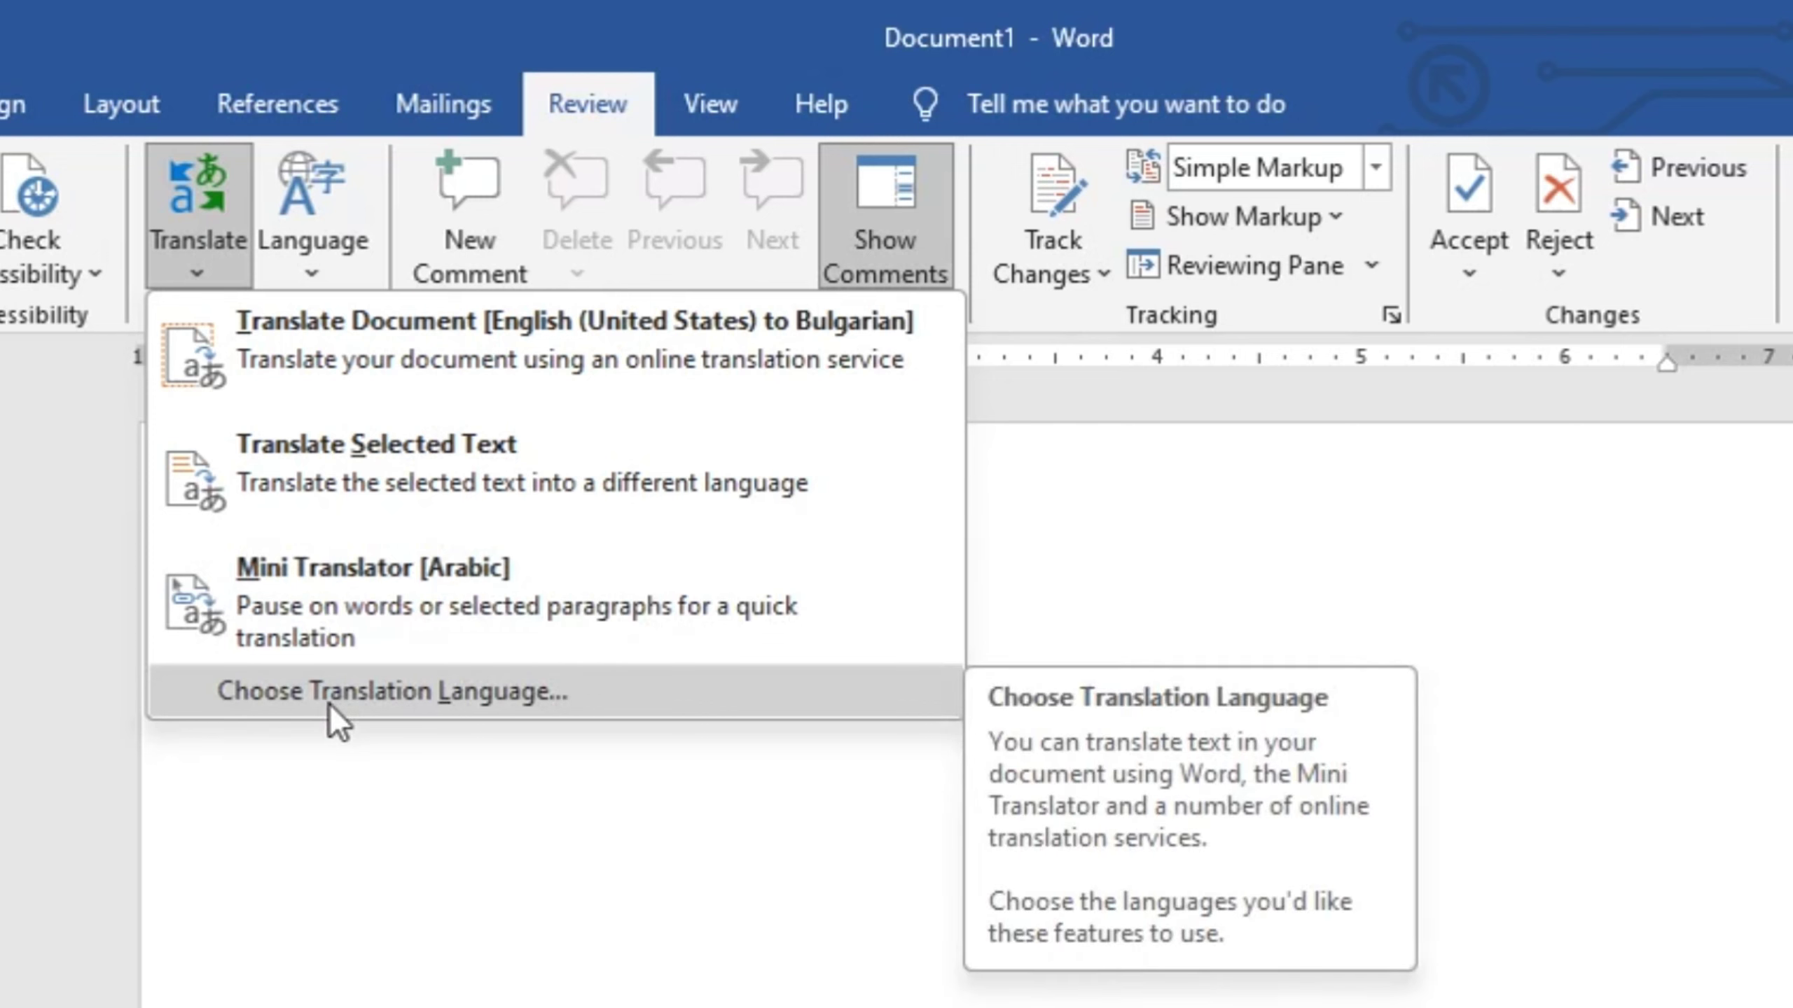
{"action": "left_click", "coordinate": [329, 704]}
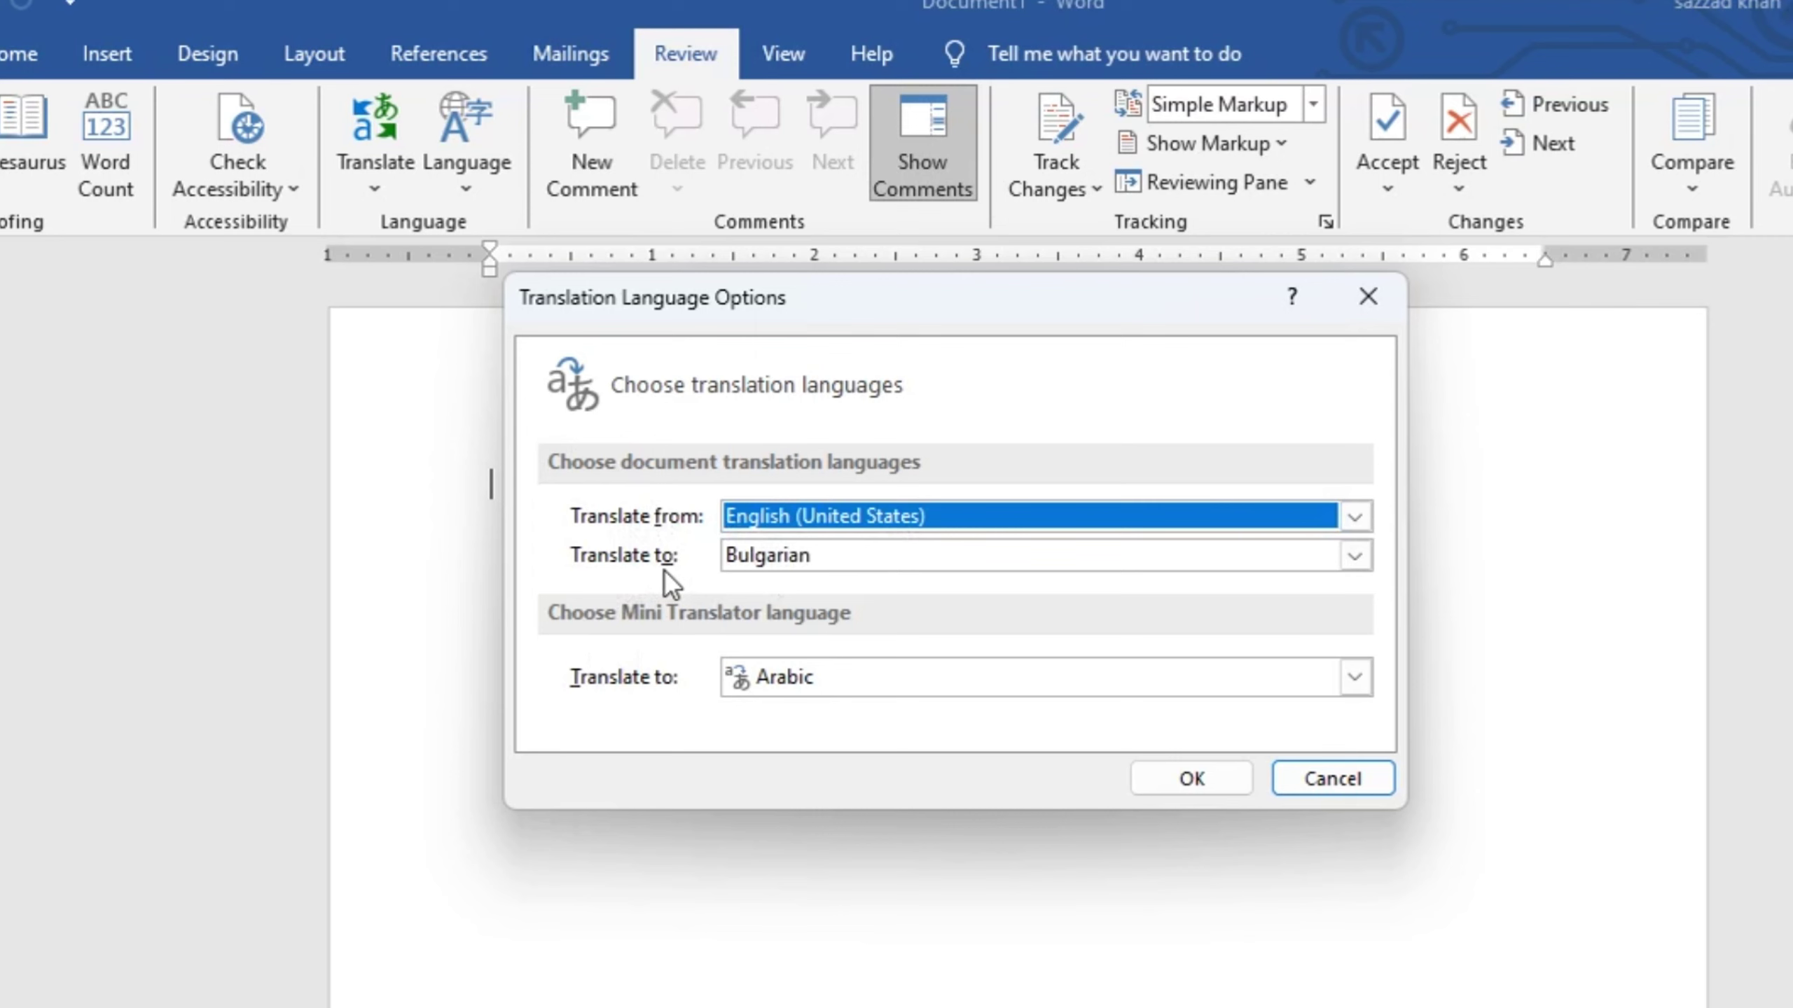
- Scroll the document translation language list and keep Bulgarian as the target
{"action": "left_click", "coordinate": [1354, 556]}
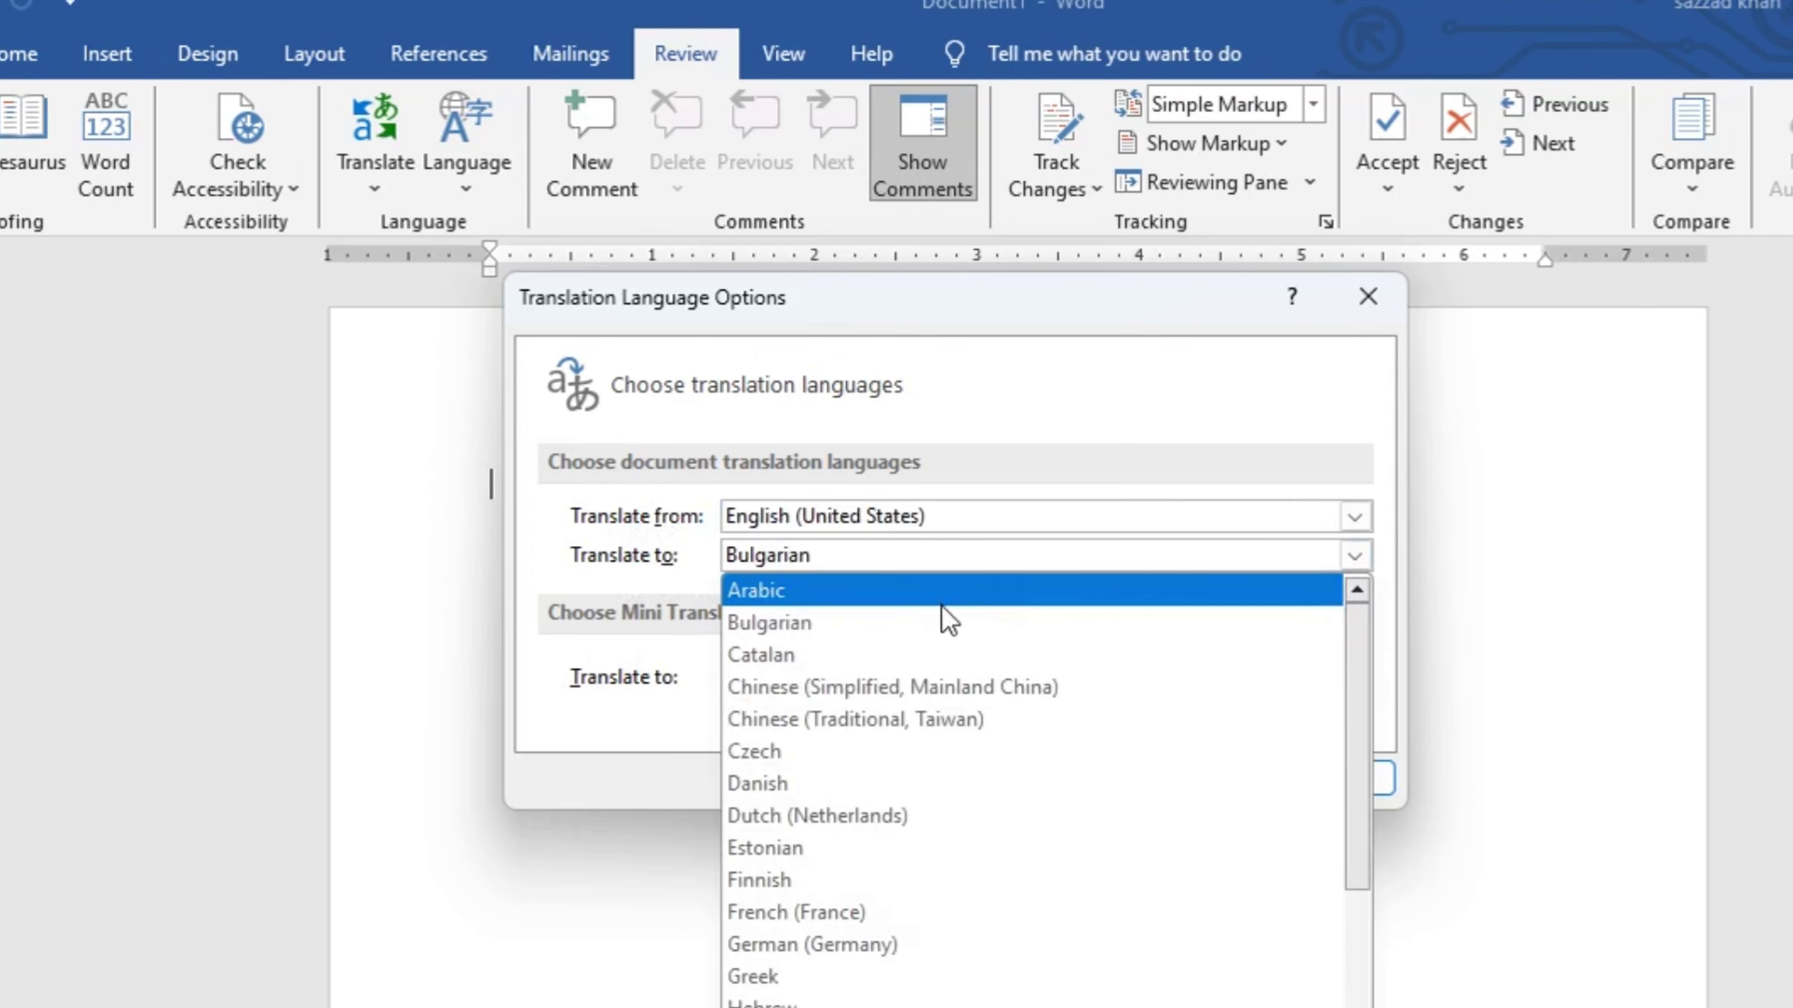
{"action": "scroll", "coordinate": [939, 605], "scroll_direction": "down", "scroll_amount": 5}
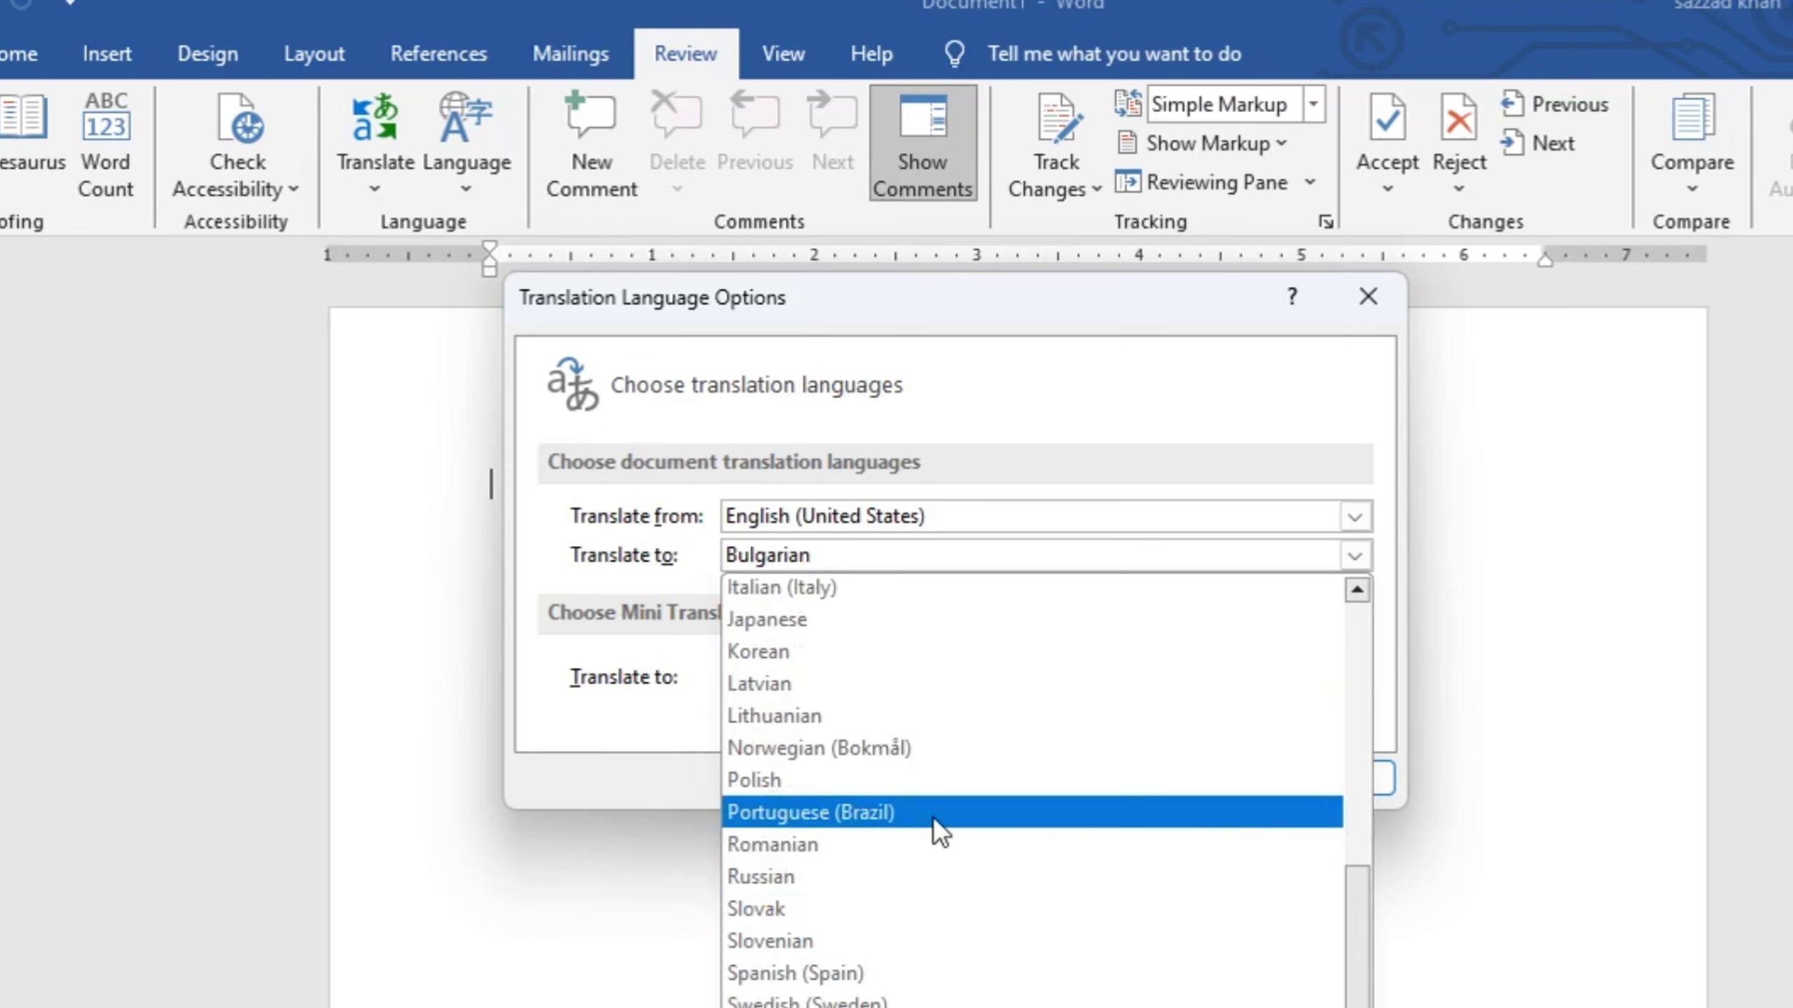
{"action": "scroll", "coordinate": [932, 829], "scroll_direction": "up", "scroll_amount": 2}
{"action": "scroll", "coordinate": [917, 713], "scroll_direction": "up", "scroll_amount": 4}
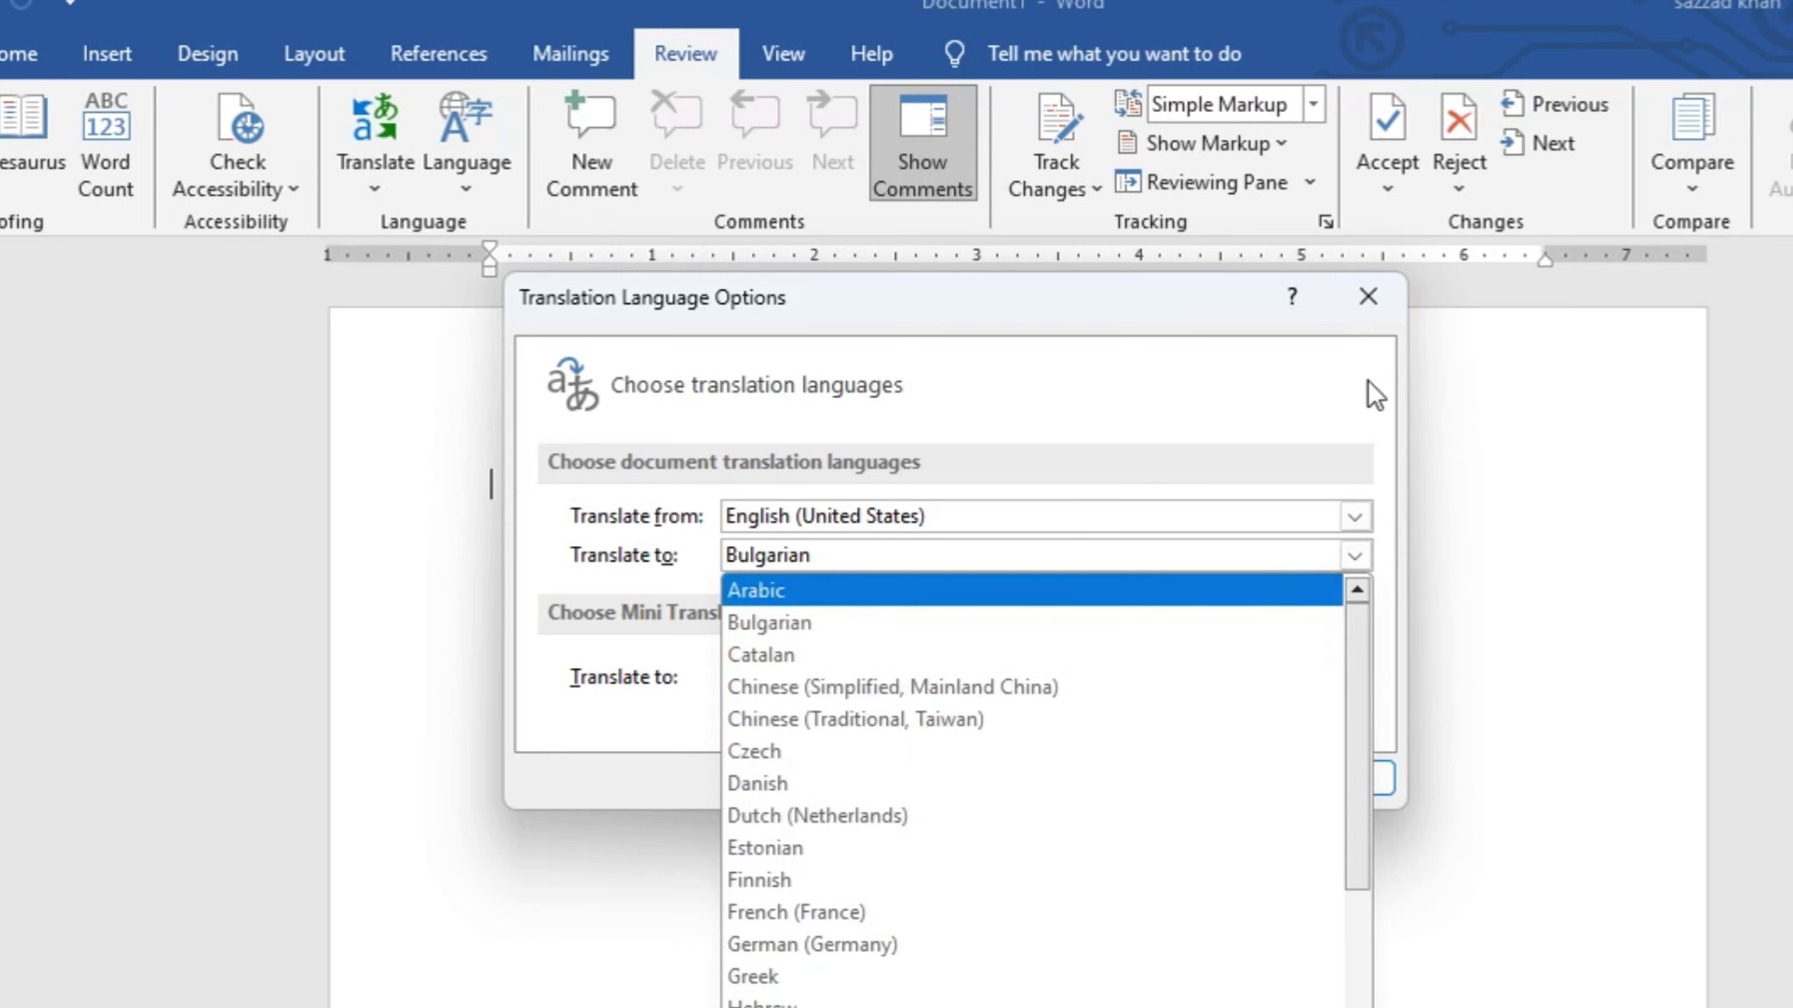
{"action": "left_click", "coordinate": [1268, 388]}
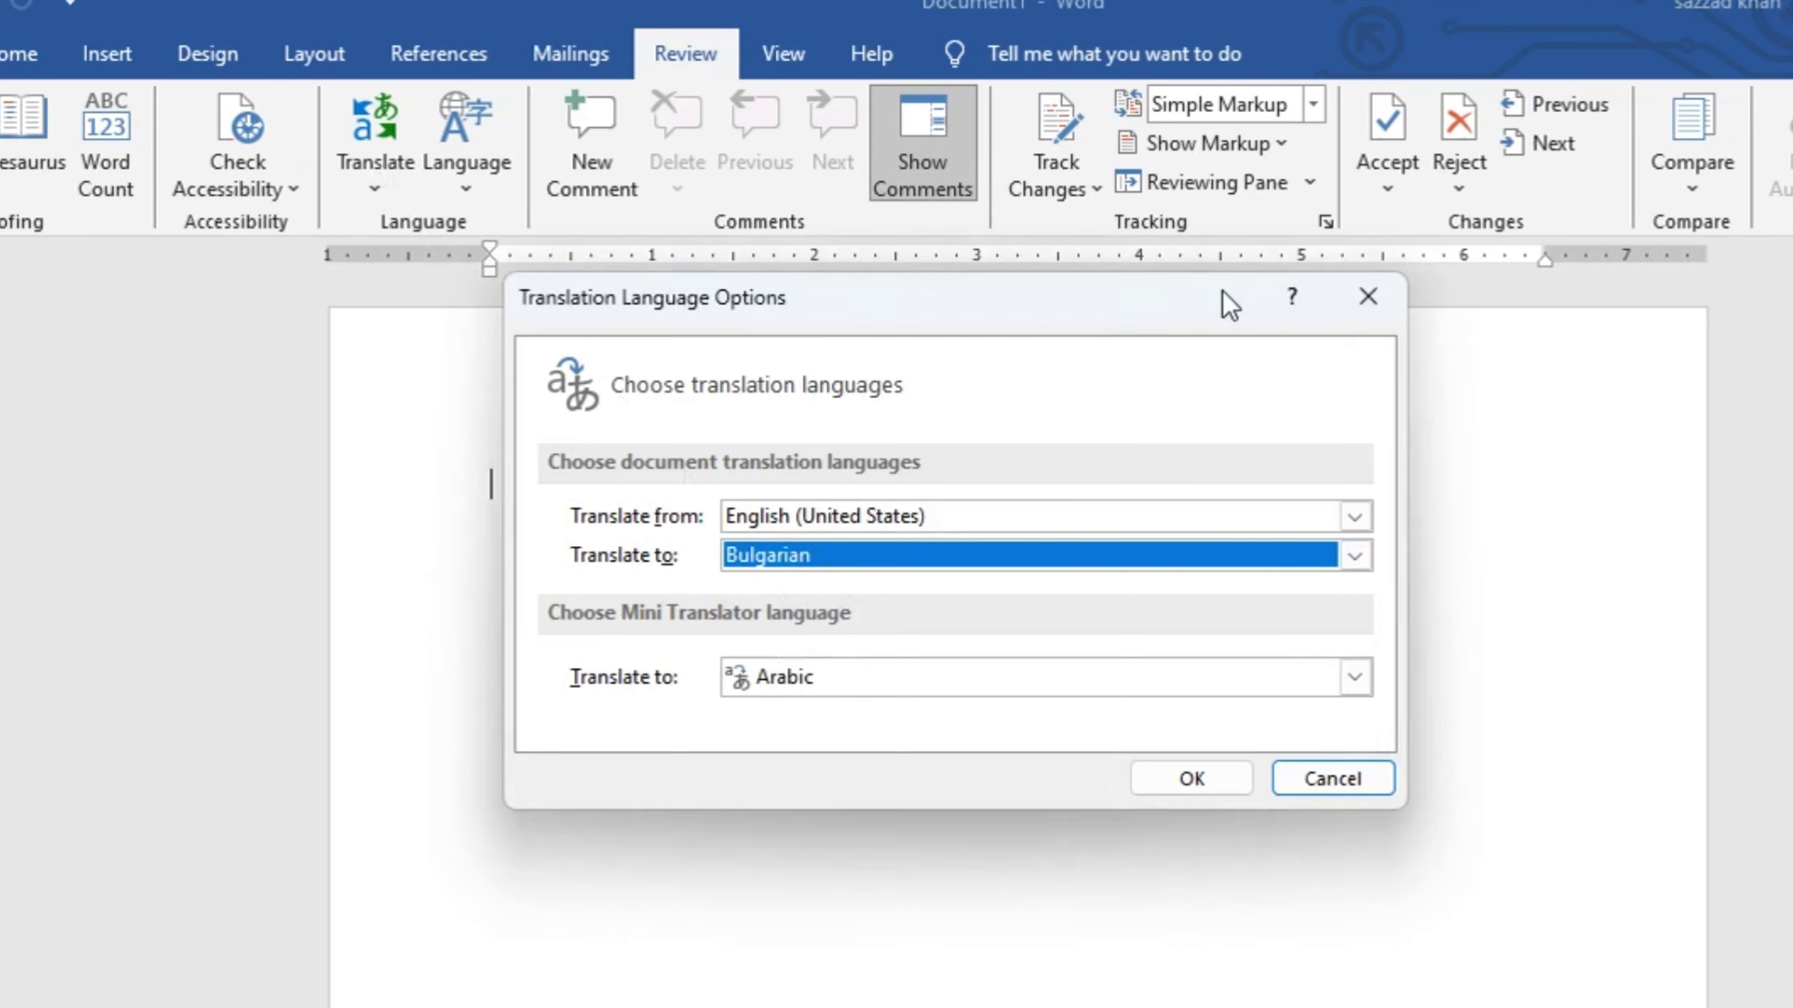
{"action": "left_click", "coordinate": [420, 653]}
{"action": "left_click", "coordinate": [381, 169]}
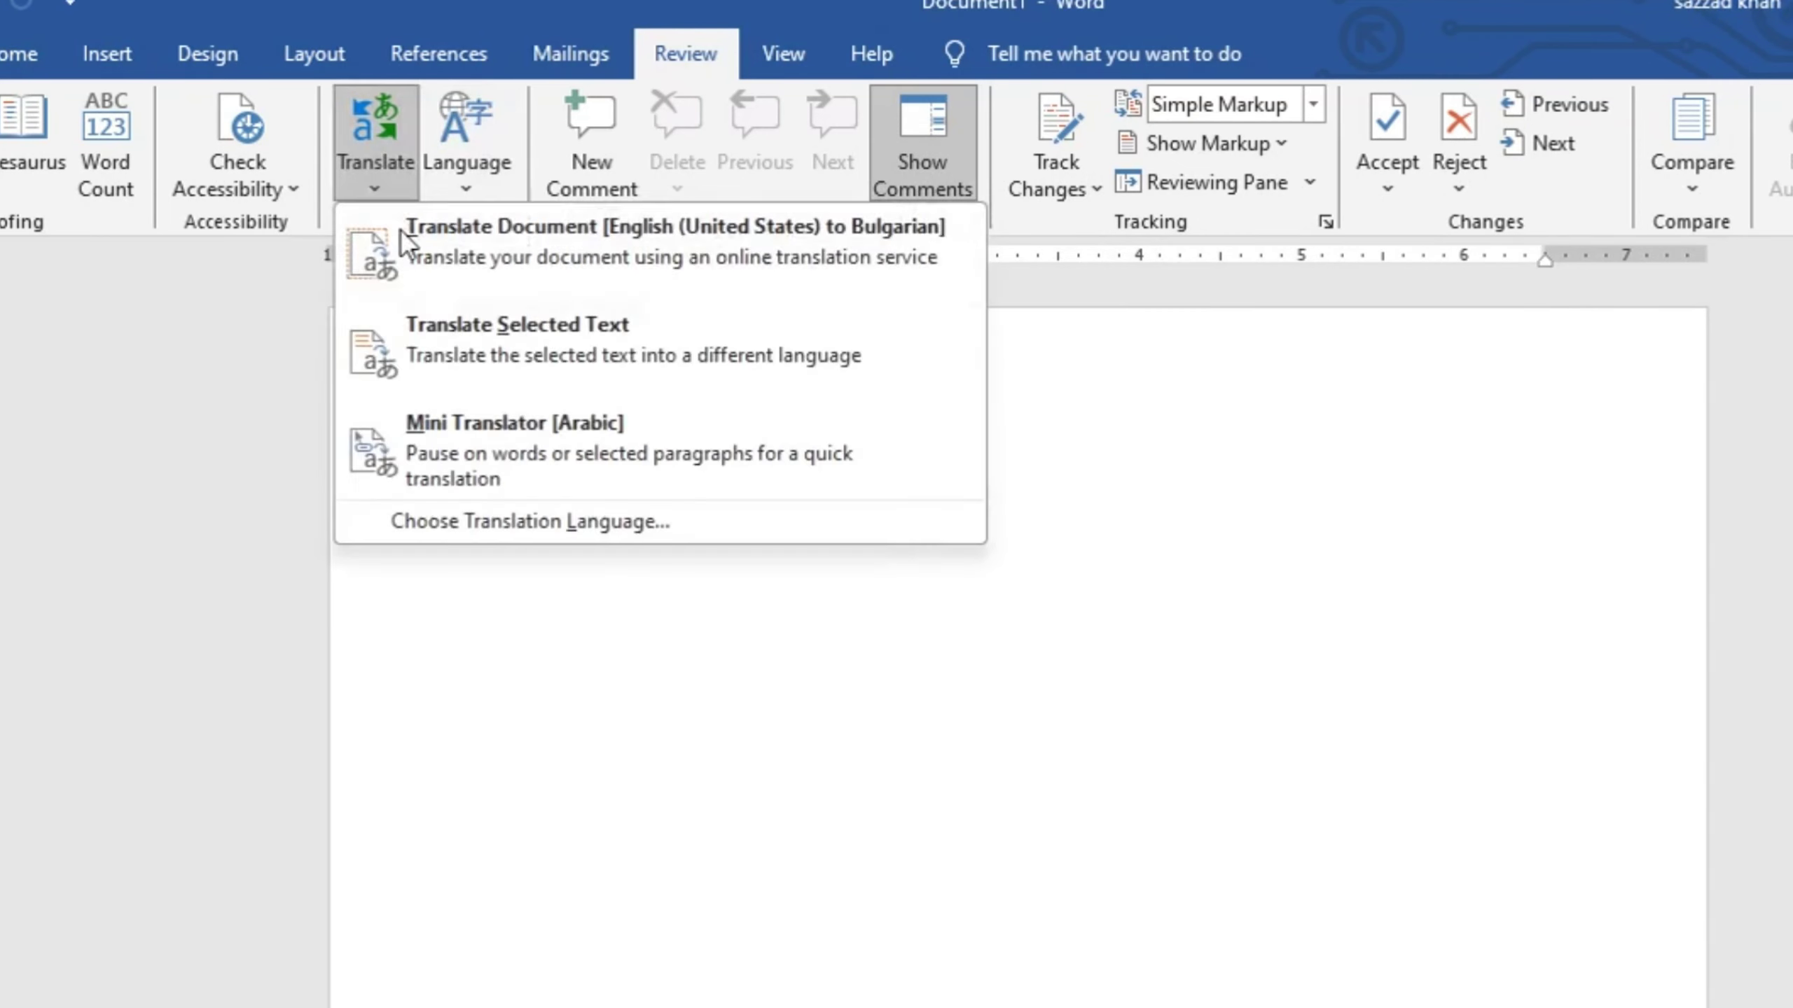
{"action": "left_click", "coordinate": [485, 521]}
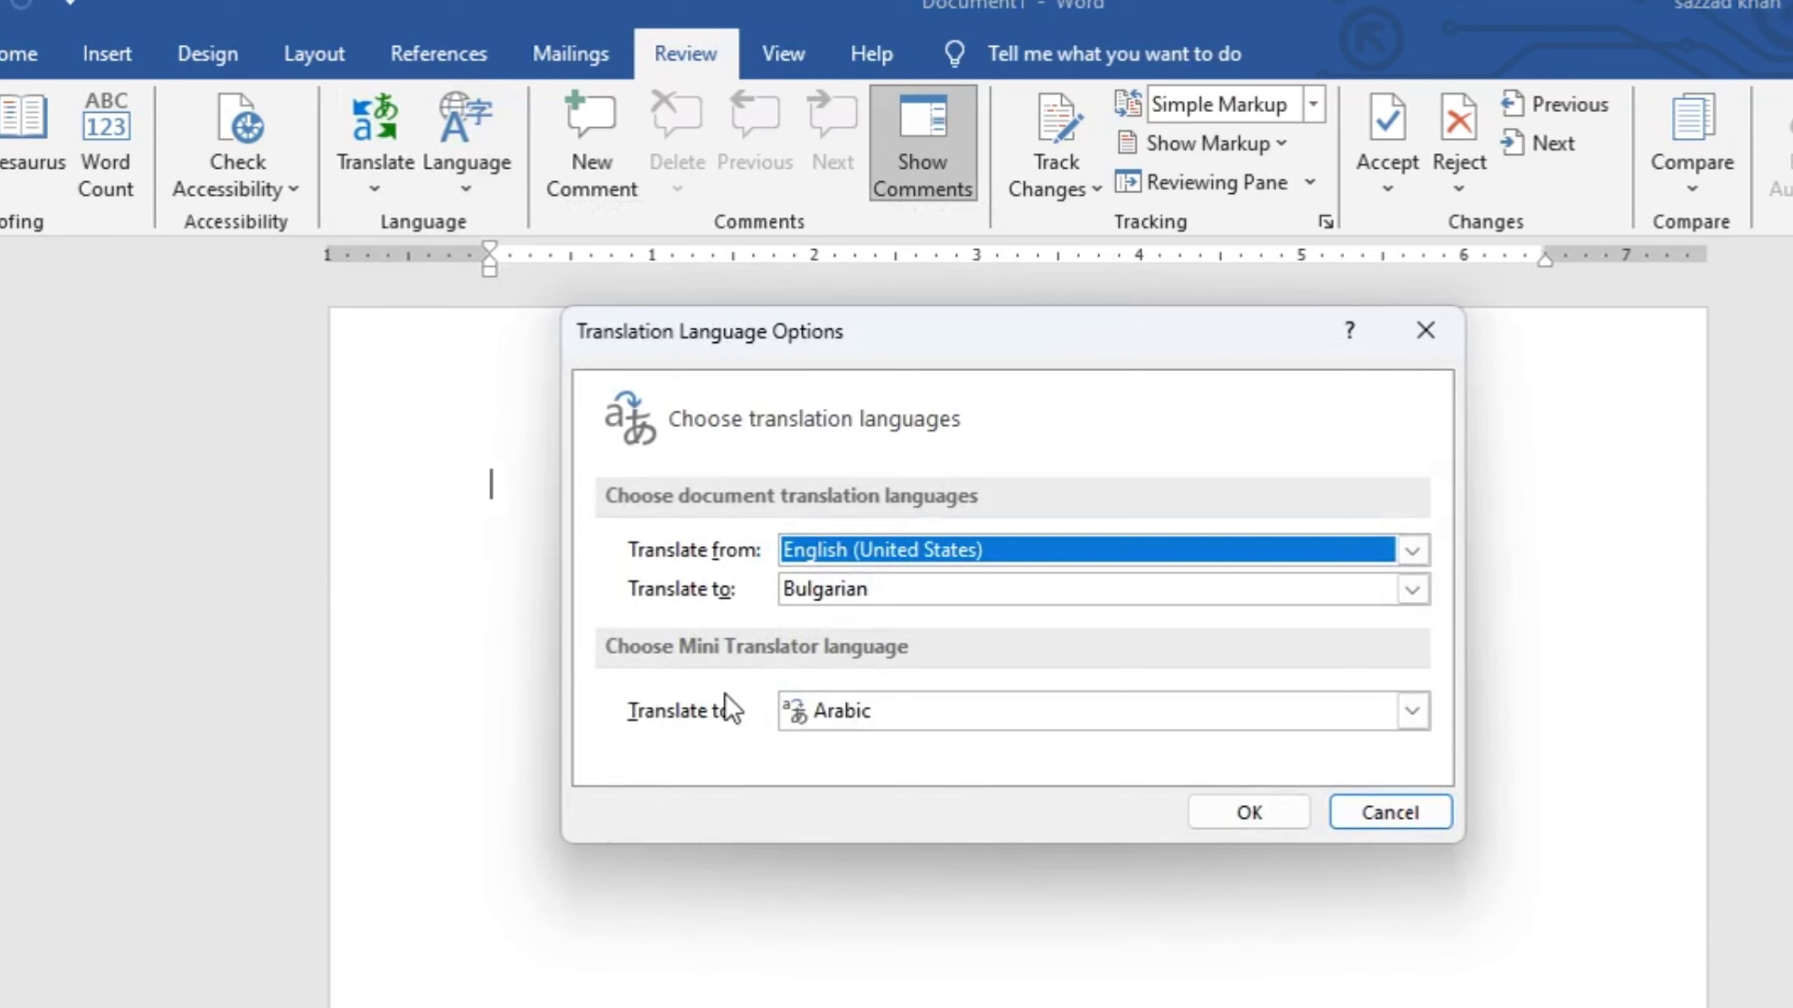
{"action": "left_click", "coordinate": [1059, 709]}
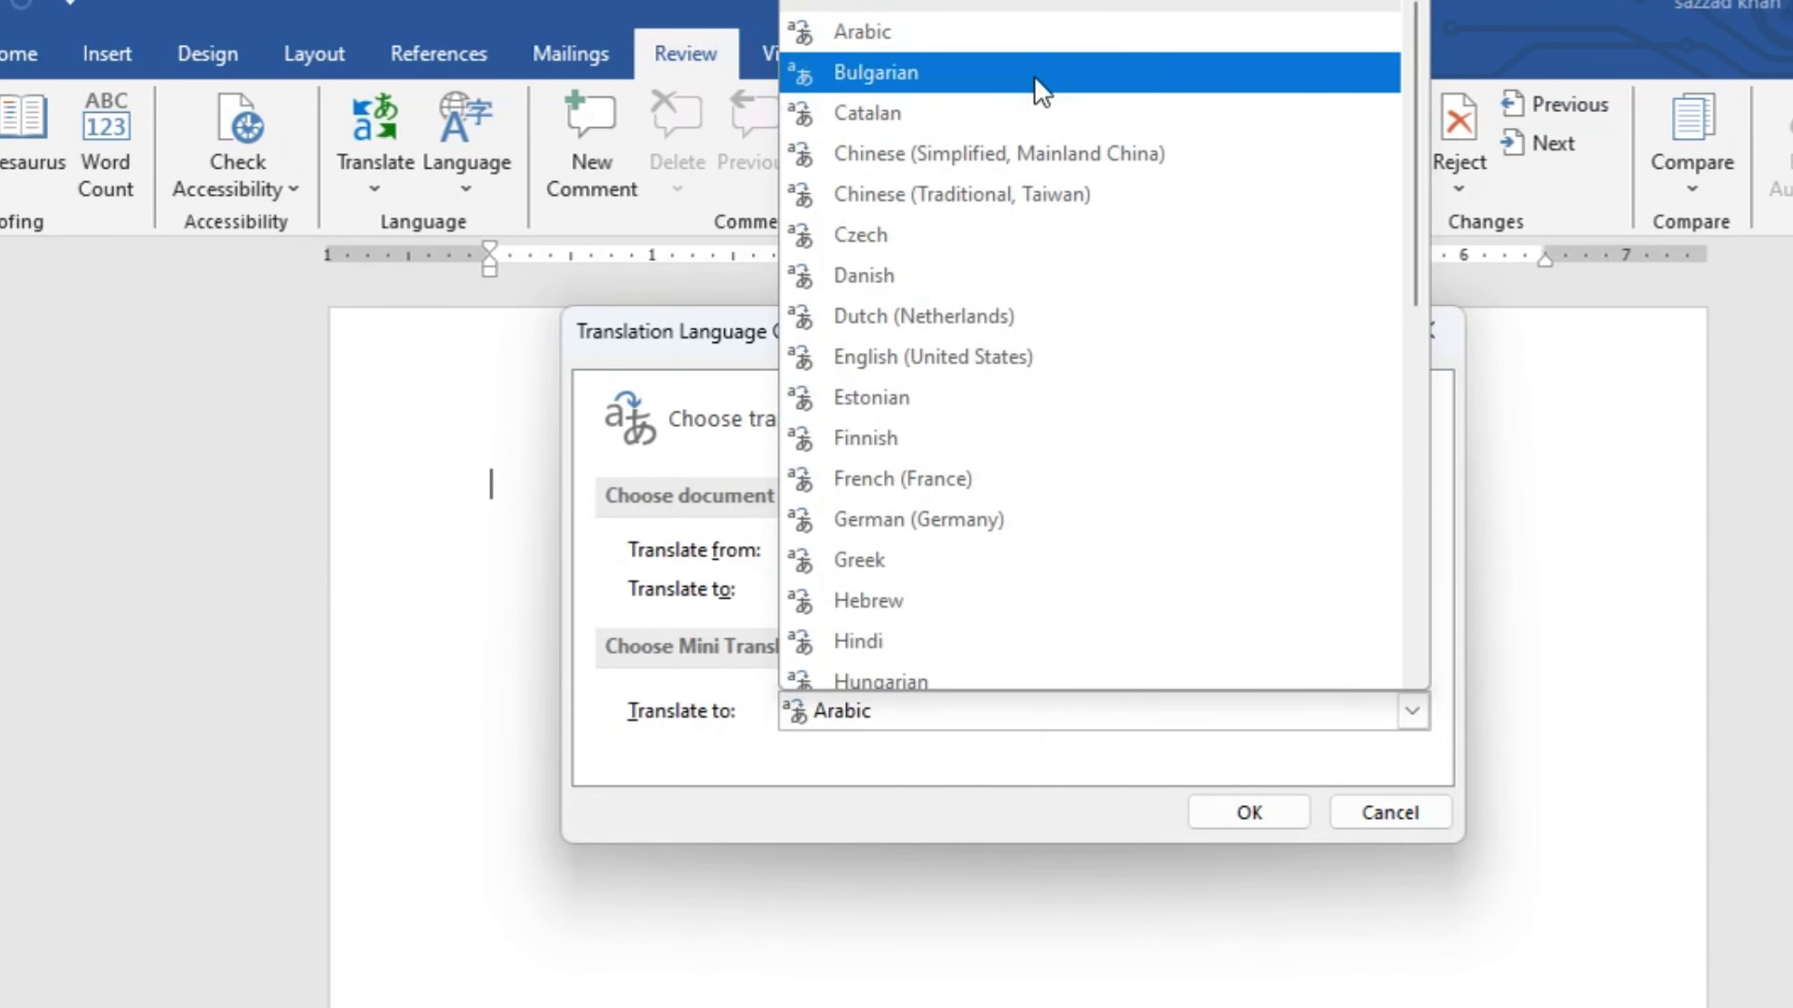
{"action": "left_click", "coordinate": [975, 438]}
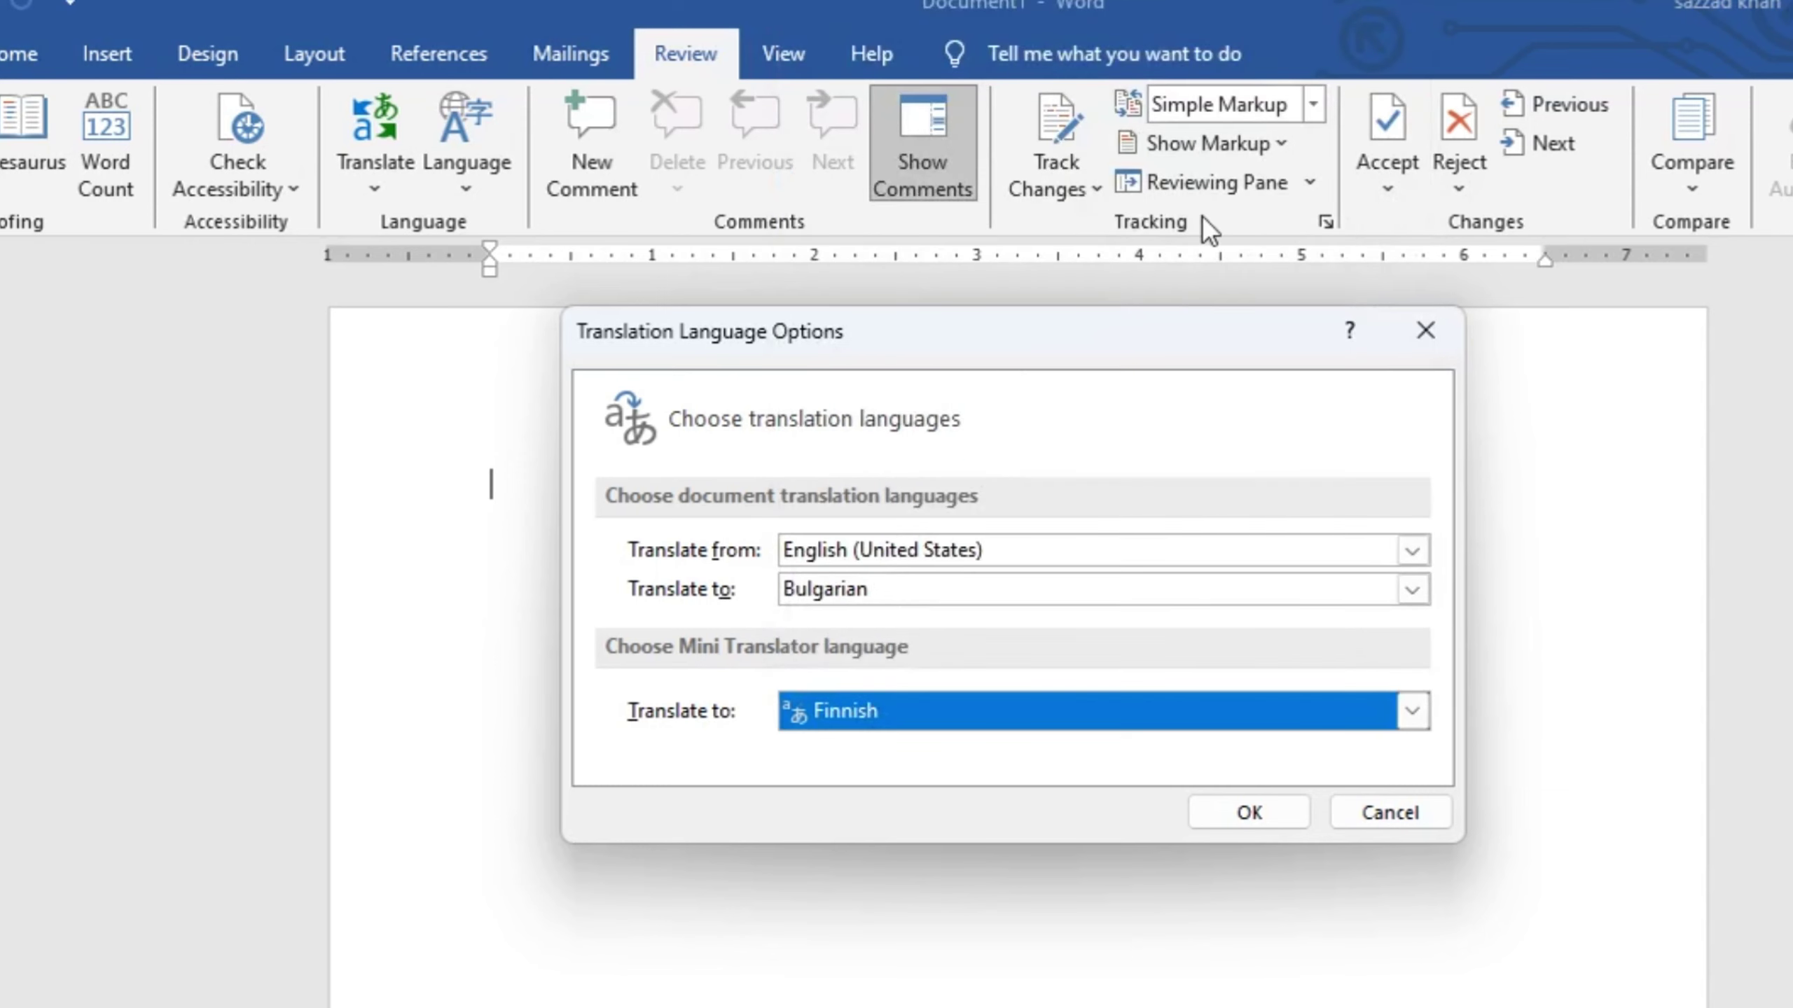
{"action": "left_click", "coordinate": [1368, 819]}
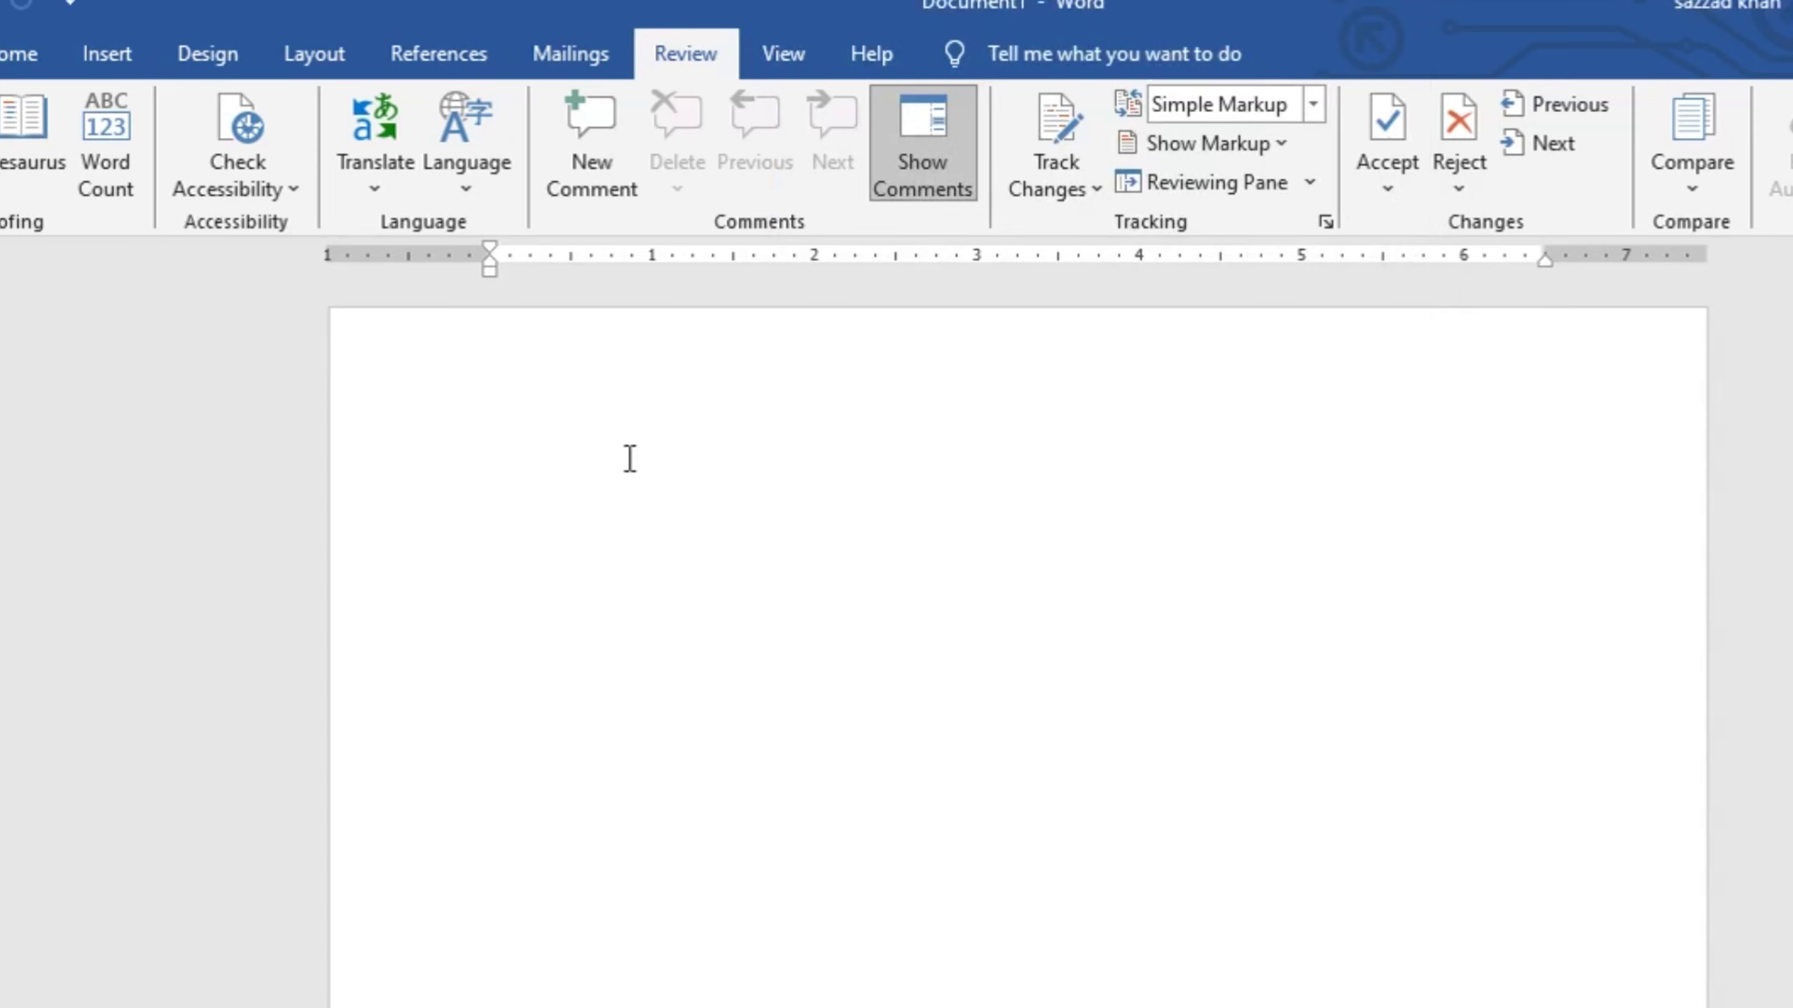
- Generate five paragraphs of sample text with =rand() and zoom in to read them
{"action": "type", "text": "=ra"}
{"action": "type", "text": "n"}
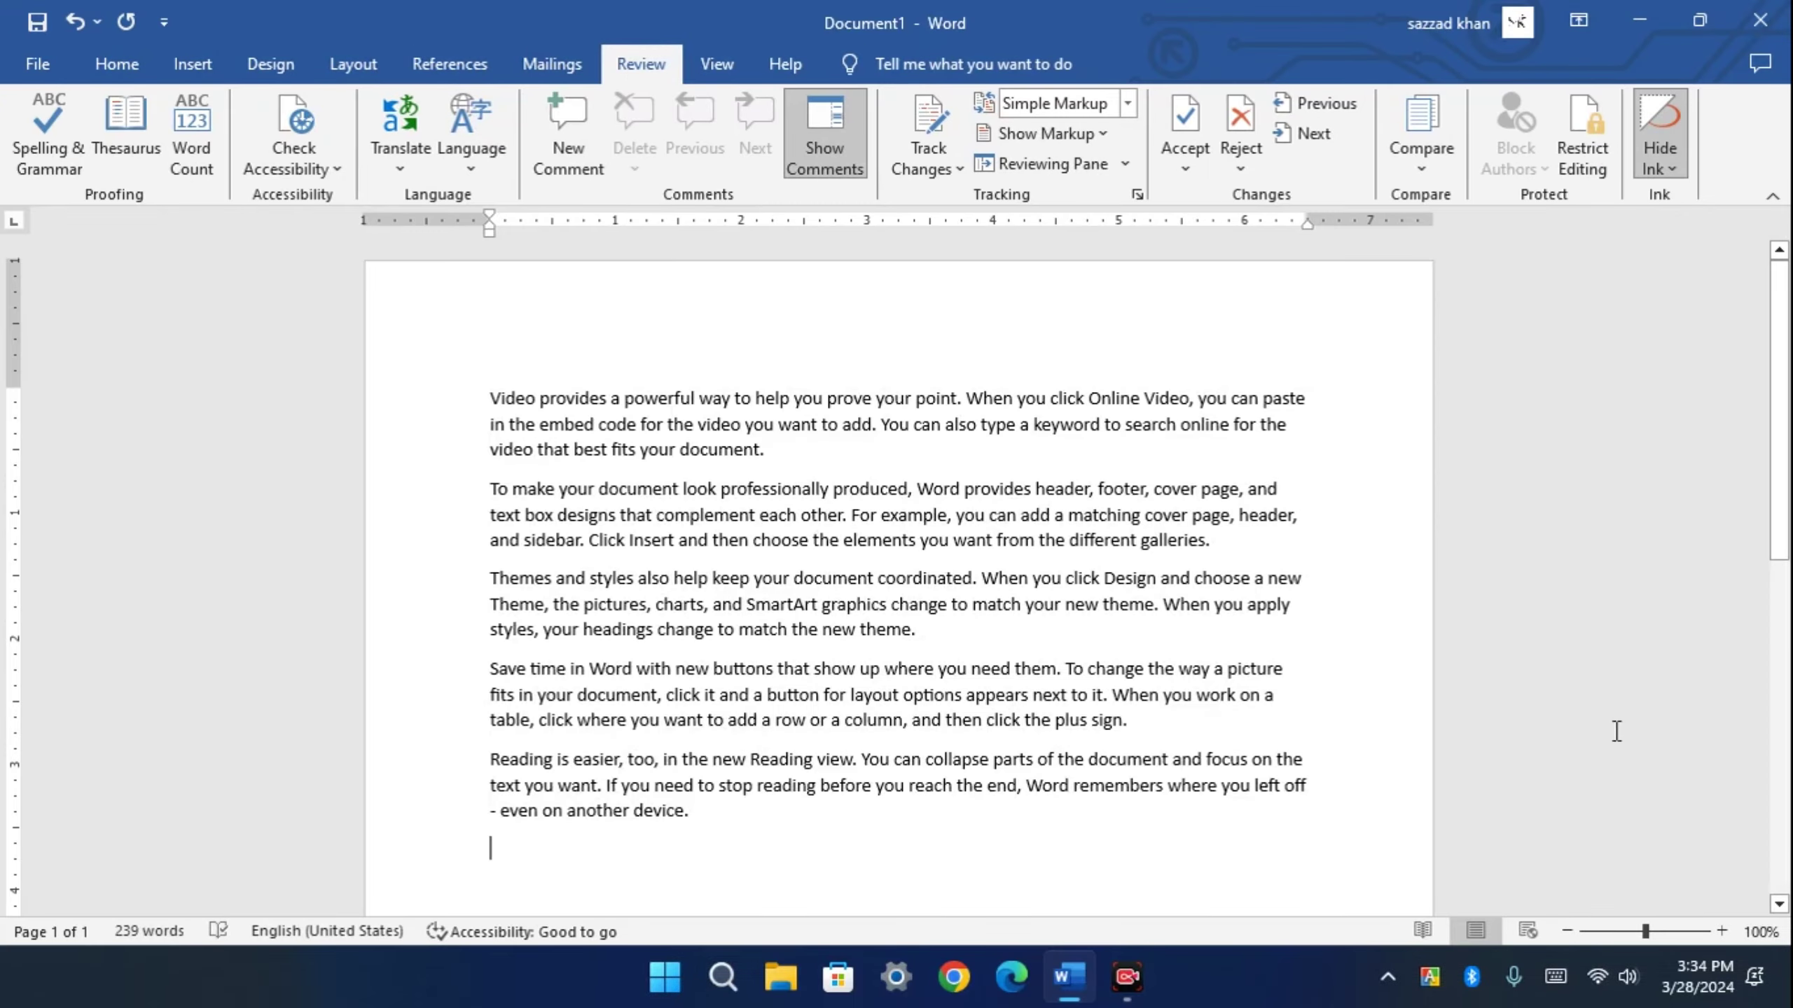
{"action": "left_click", "coordinate": [1722, 931]}
{"action": "left_click", "coordinate": [1722, 931]}
{"action": "left_click", "coordinate": [1722, 931]}
{"action": "left_click", "coordinate": [1722, 930]}
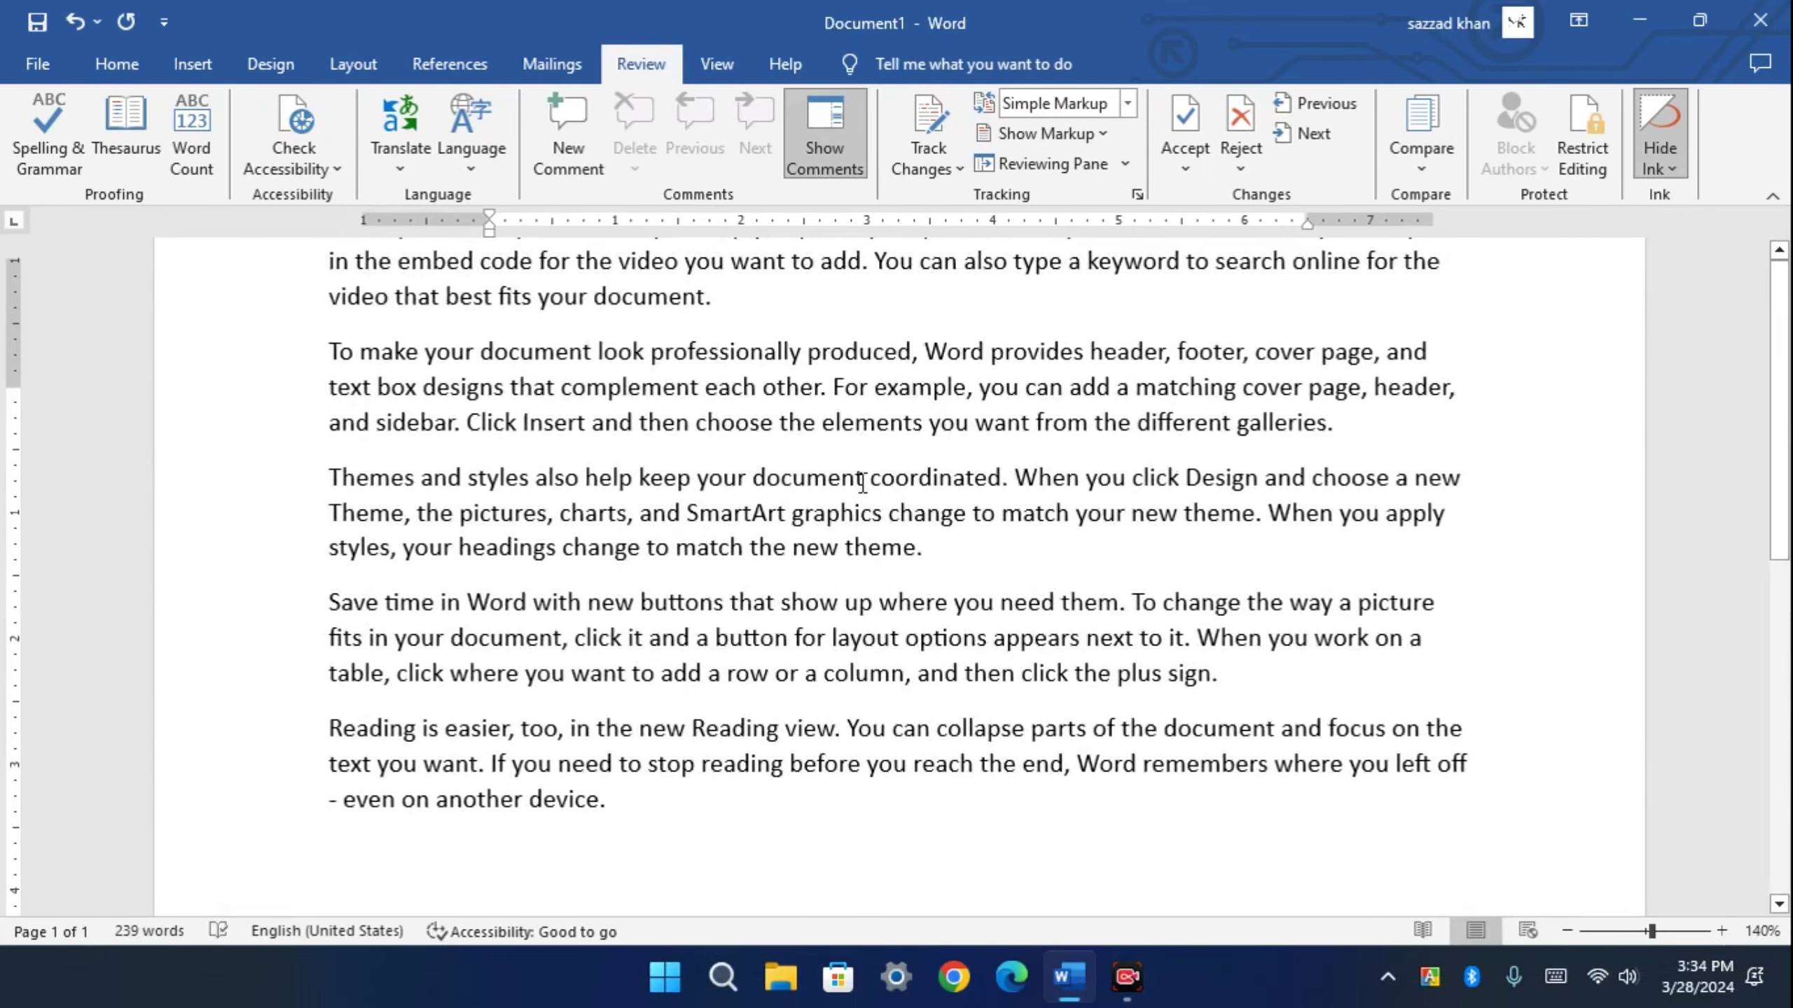
{"action": "scroll", "coordinate": [660, 452], "scroll_direction": "up", "scroll_amount": 3}
{"action": "scroll", "coordinate": [660, 453], "scroll_direction": "down", "scroll_amount": 3}
{"action": "scroll", "coordinate": [544, 441], "scroll_direction": "up", "scroll_amount": 2}
{"action": "scroll", "coordinate": [545, 441], "scroll_direction": "up", "scroll_amount": 2}
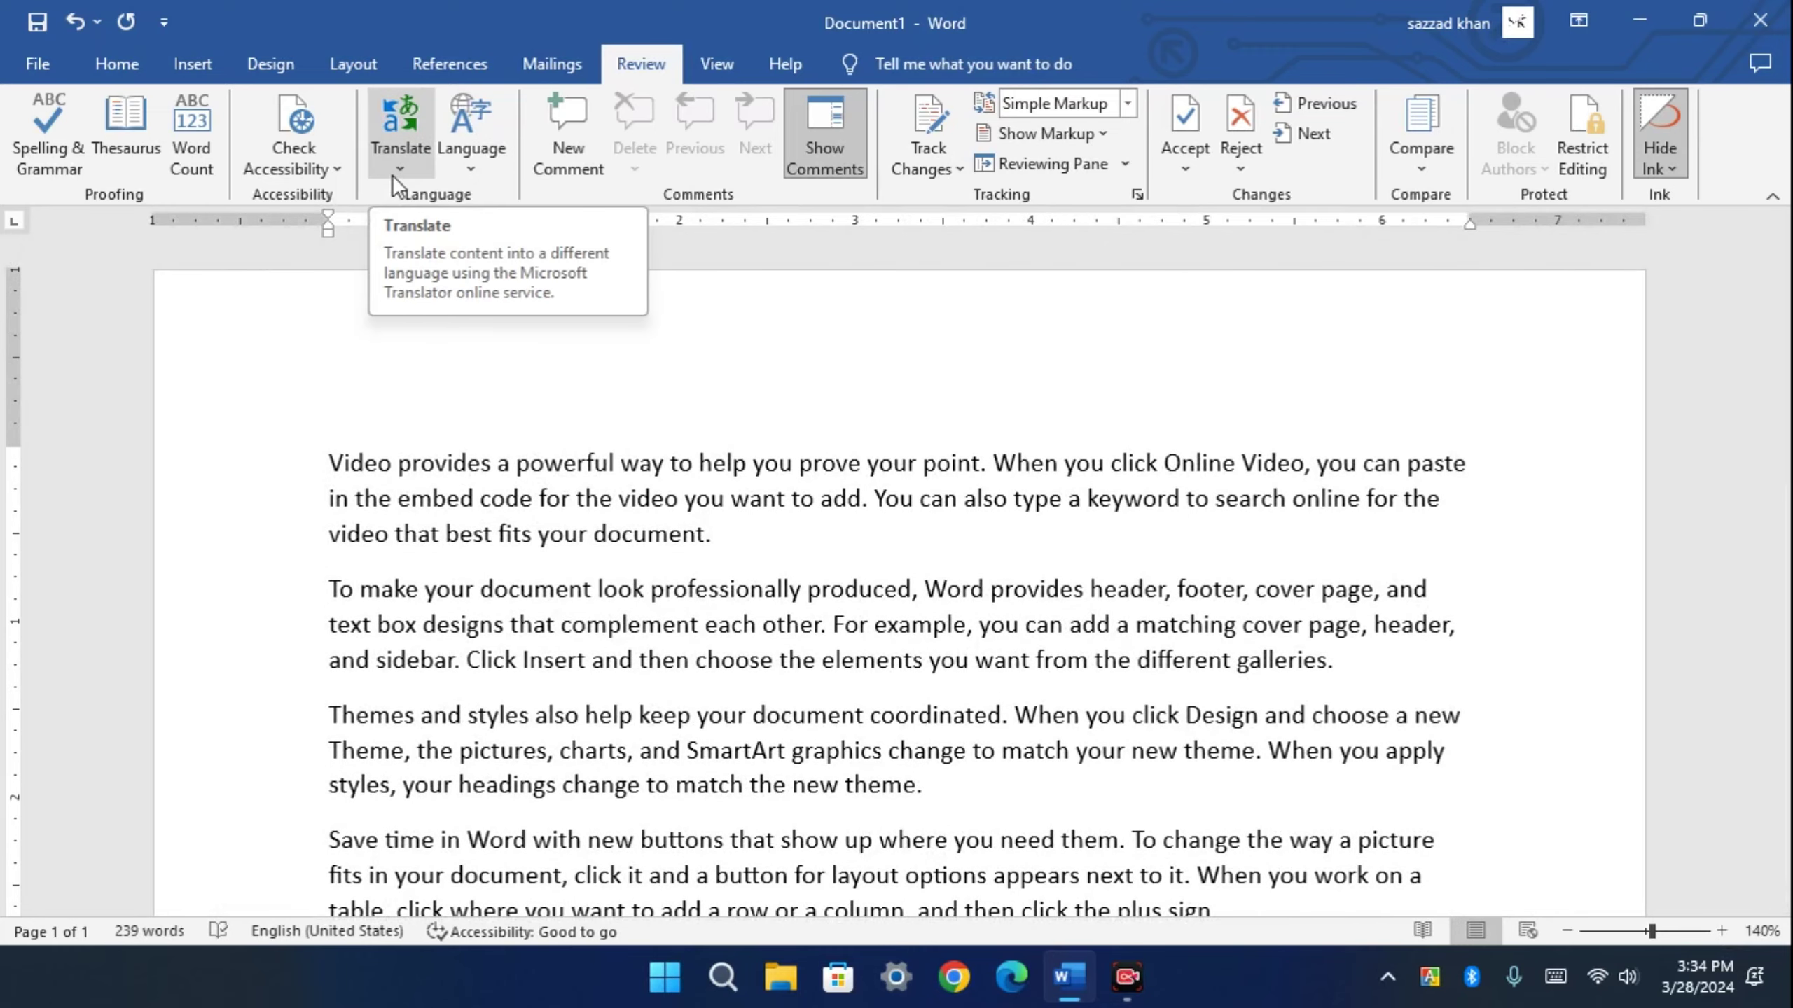
{"action": "scroll", "coordinate": [393, 174], "scroll_direction": "down", "scroll_amount": 2}
{"action": "left_click", "coordinate": [399, 170]}
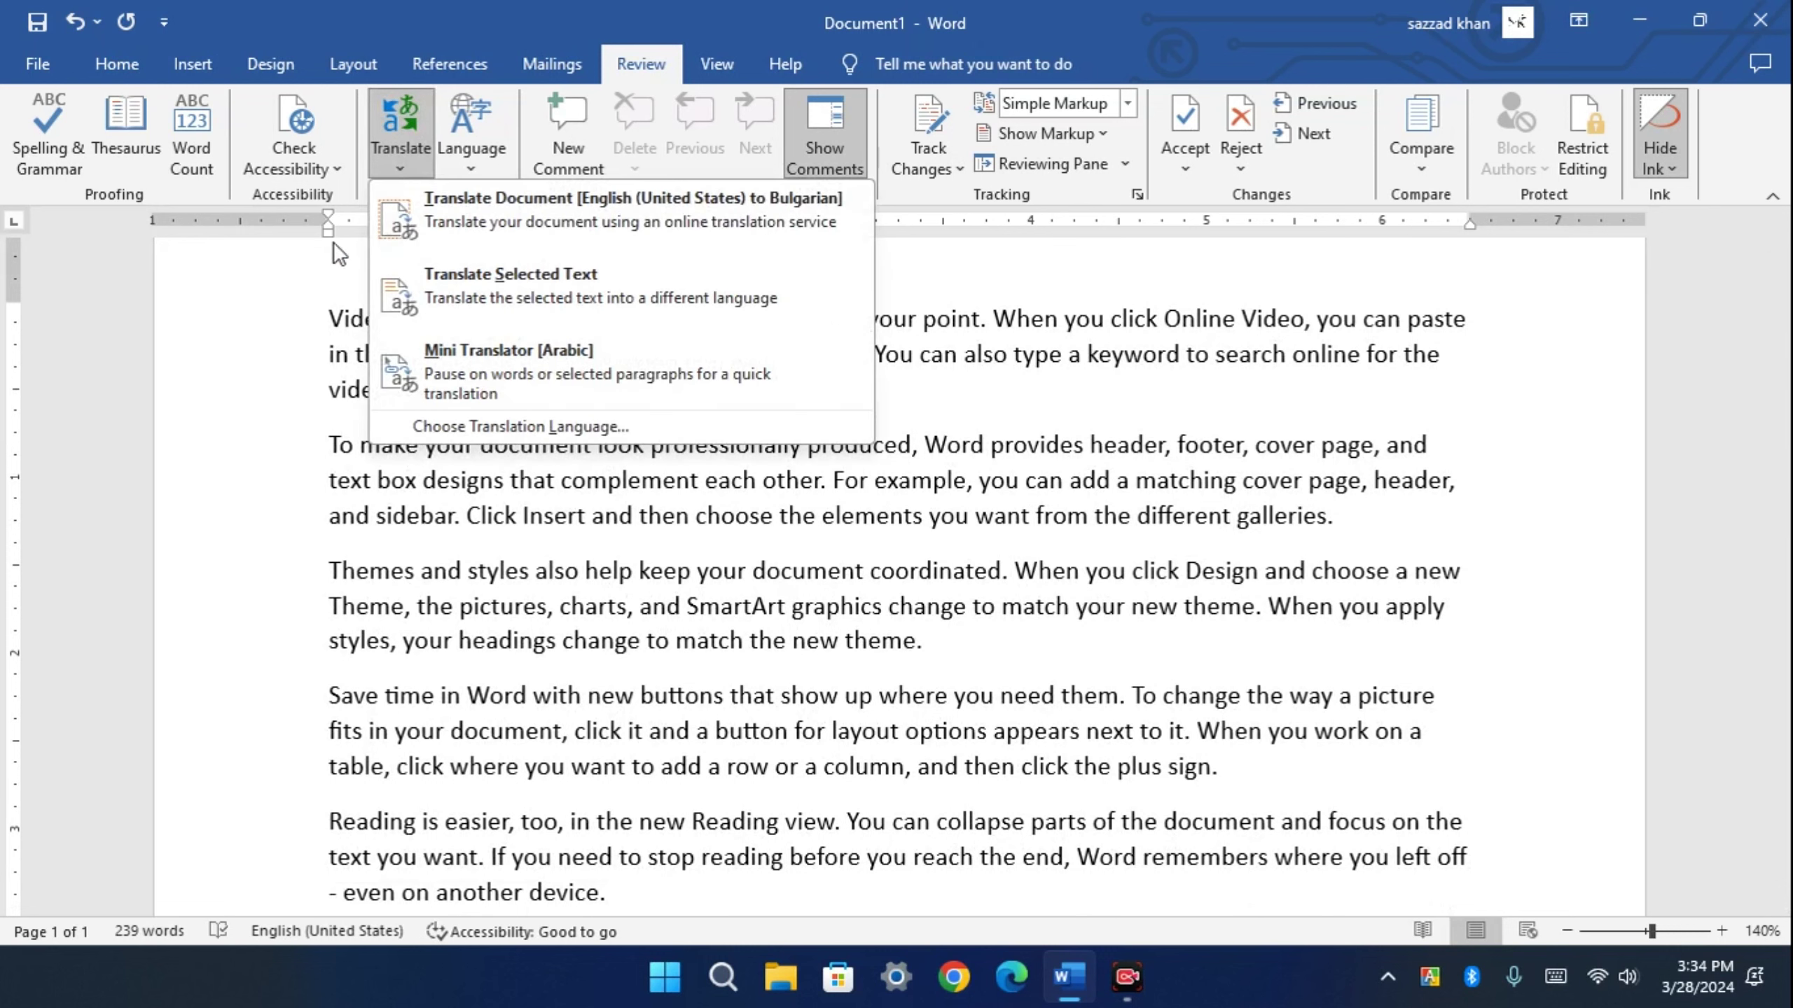
- Send the whole document for Bulgarian translation, confirming the online translation prompt
{"action": "left_click", "coordinate": [541, 230]}
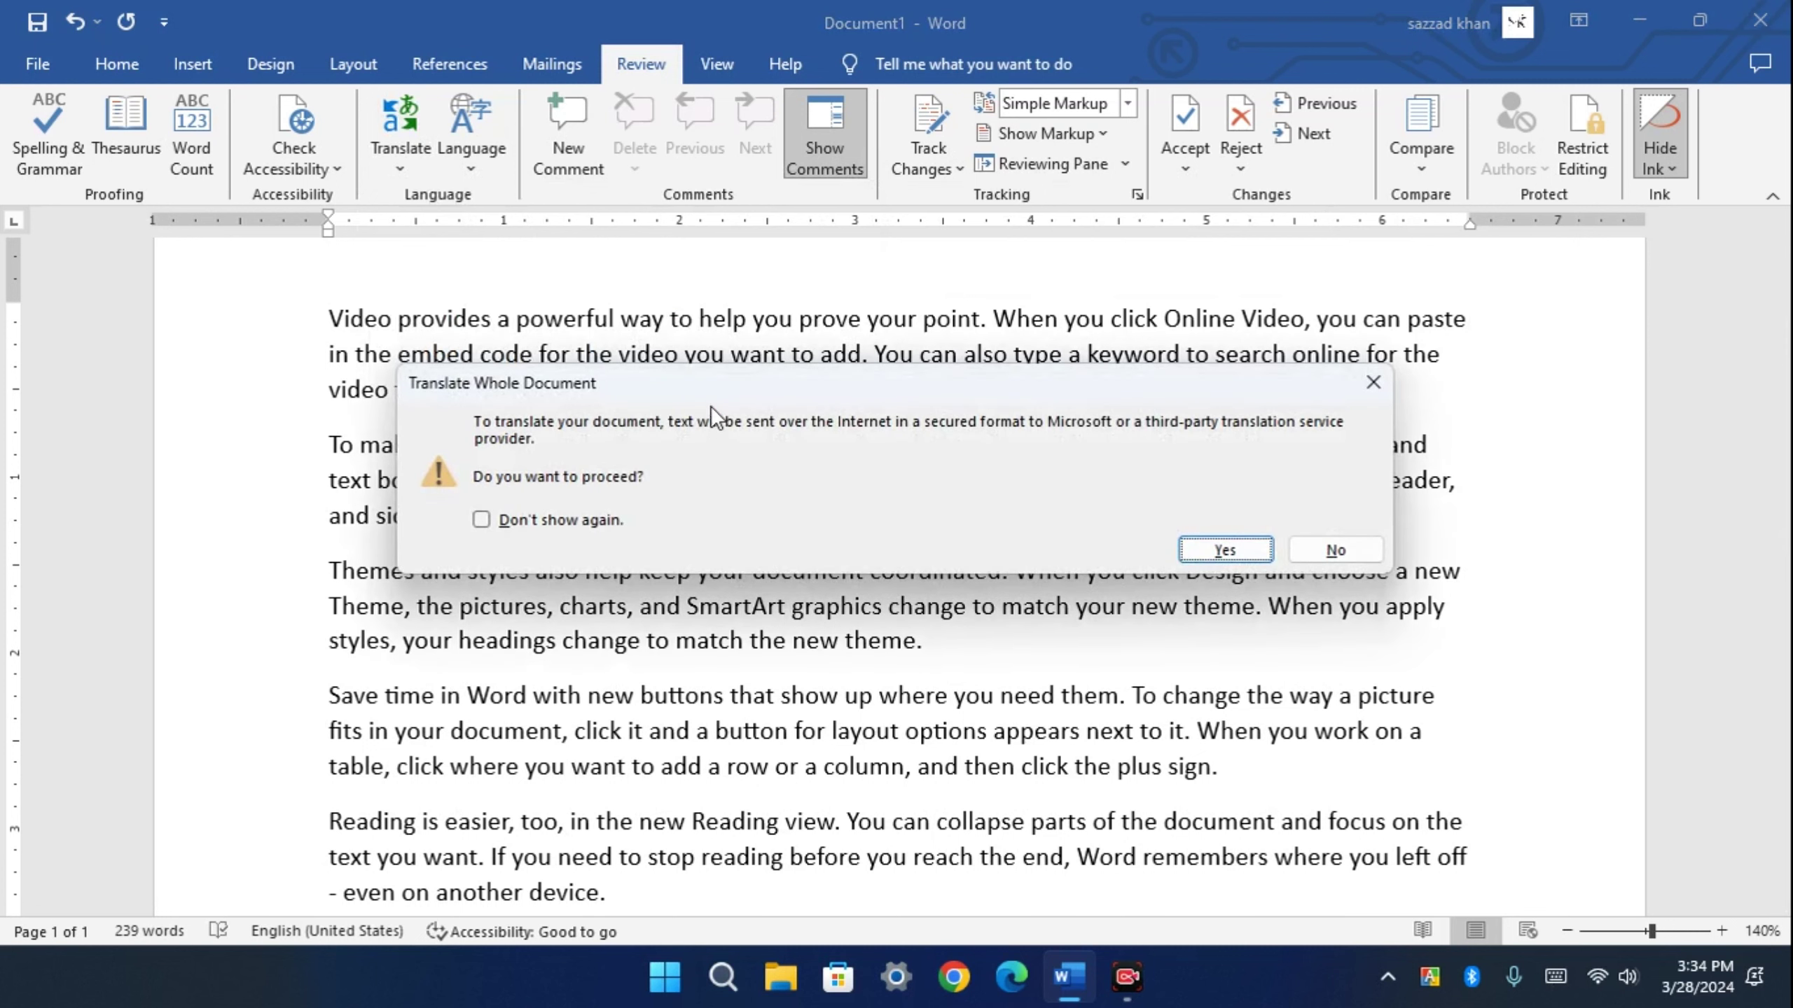
{"action": "left_click_drag", "start_coordinate": [710, 406], "coordinate": [734, 337]}
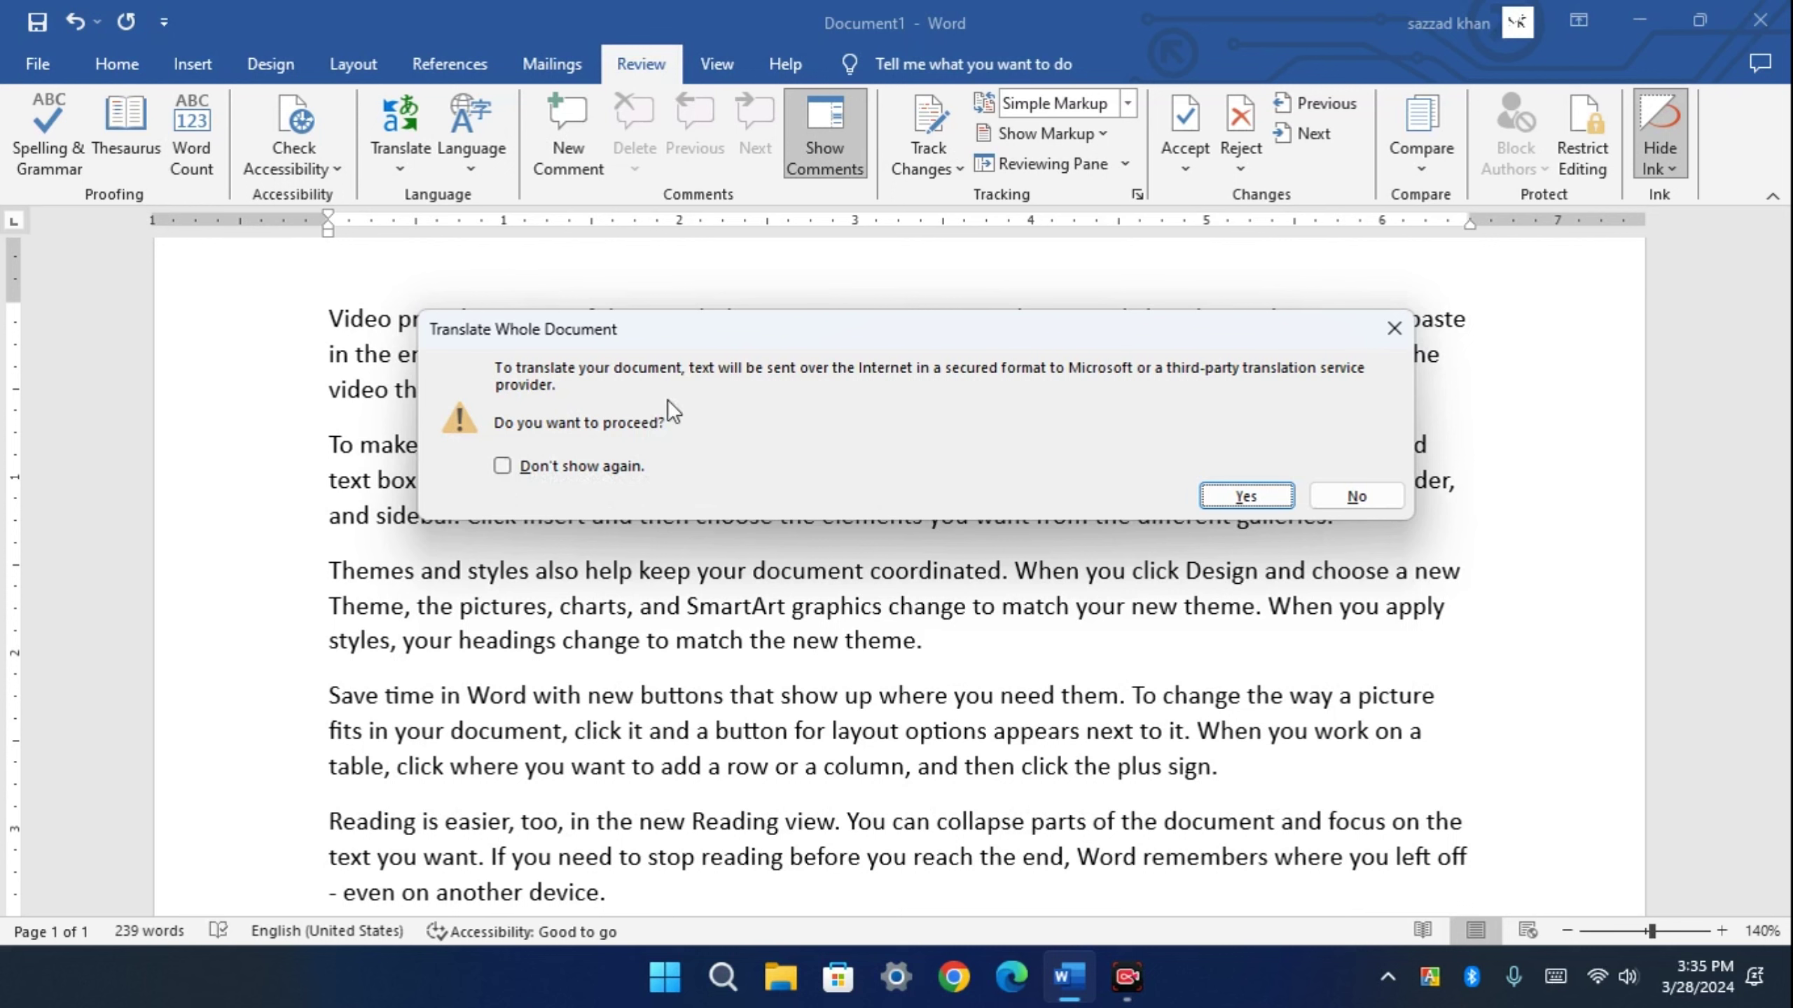
{"action": "left_click", "coordinate": [1276, 502]}
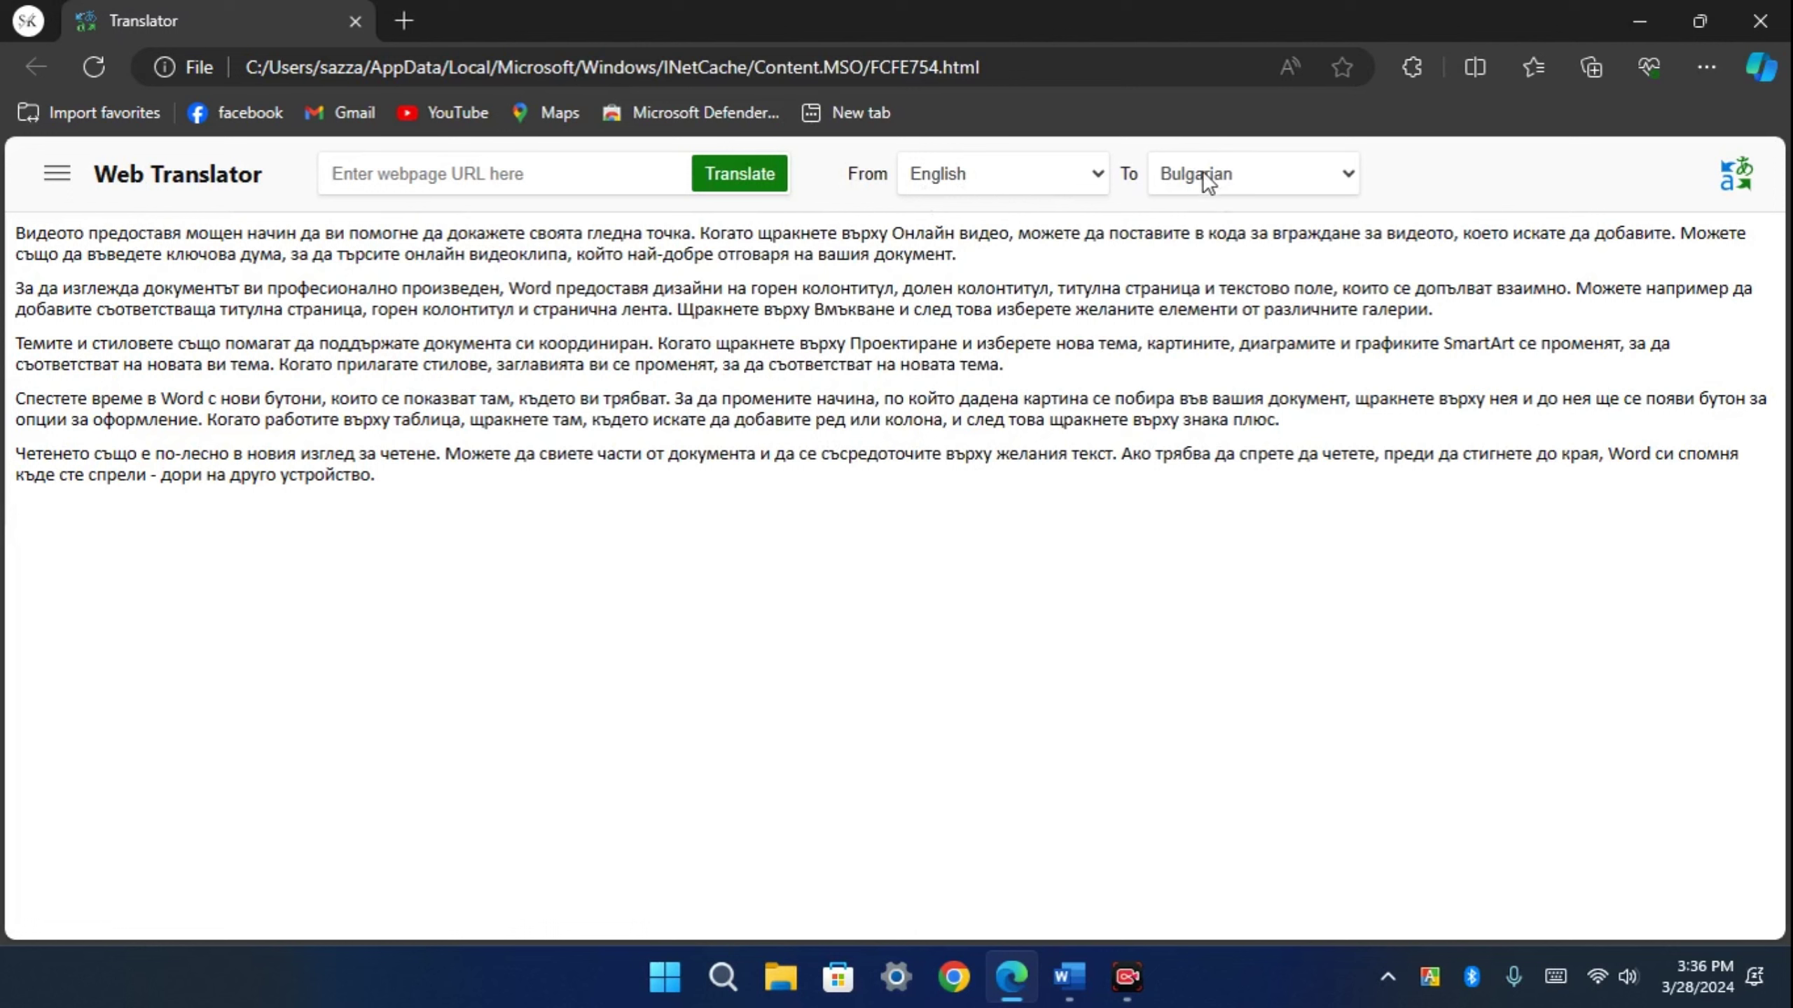
- Return to Word, retry Translate Document, and close the Edge Web Translator window
{"action": "left_click", "coordinate": [1069, 975]}
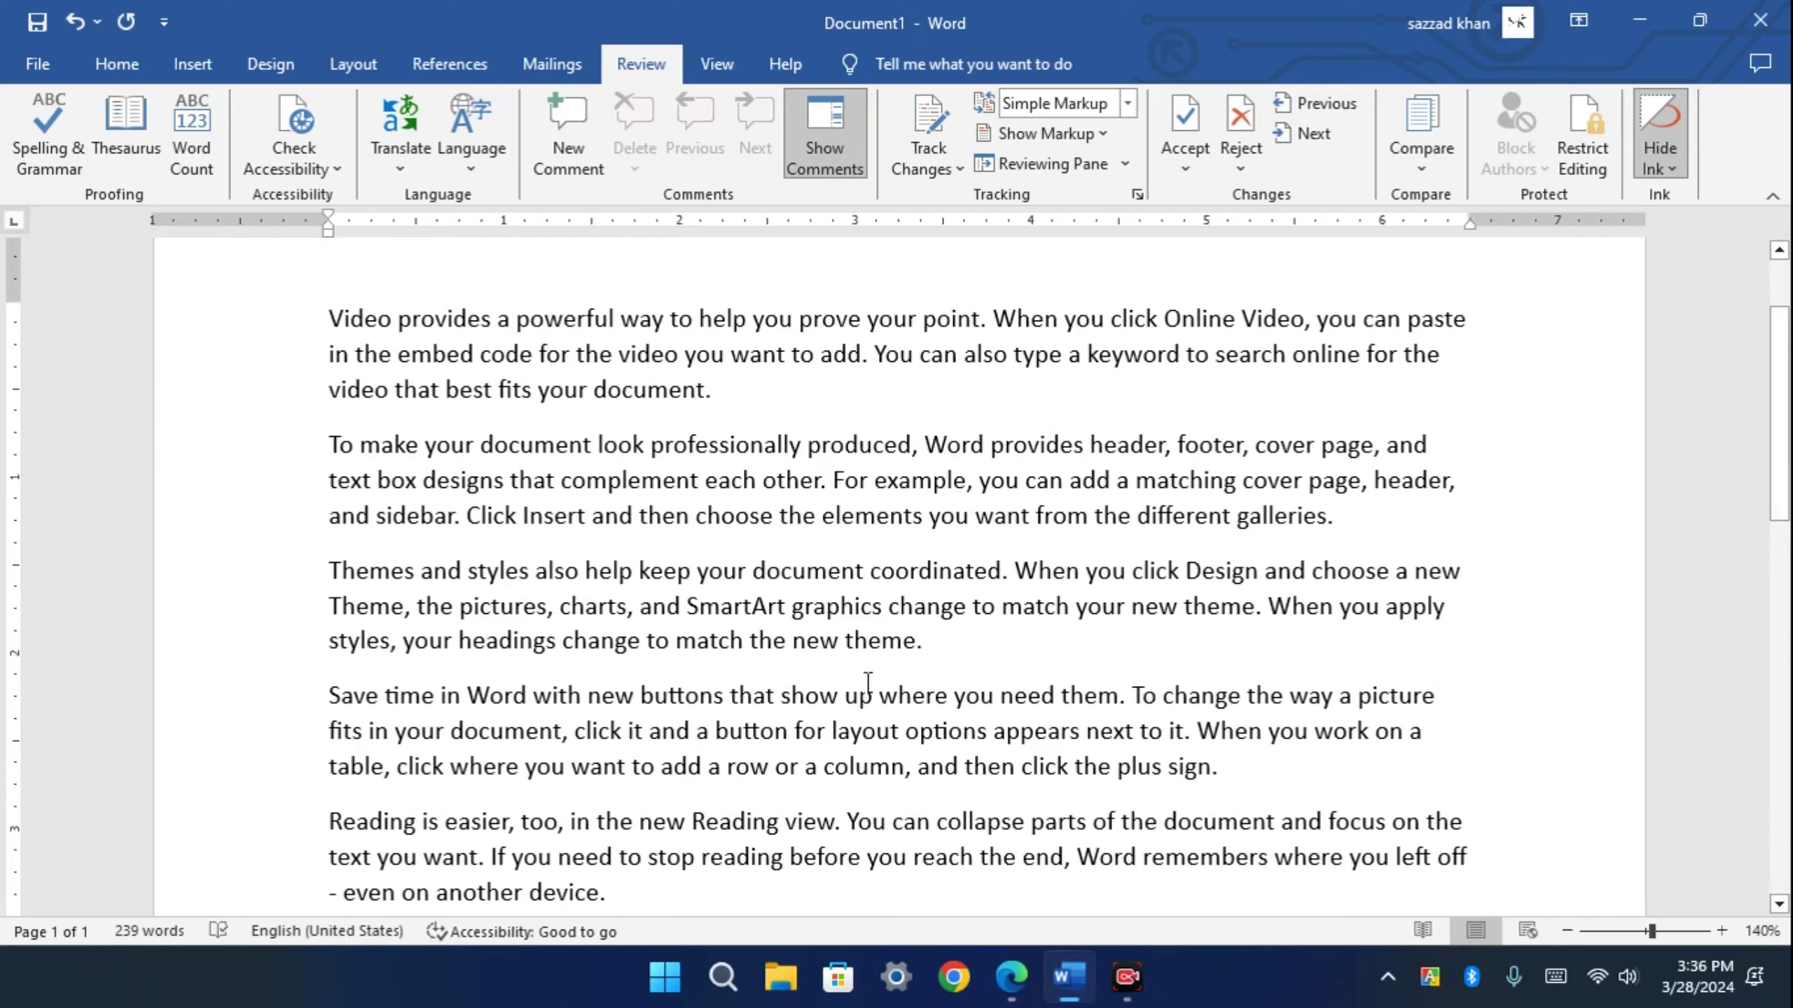
{"action": "left_click", "coordinate": [395, 160]}
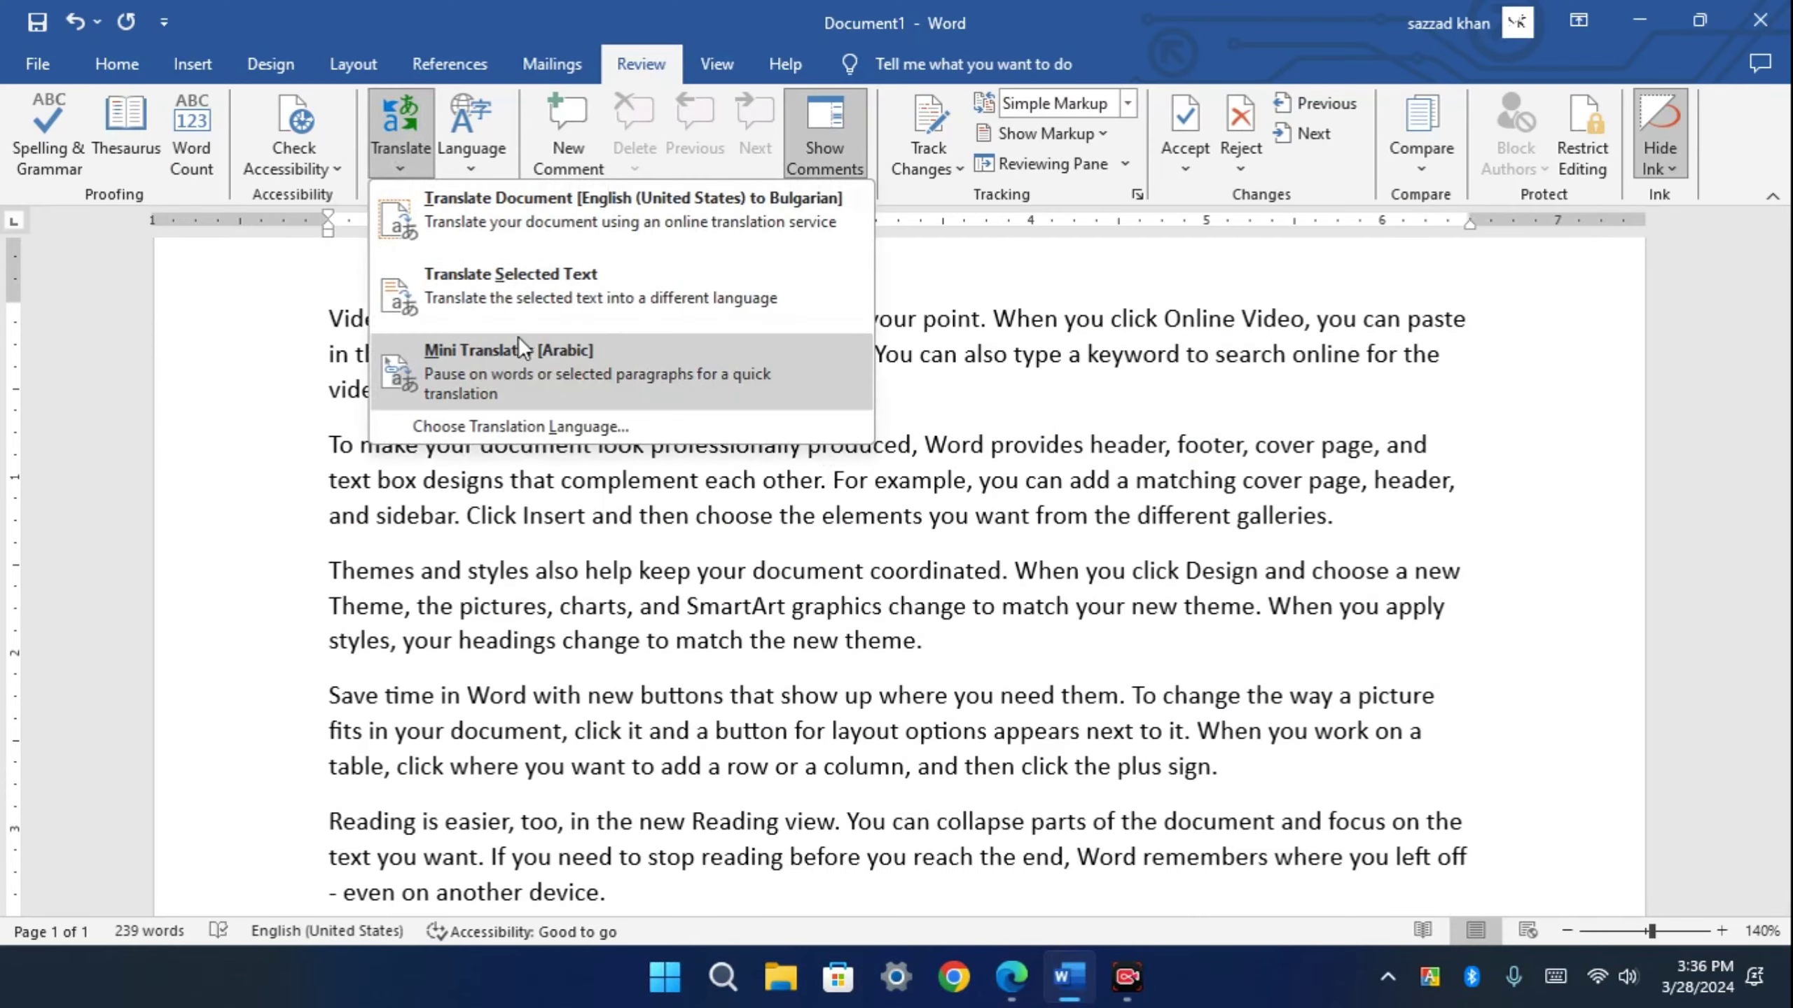
{"action": "left_click", "coordinate": [806, 209]}
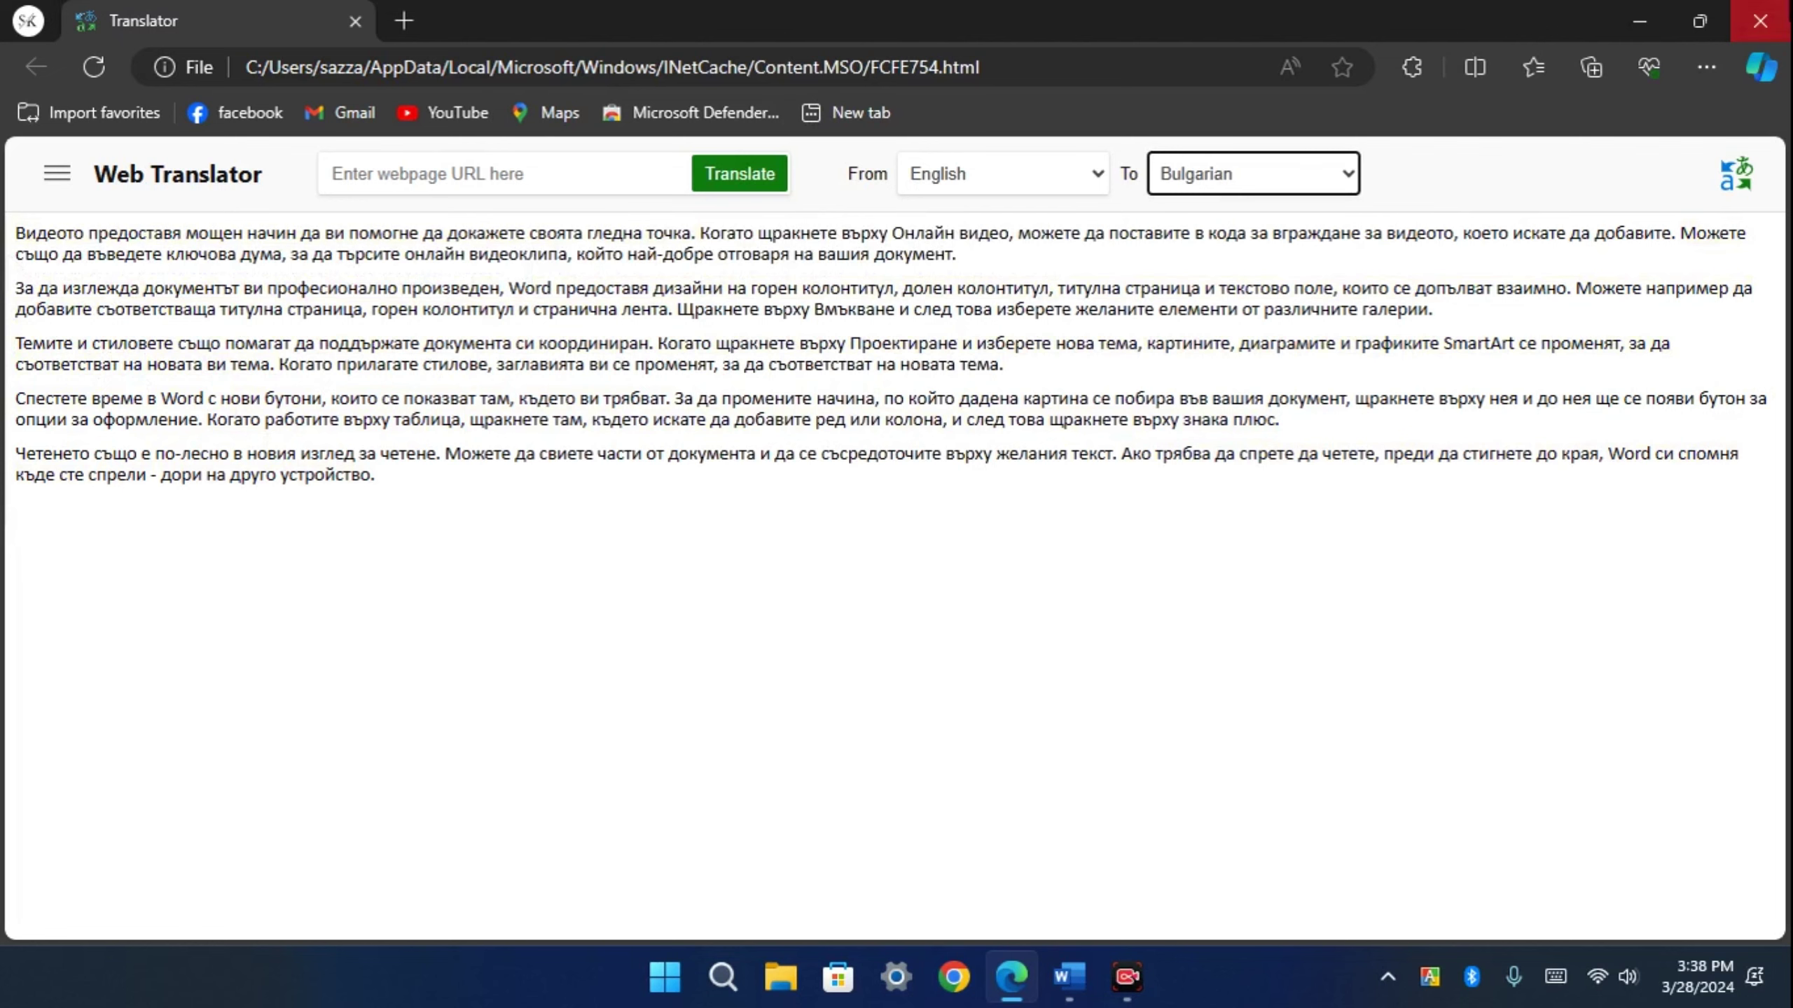
{"action": "left_click", "coordinate": [1760, 20]}
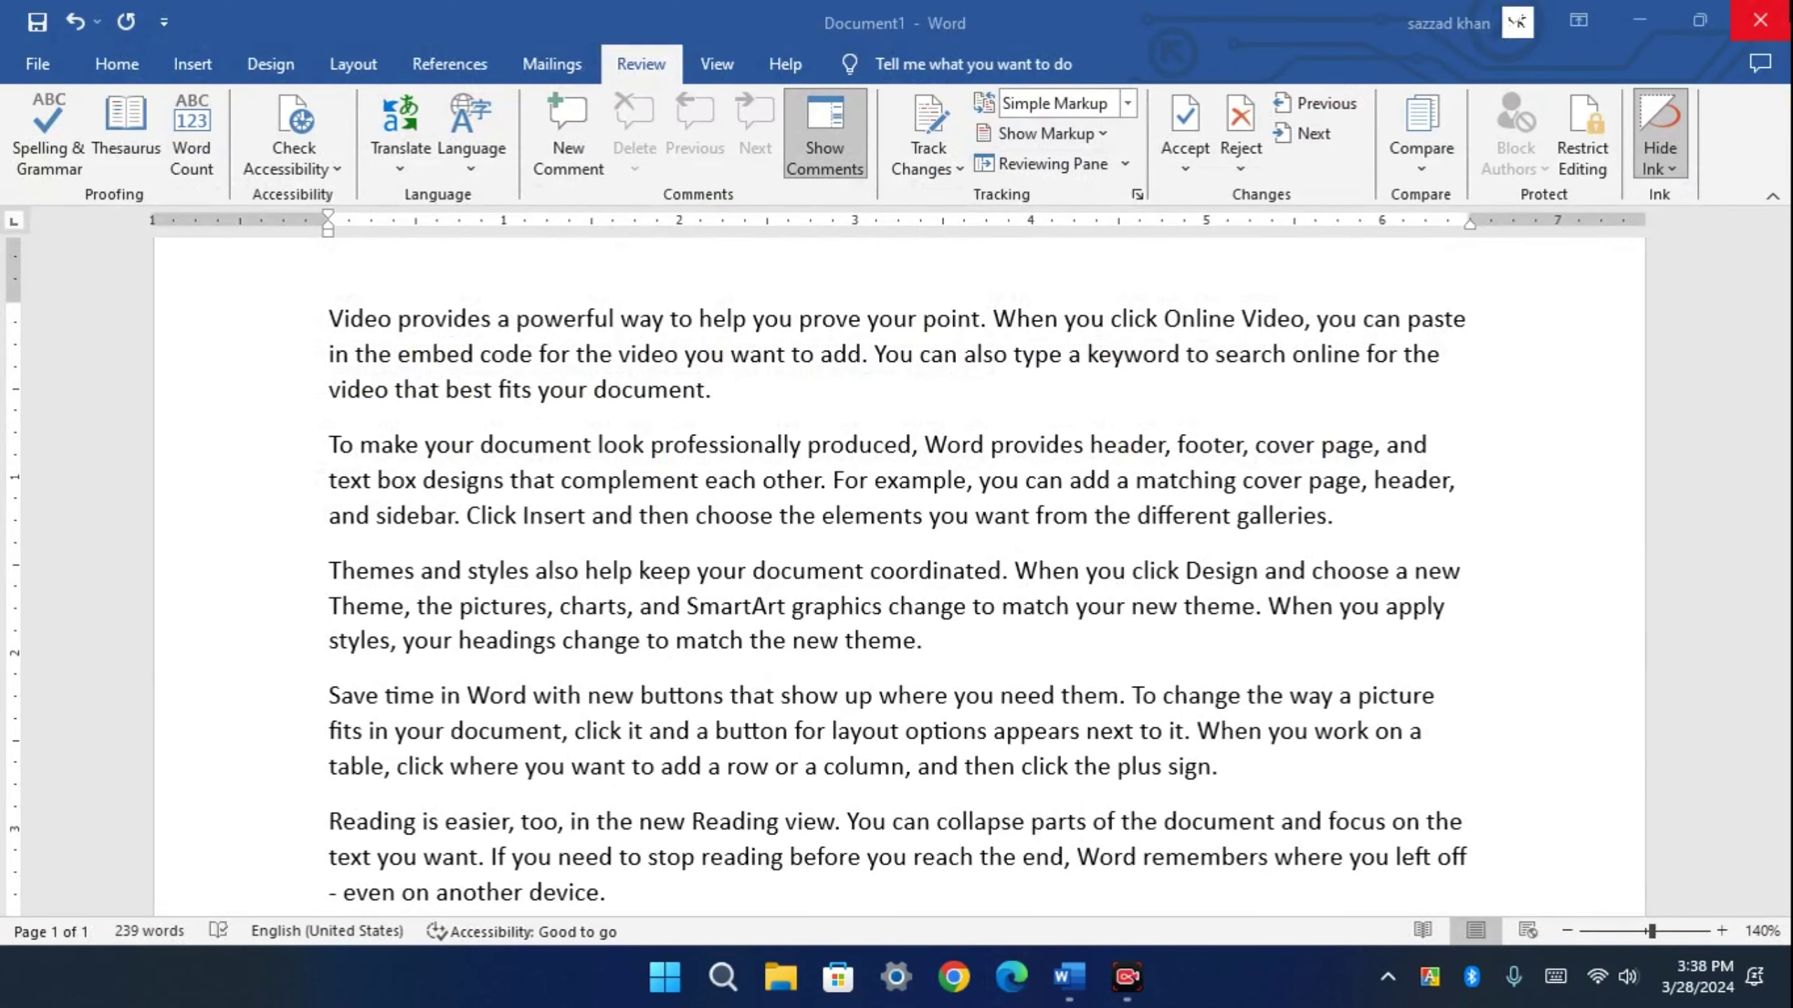
- Select the second paragraph, beginning 'To make your document look professionally produced'
{"action": "left_click", "coordinate": [410, 163]}
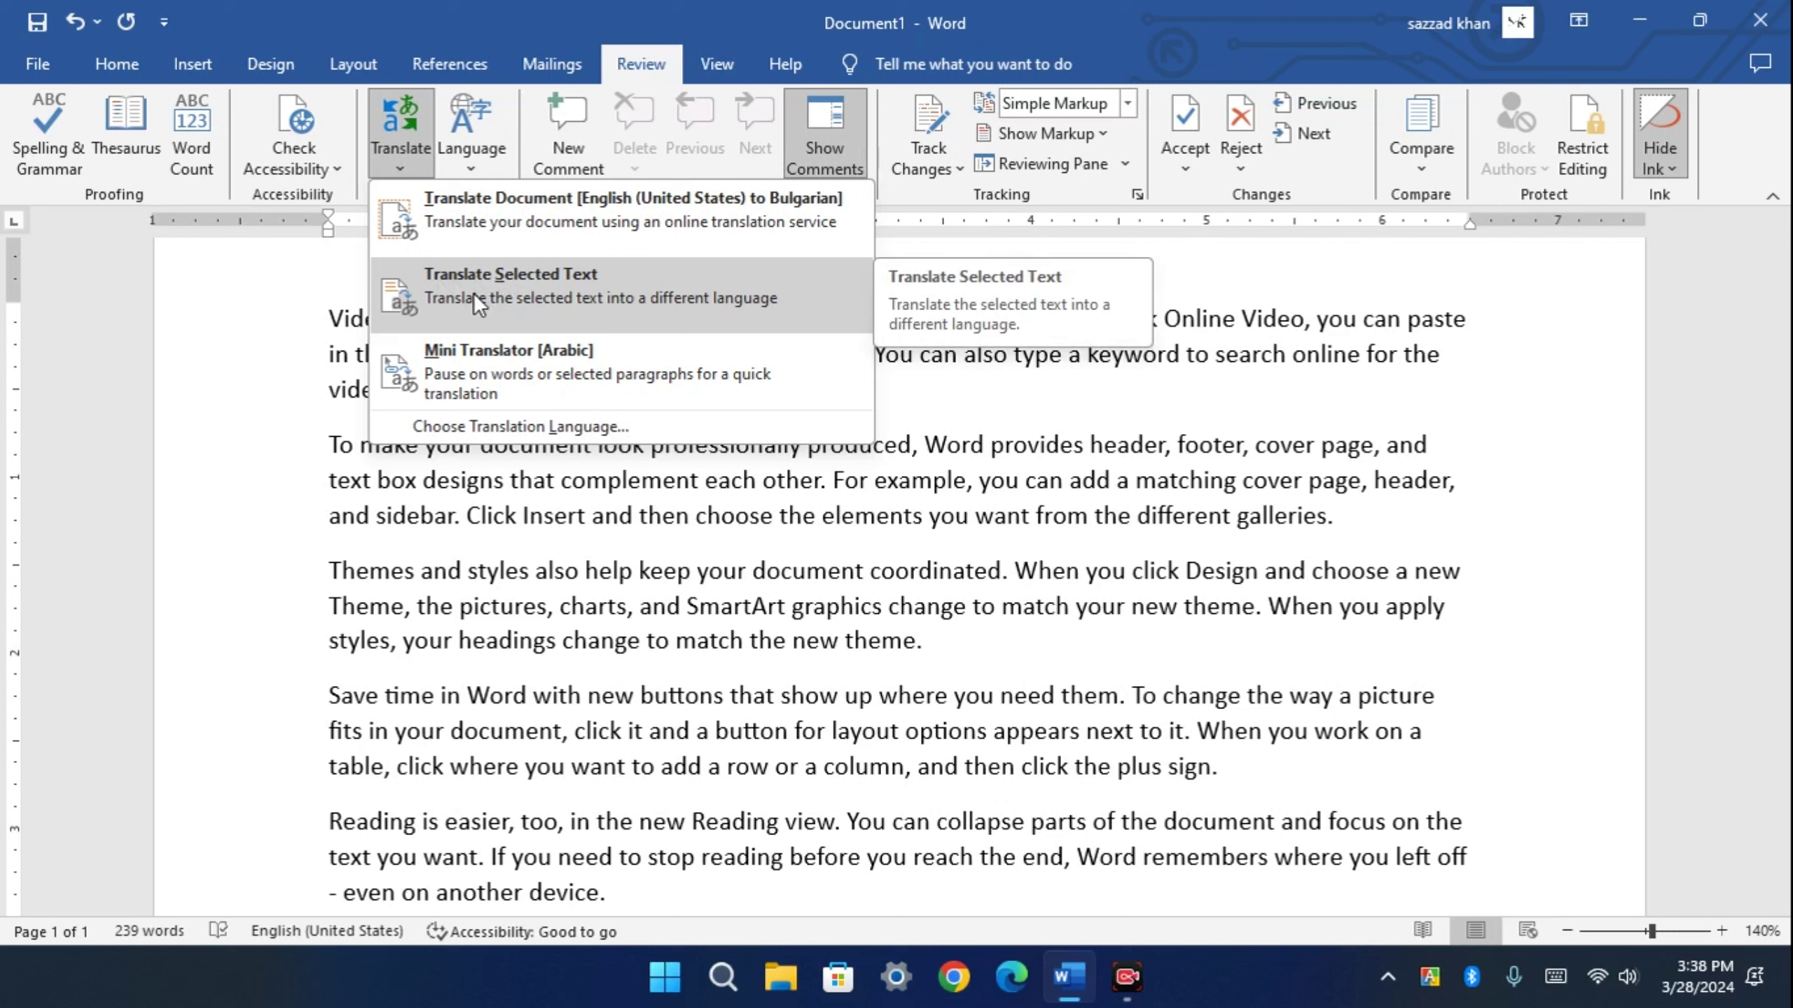
{"action": "left_click", "coordinate": [415, 391]}
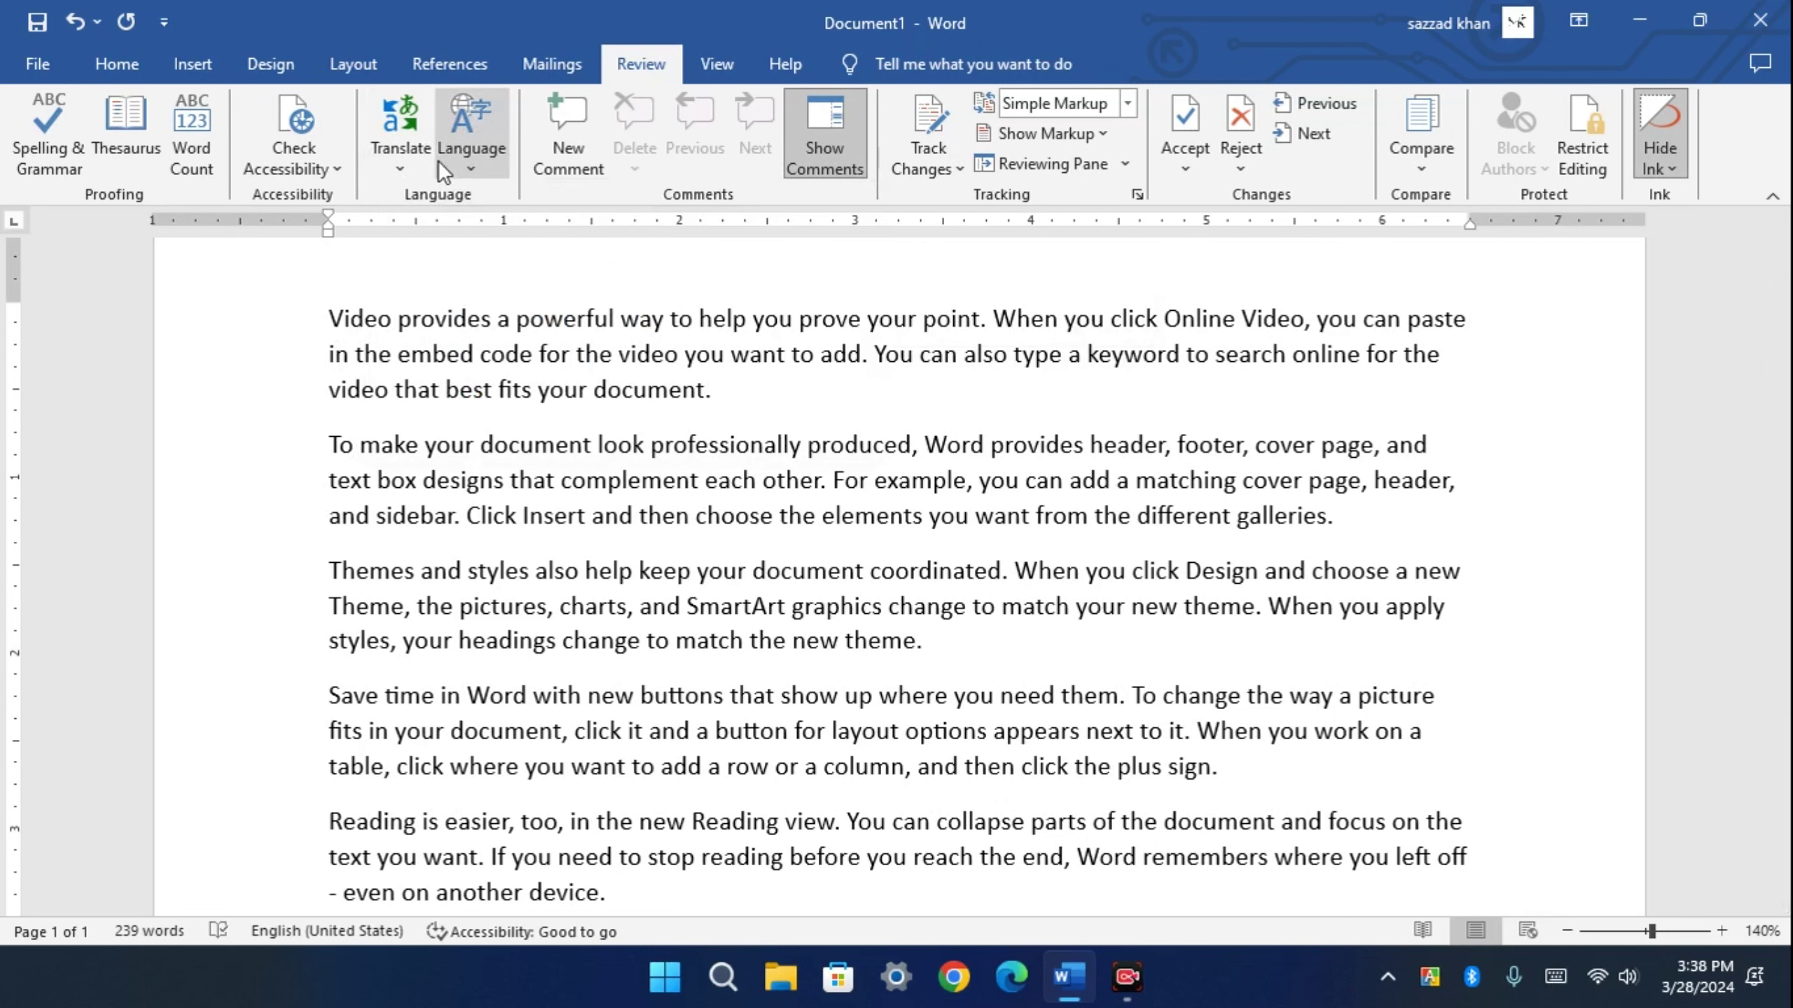
{"action": "double_click", "coordinate": [332, 444]}
{"action": "left_click_drag", "start_coordinate": [392, 439], "coordinate": [1324, 521]}
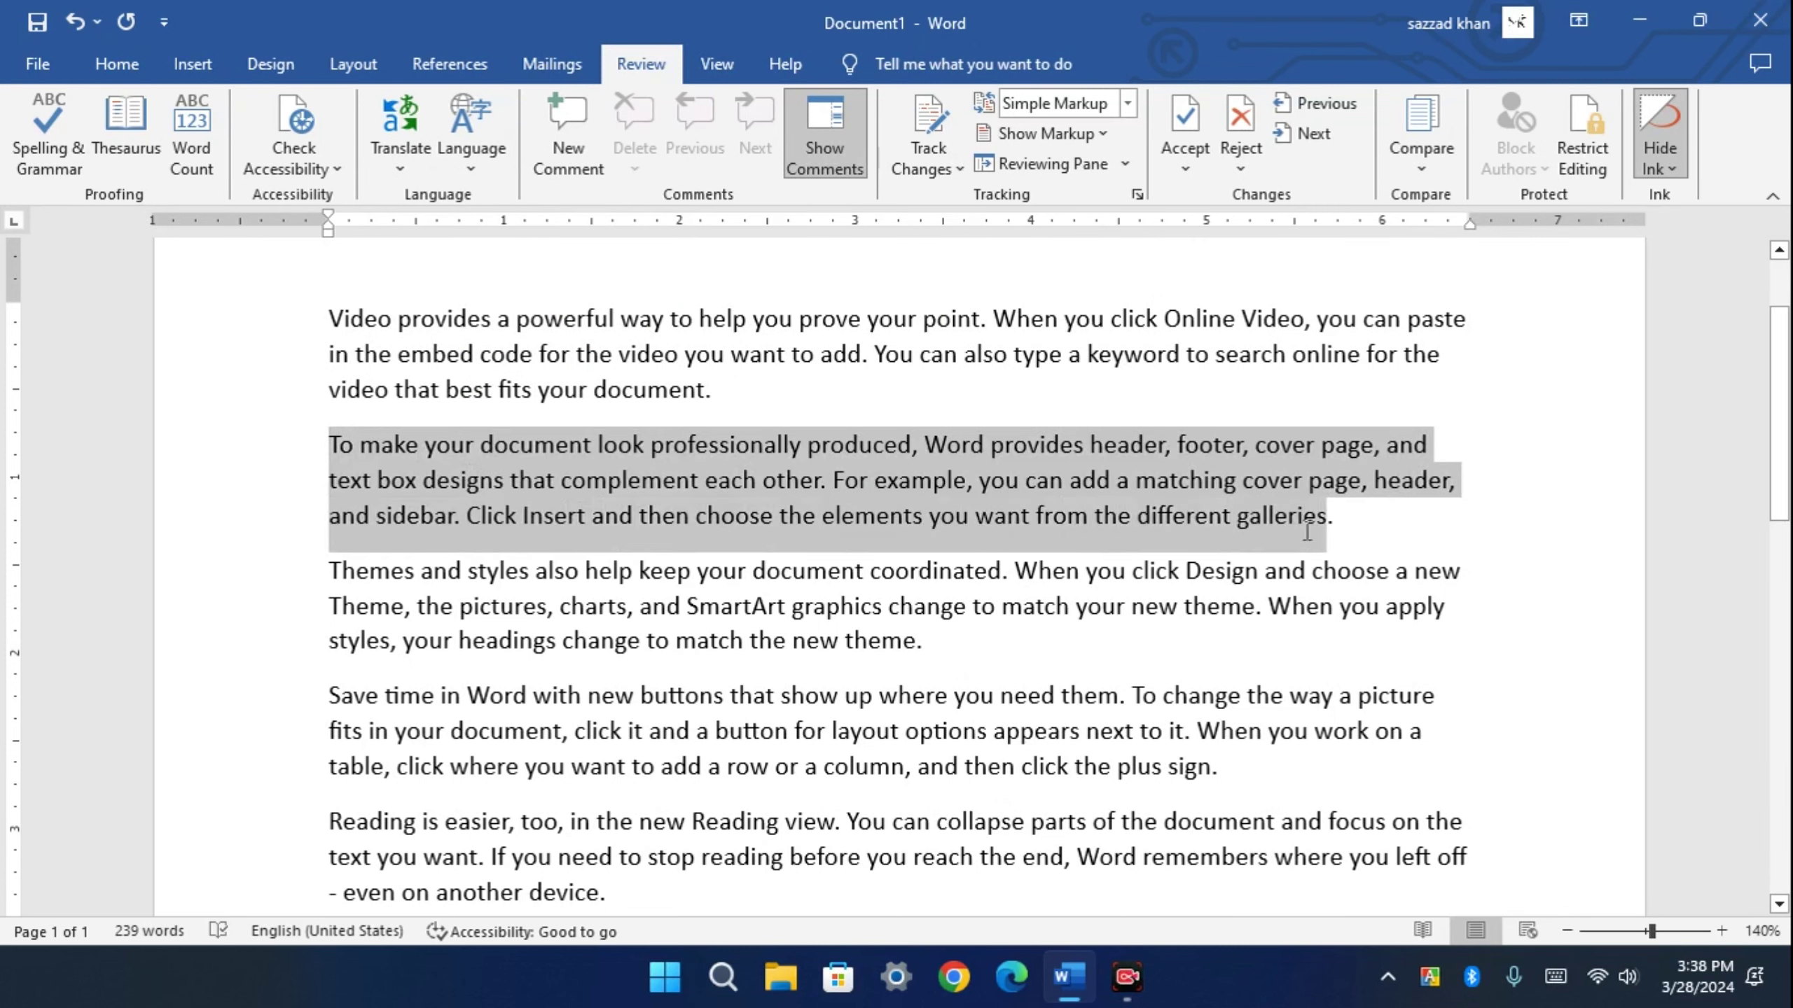
- Translate the selected paragraph into Bulgarian and review the result in the Research pane
{"action": "left_click", "coordinate": [398, 164]}
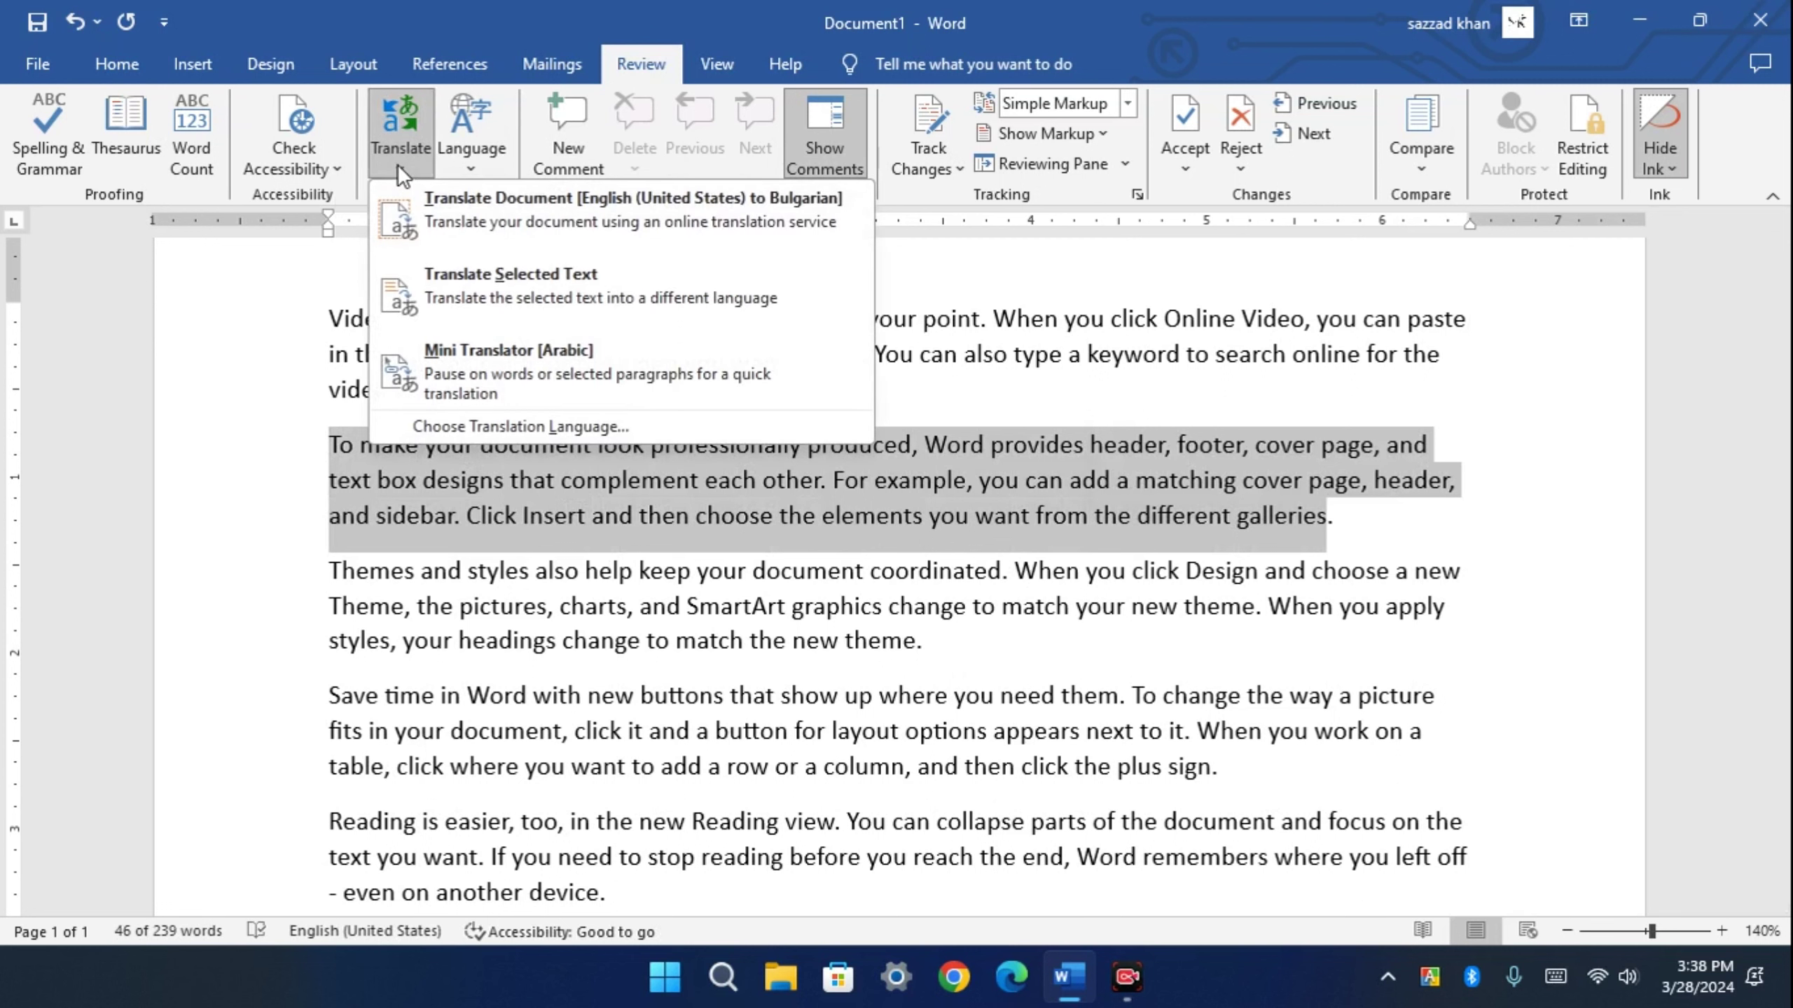
{"action": "left_click", "coordinate": [498, 309]}
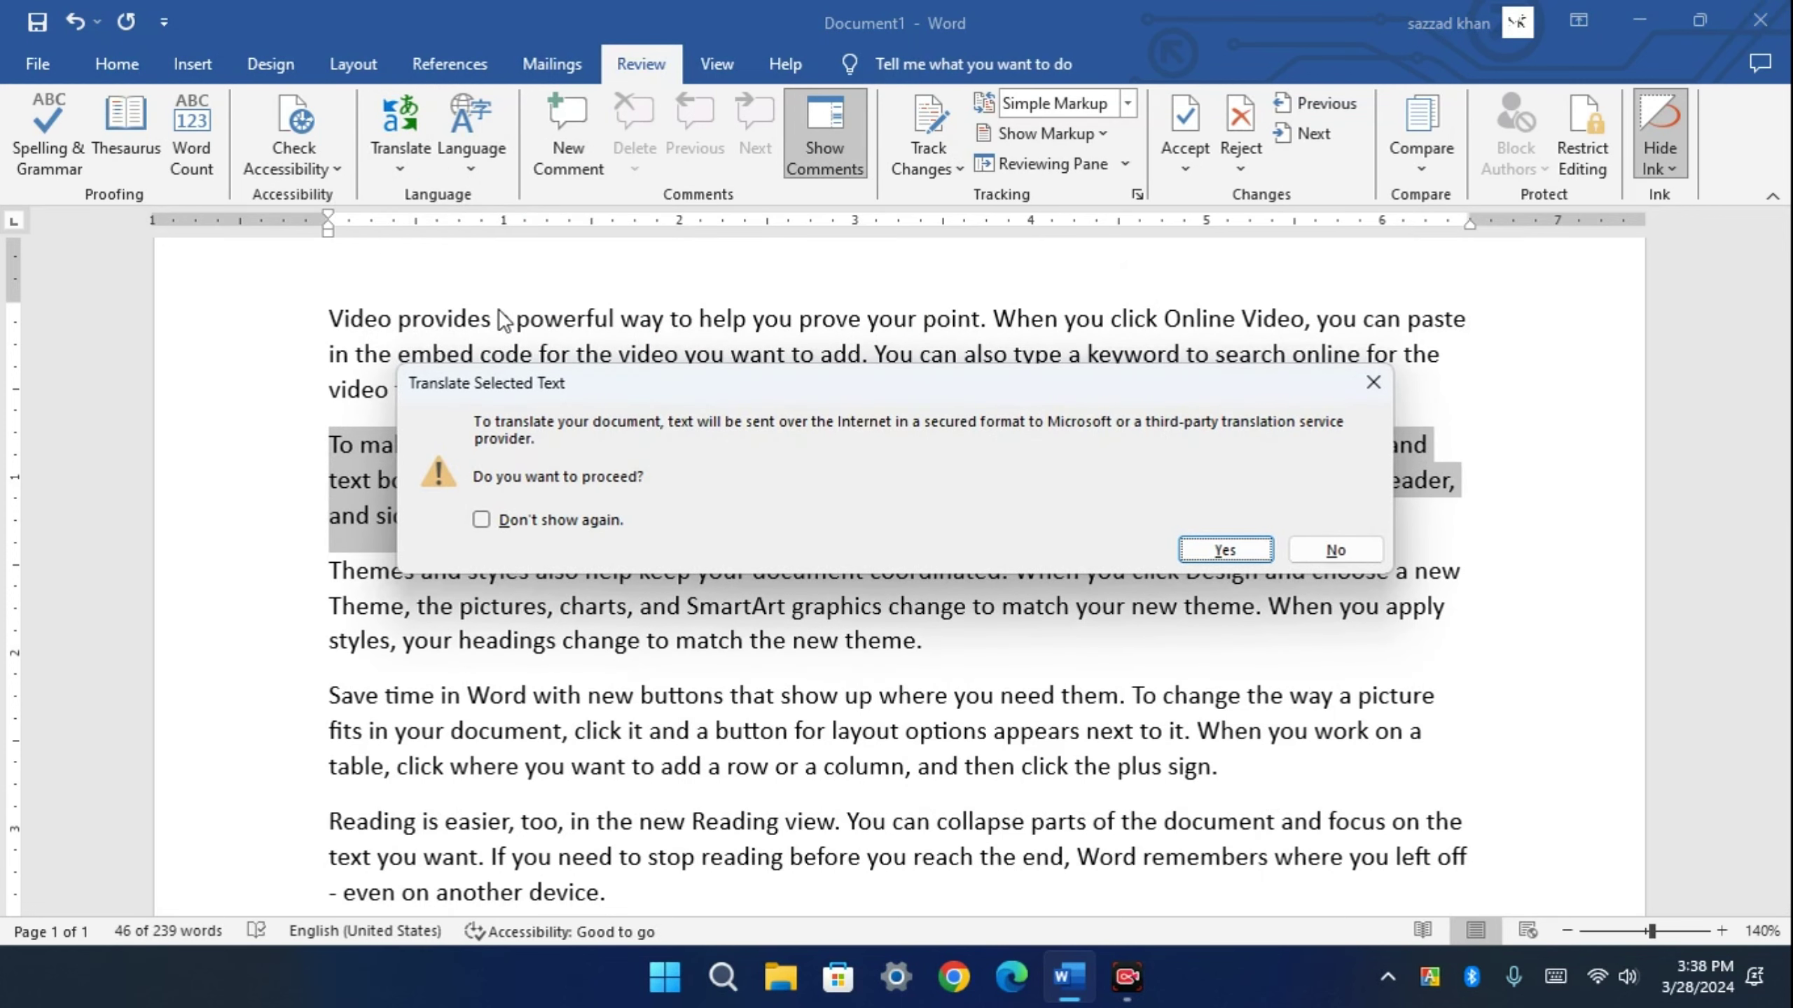
{"action": "left_click", "coordinate": [1206, 549]}
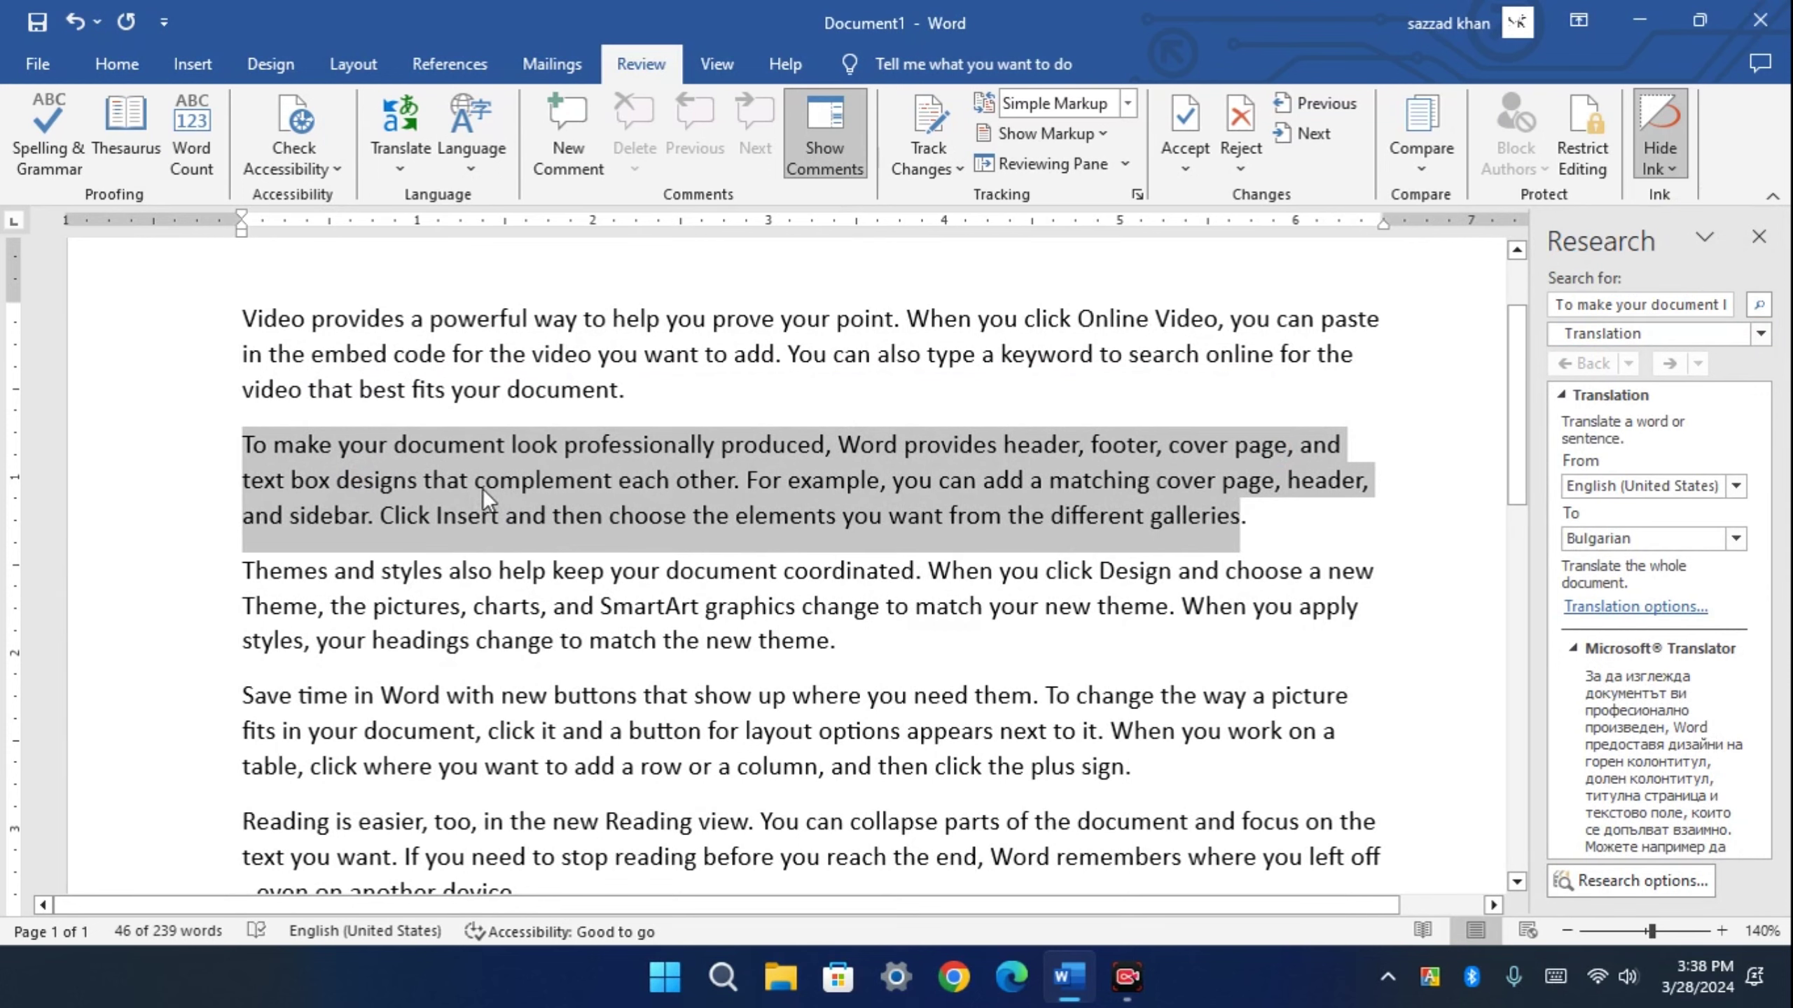
{"action": "scroll", "coordinate": [481, 488], "scroll_direction": "down", "scroll_amount": 3}
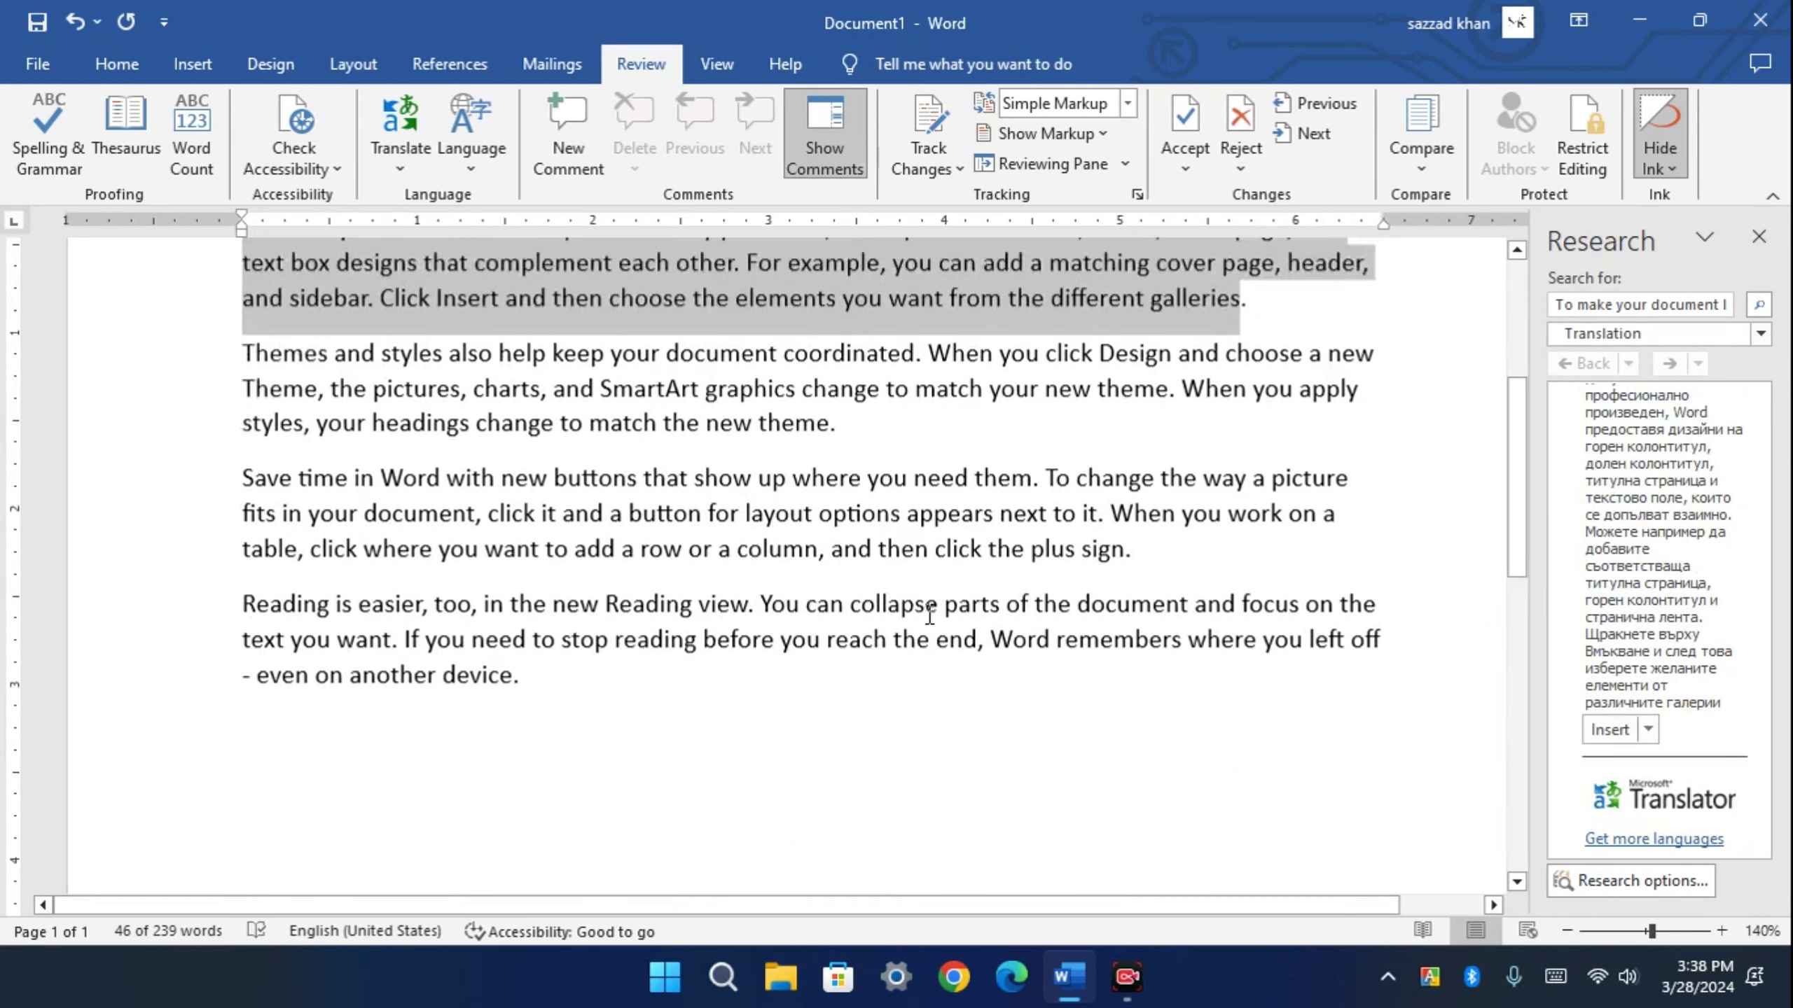
{"action": "scroll", "coordinate": [930, 616], "scroll_direction": "up", "scroll_amount": 5}
{"action": "scroll", "coordinate": [1637, 619], "scroll_direction": "up", "scroll_amount": 3}
{"action": "scroll", "coordinate": [1581, 544], "scroll_direction": "down", "scroll_amount": 1}
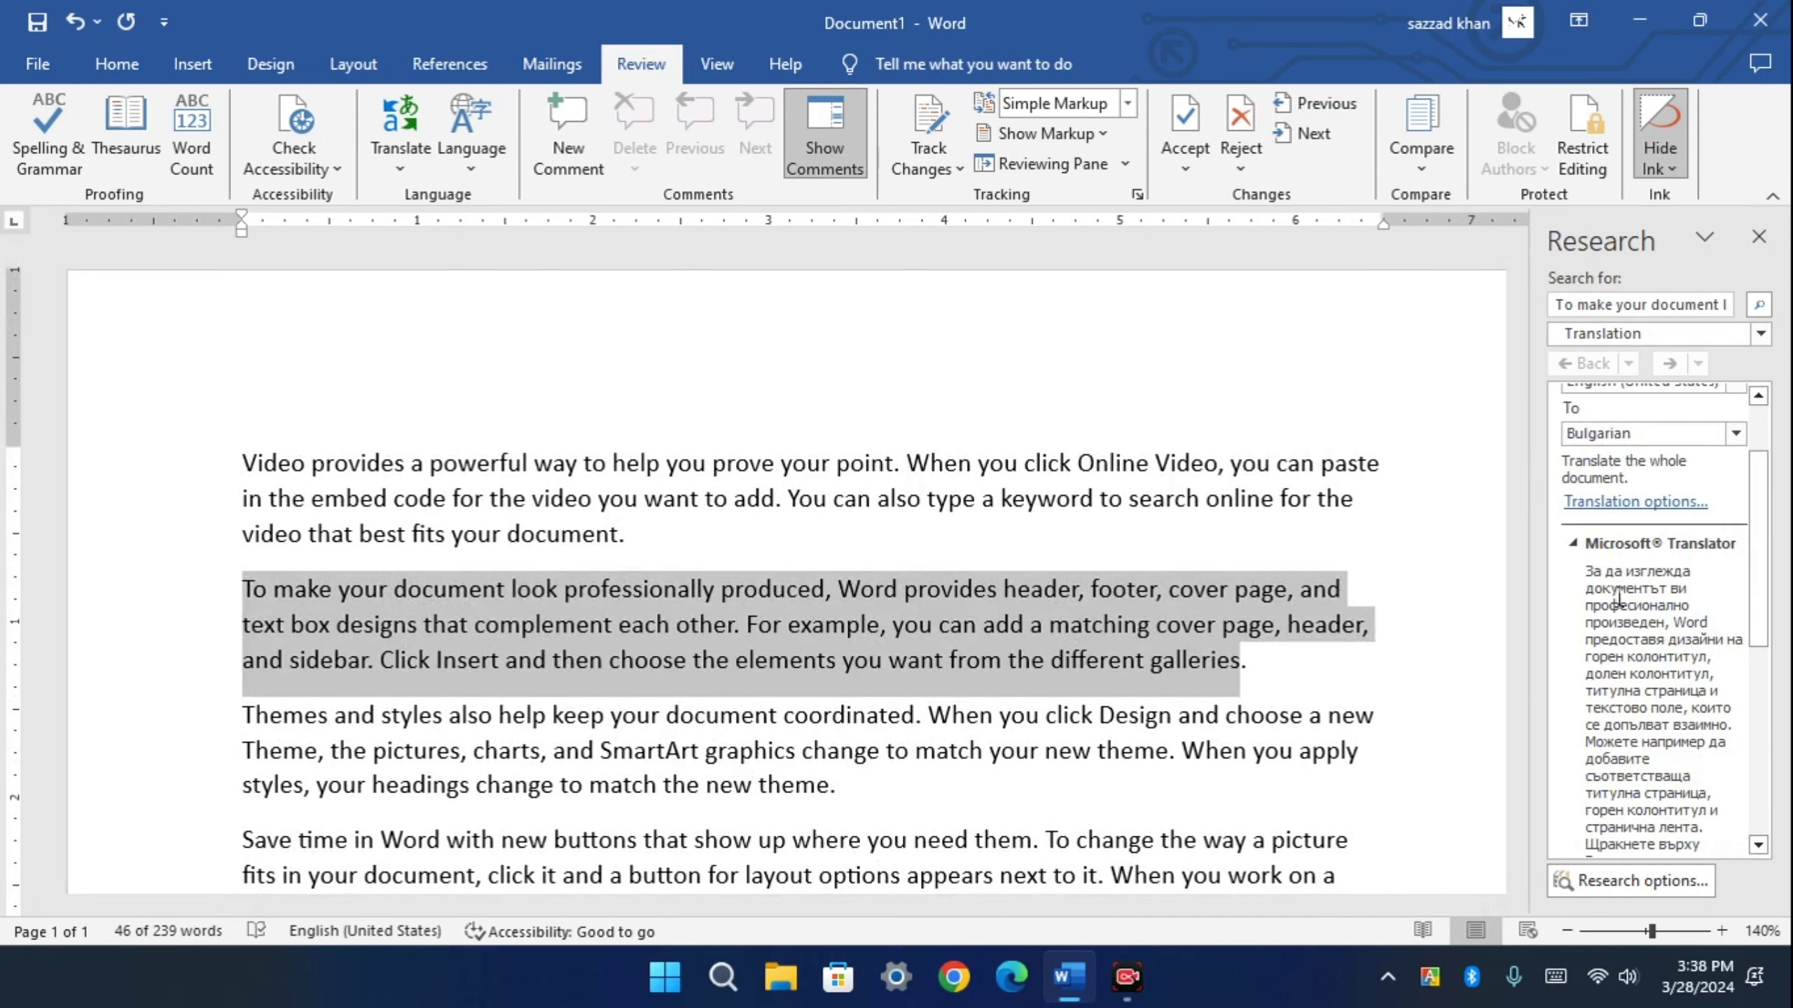
{"action": "scroll", "coordinate": [1623, 624], "scroll_direction": "down", "scroll_amount": 2}
{"action": "scroll", "coordinate": [1604, 495], "scroll_direction": "up", "scroll_amount": 1}
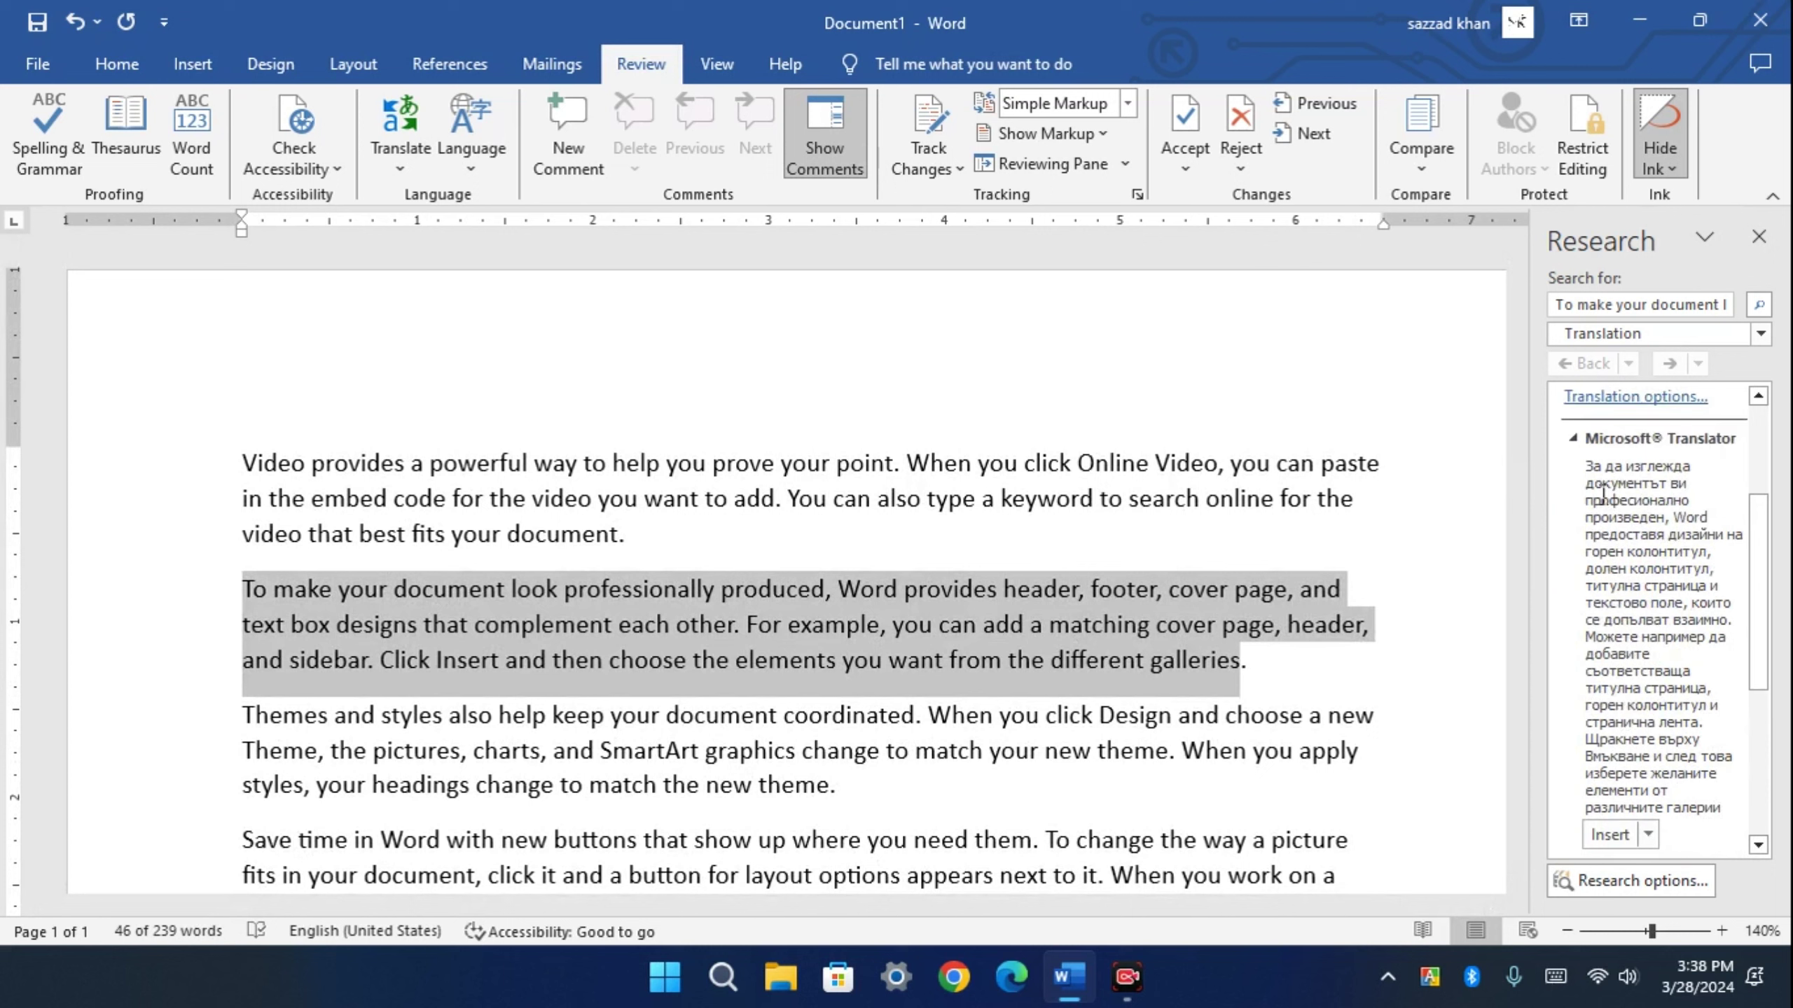
- Insert the Bulgarian translation in place of the English paragraph
{"action": "left_click_drag", "start_coordinate": [1581, 470], "coordinate": [1706, 841]}
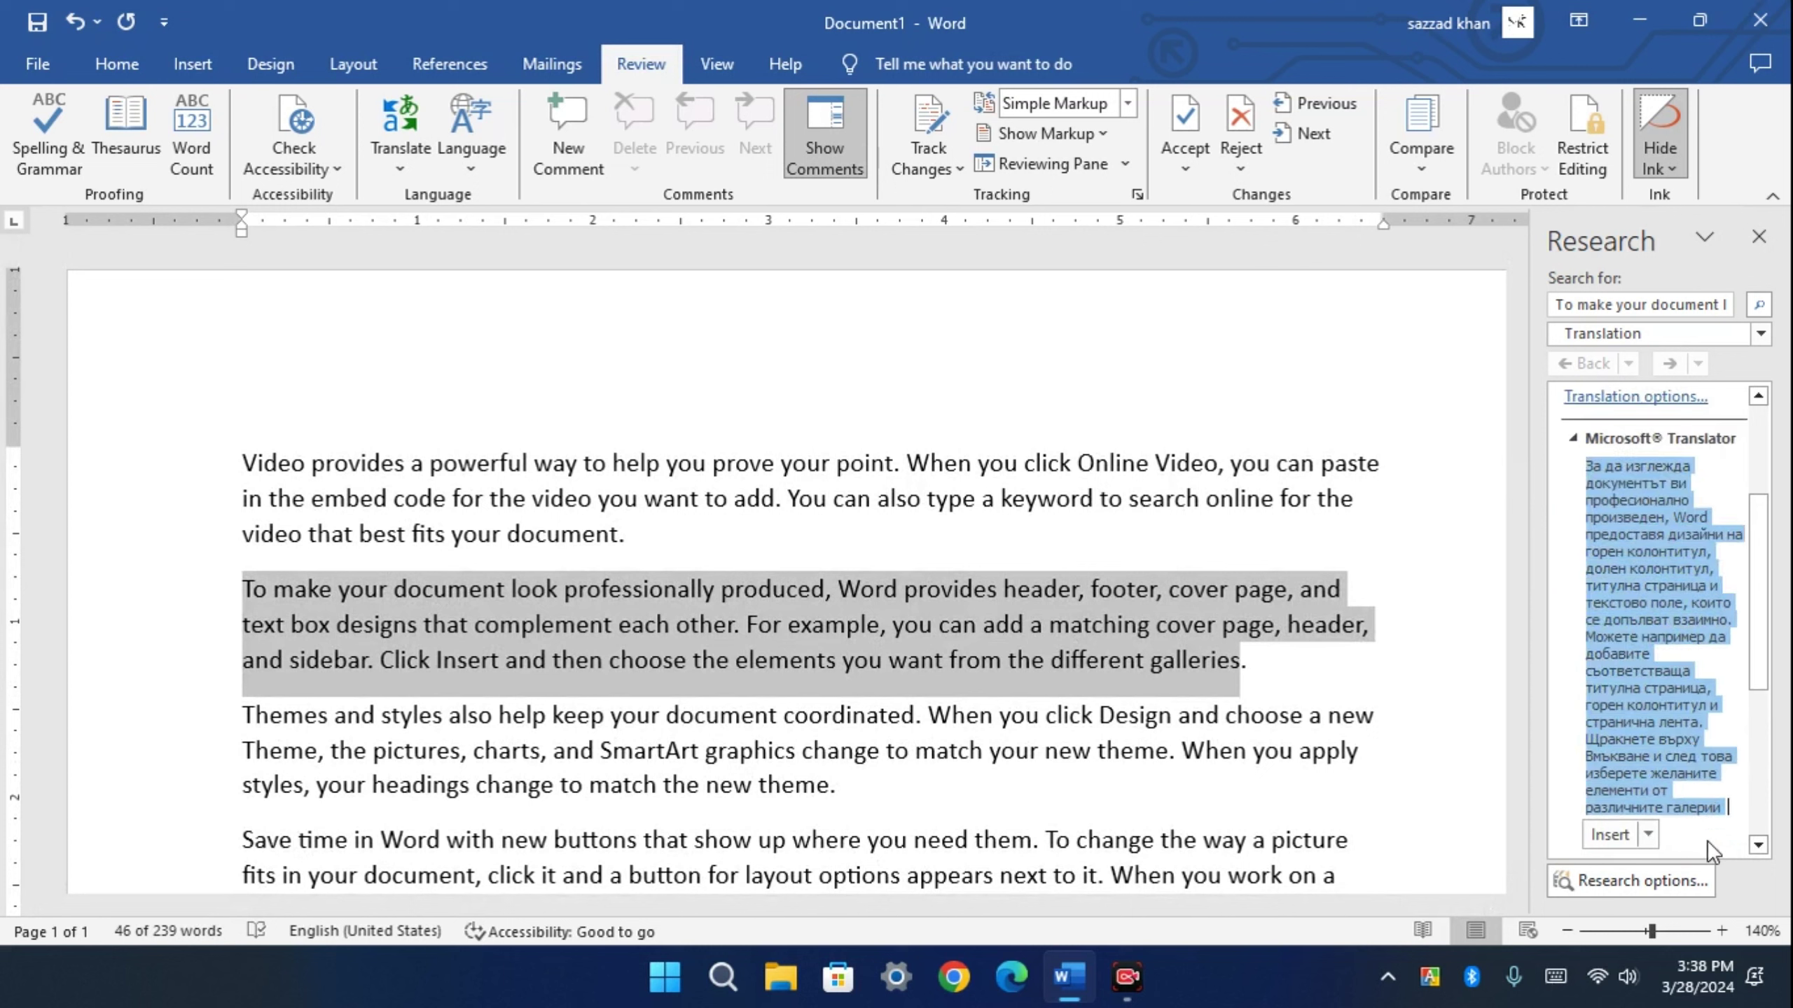
{"action": "left_click", "coordinate": [1615, 841]}
{"action": "scroll", "coordinate": [1627, 639], "scroll_direction": "down", "scroll_amount": 3}
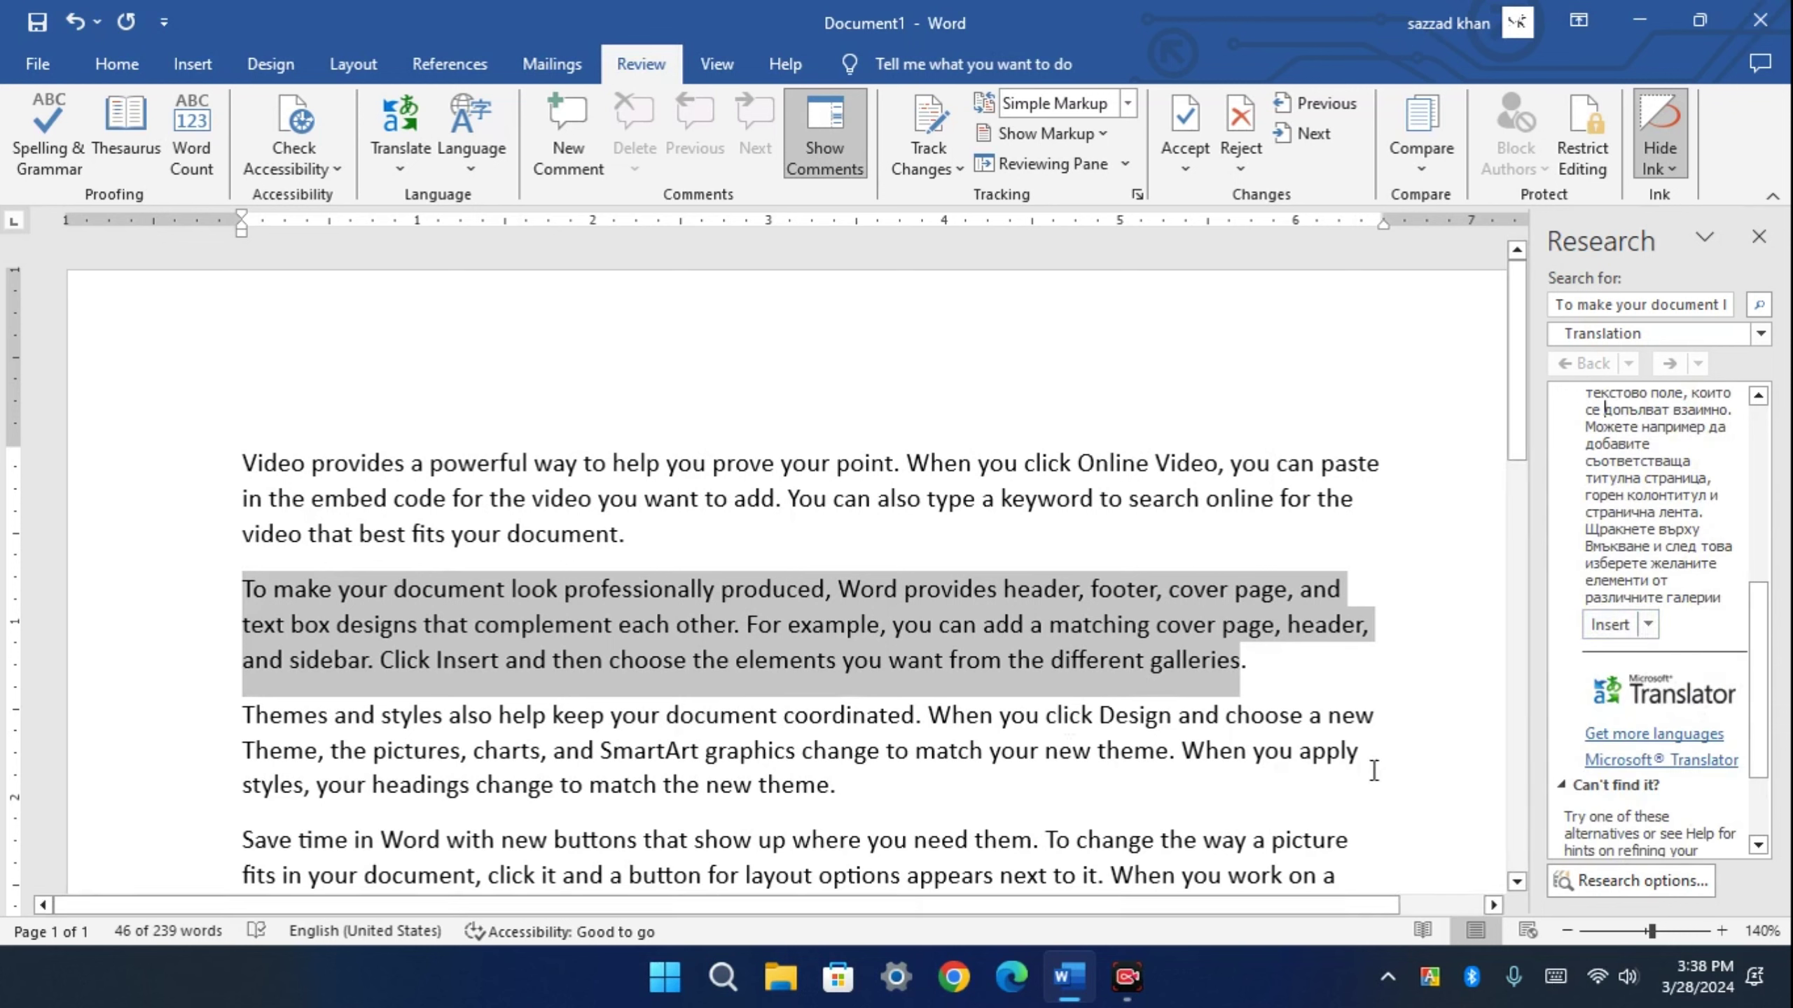
{"action": "left_click", "coordinate": [1613, 626]}
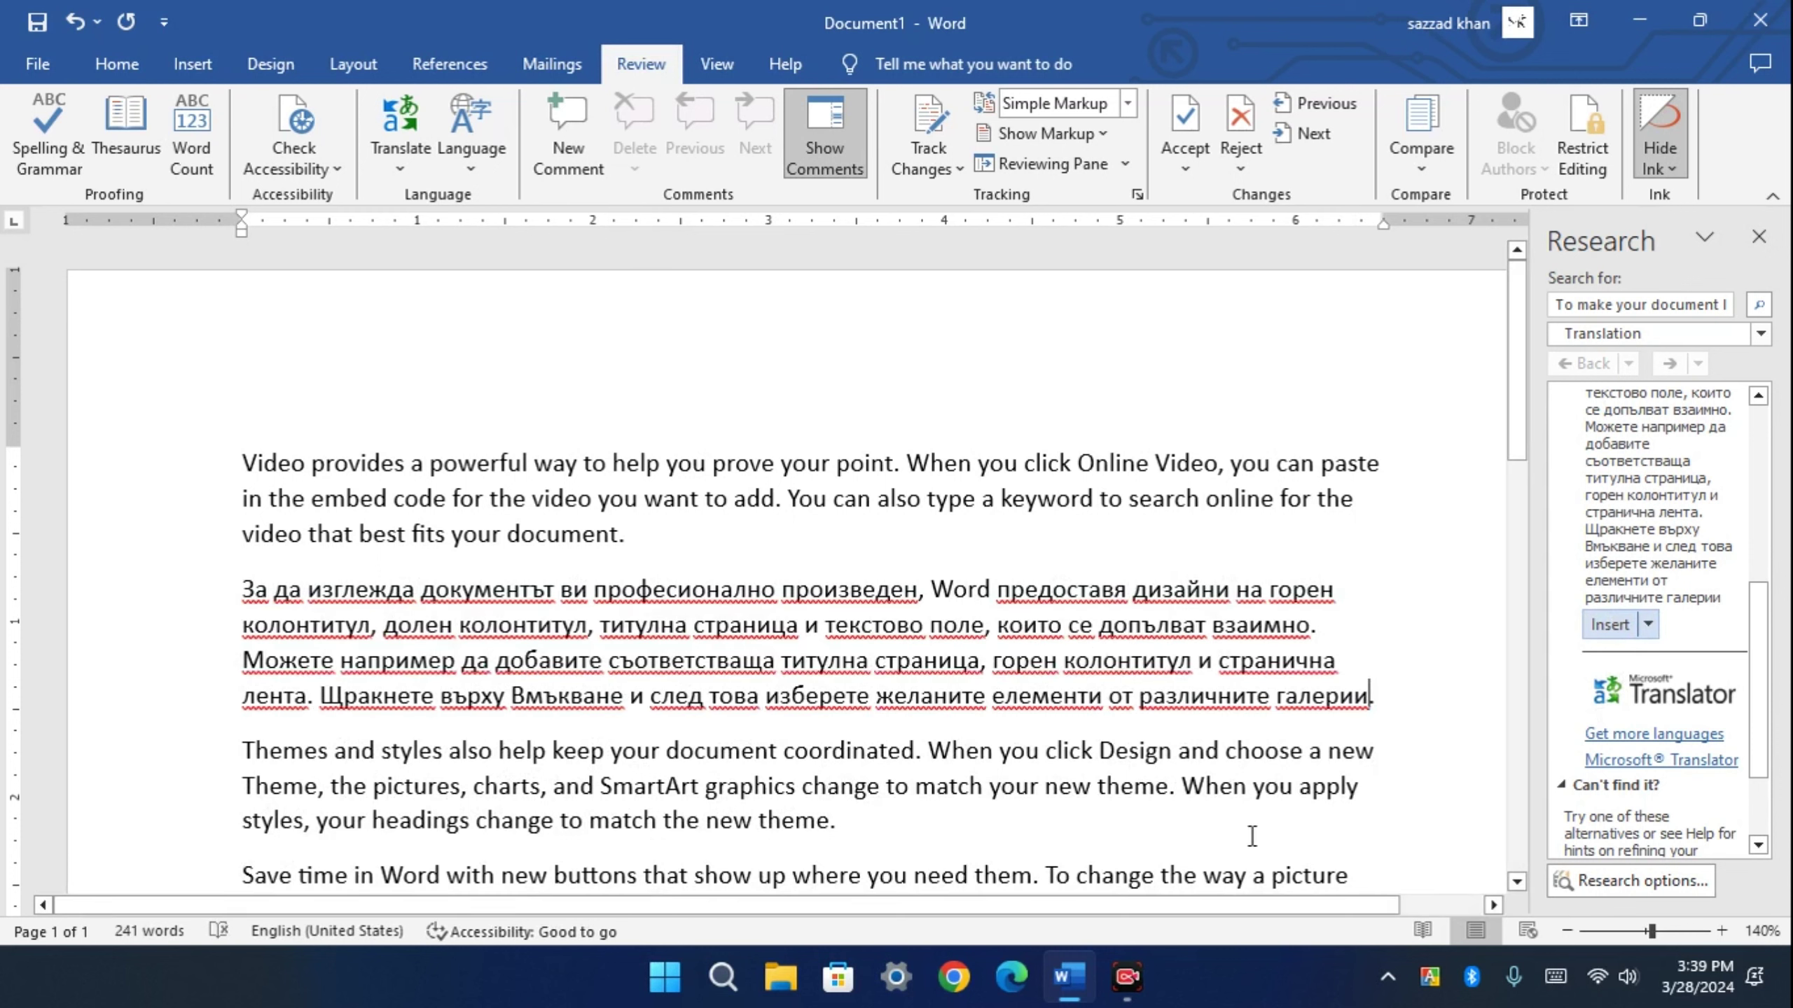
{"action": "left_click", "coordinate": [1649, 624]}
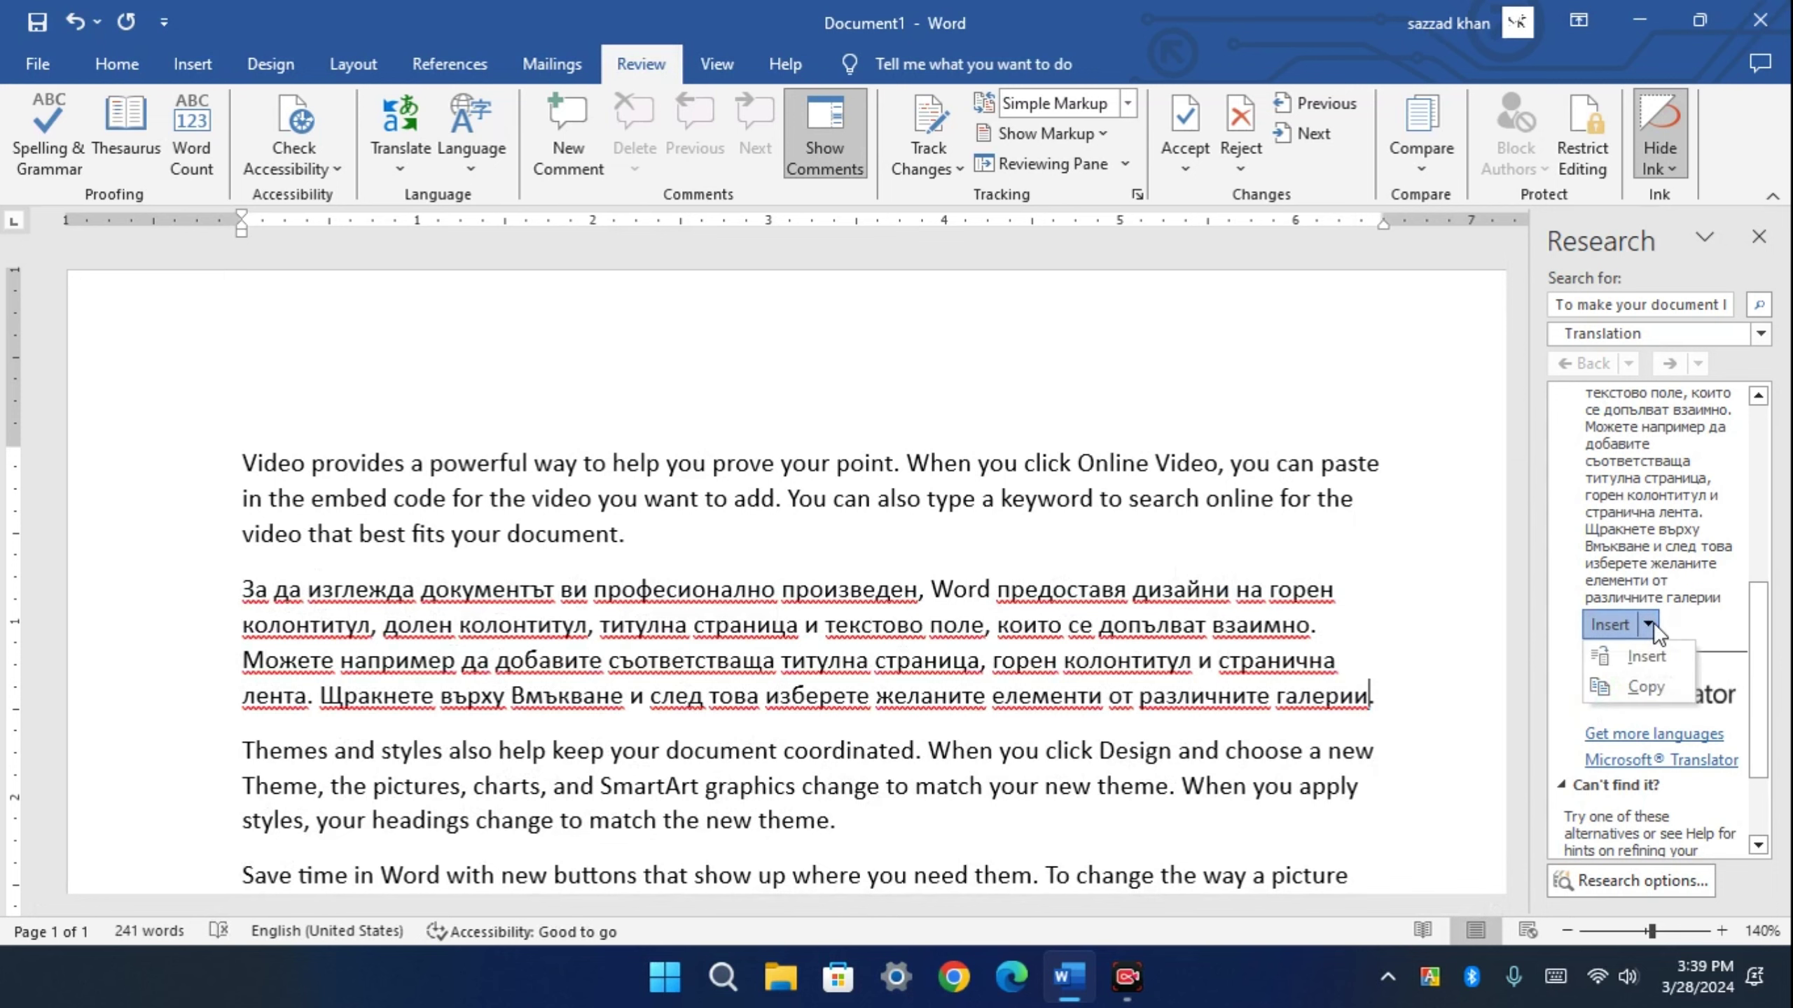
{"action": "left_click", "coordinate": [404, 152]}
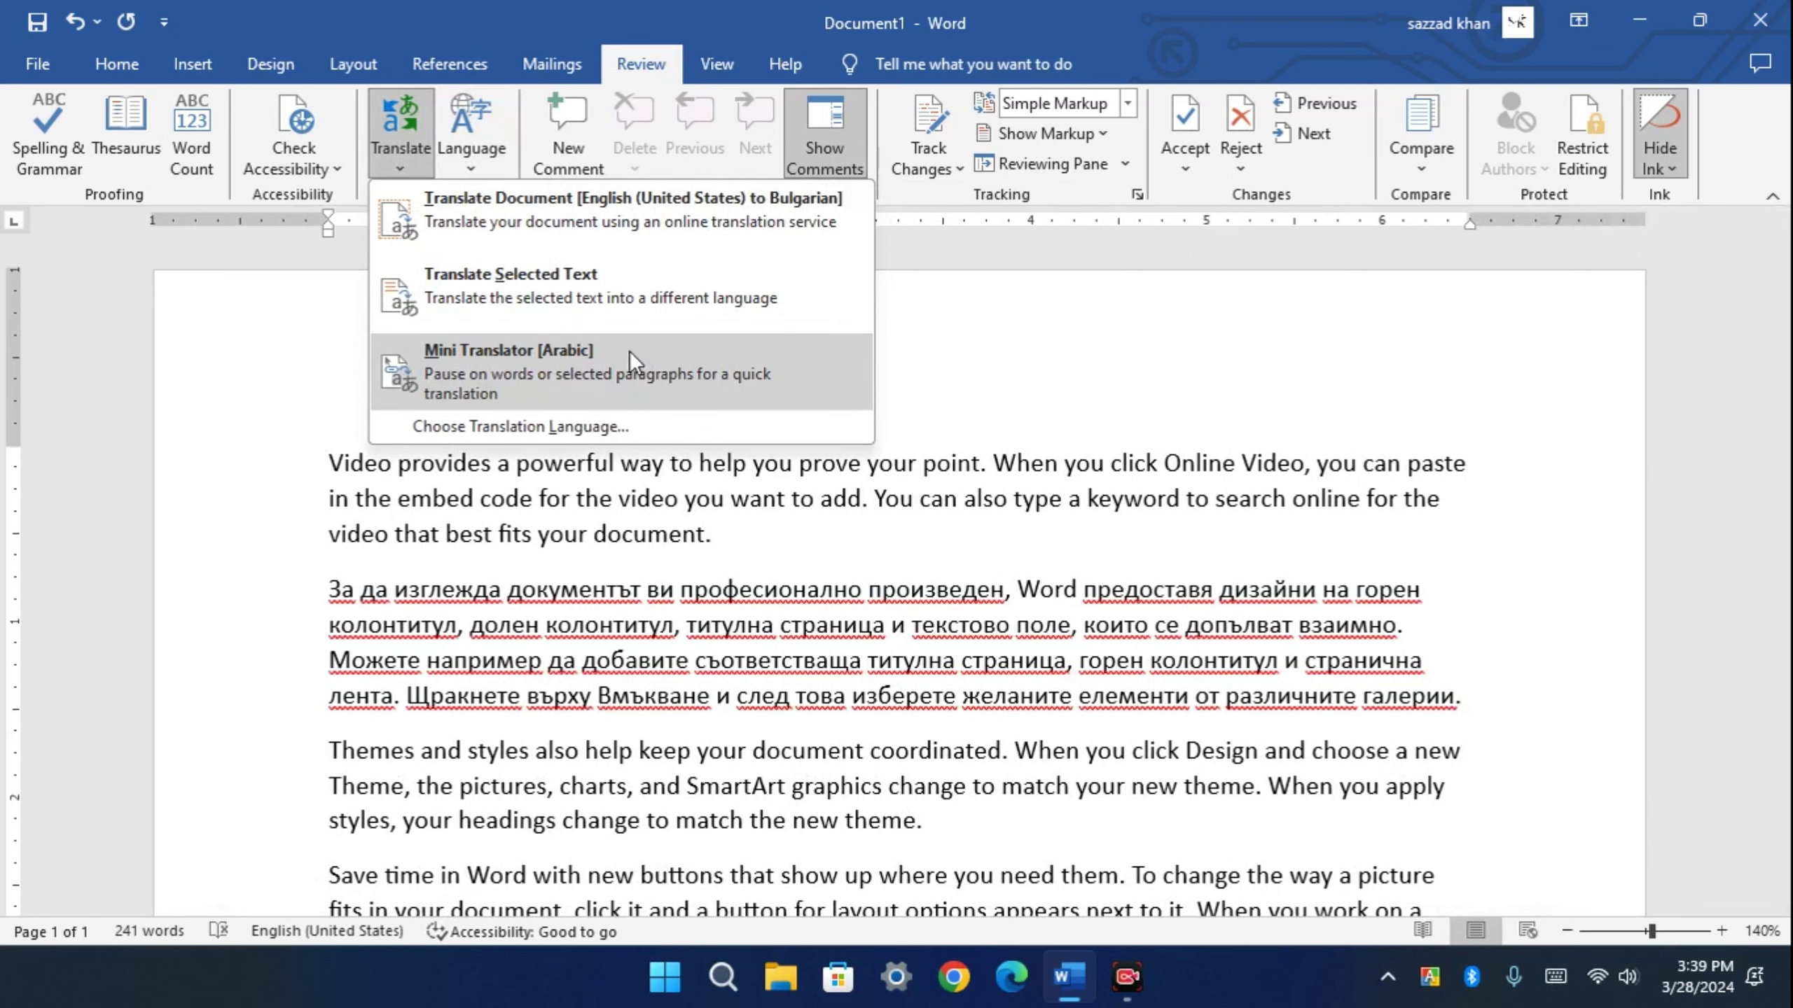
- Change the Mini Translator language from Arabic to Urdu (Pakistan)
{"action": "left_click", "coordinate": [572, 426]}
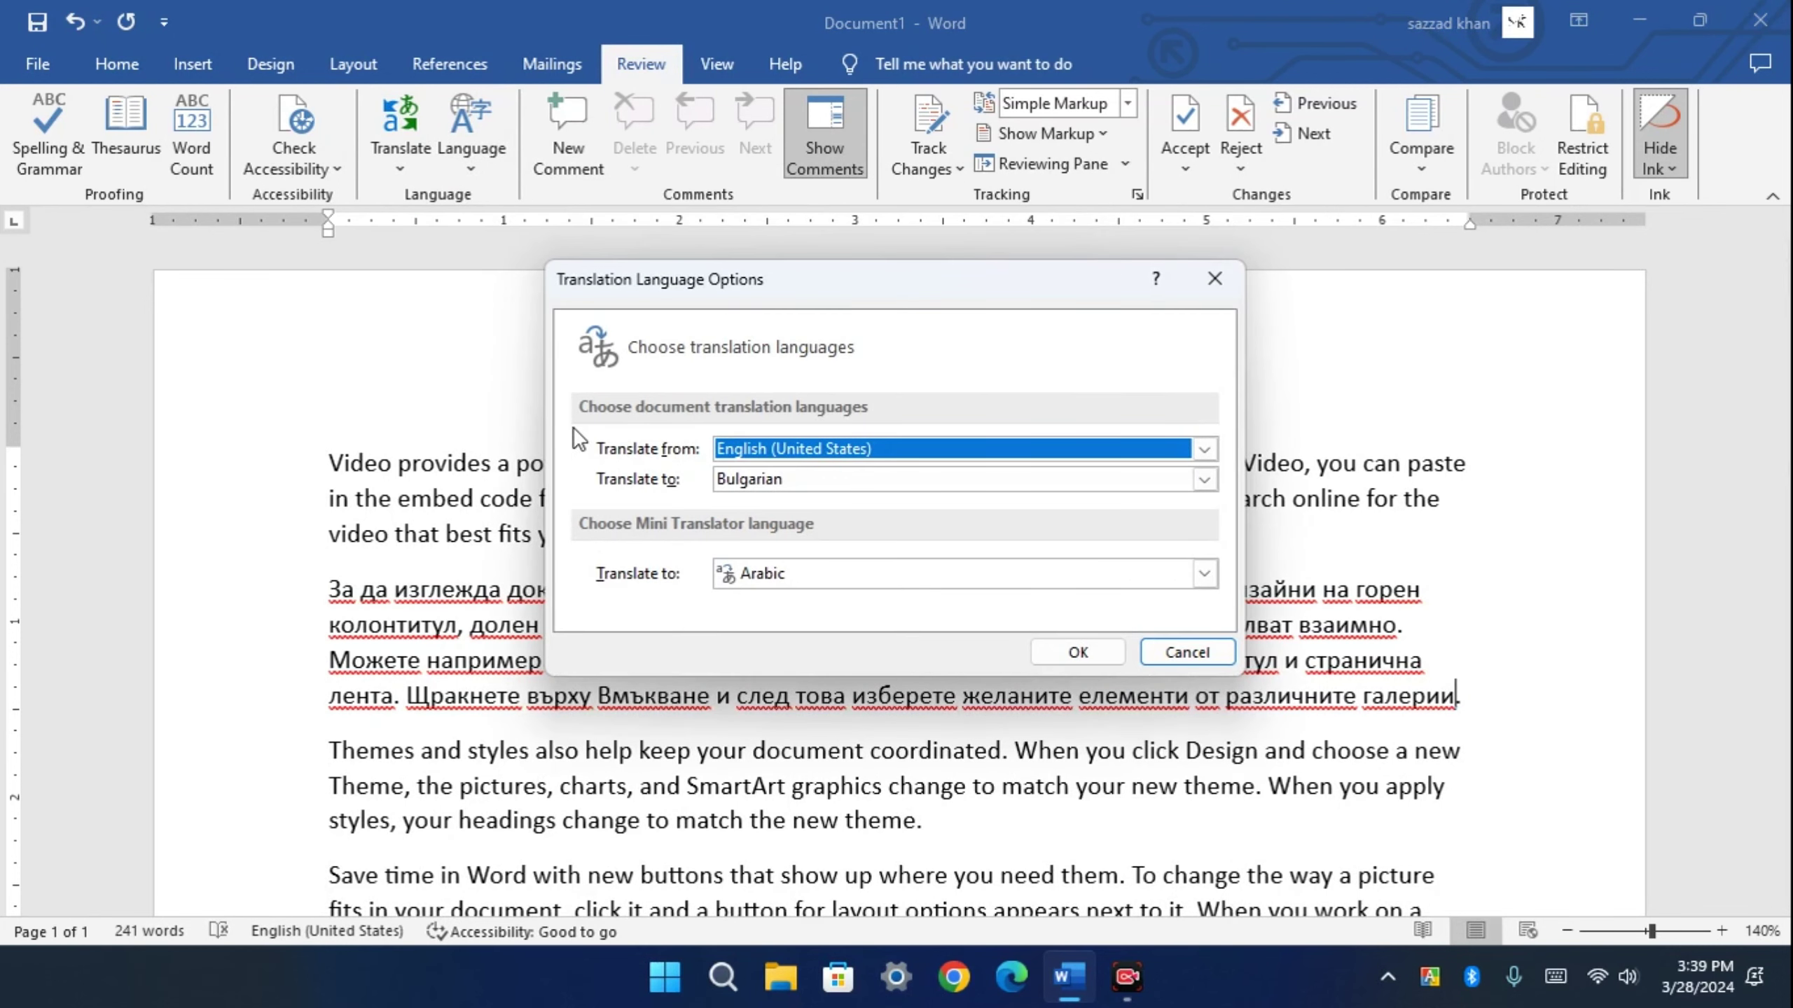
{"action": "left_click", "coordinate": [985, 573]}
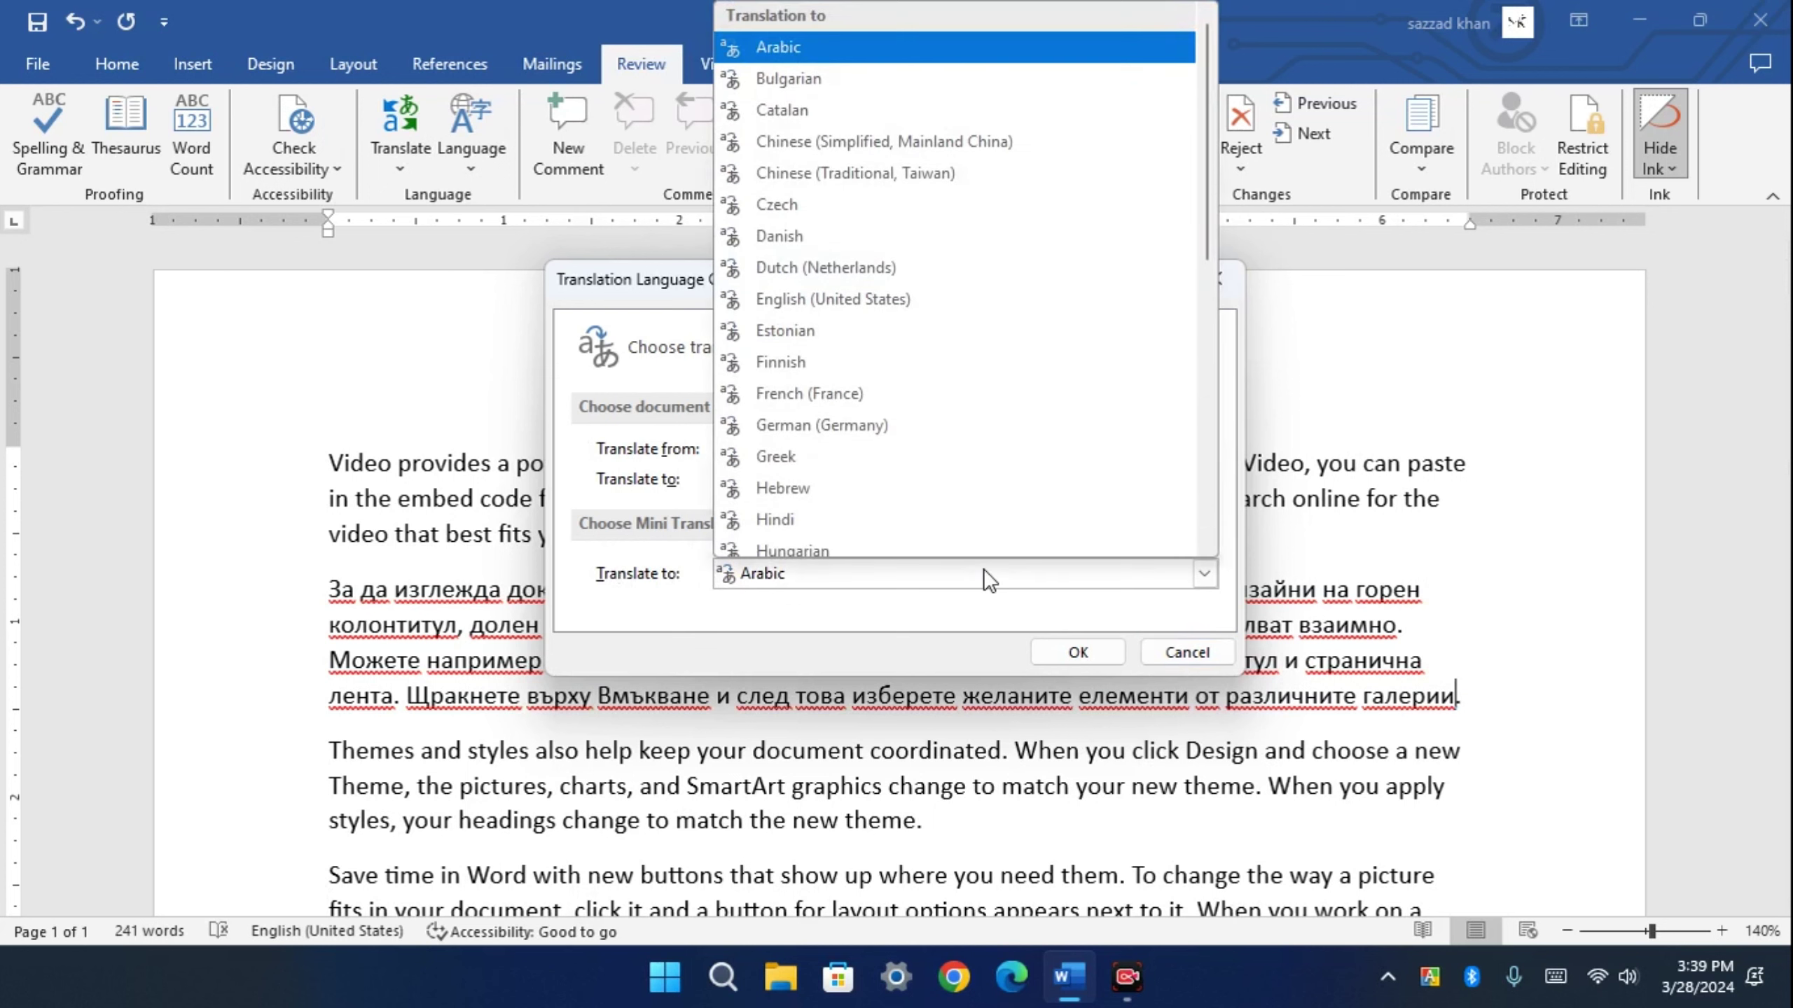
{"action": "scroll", "coordinate": [812, 522], "scroll_direction": "down", "scroll_amount": 6}
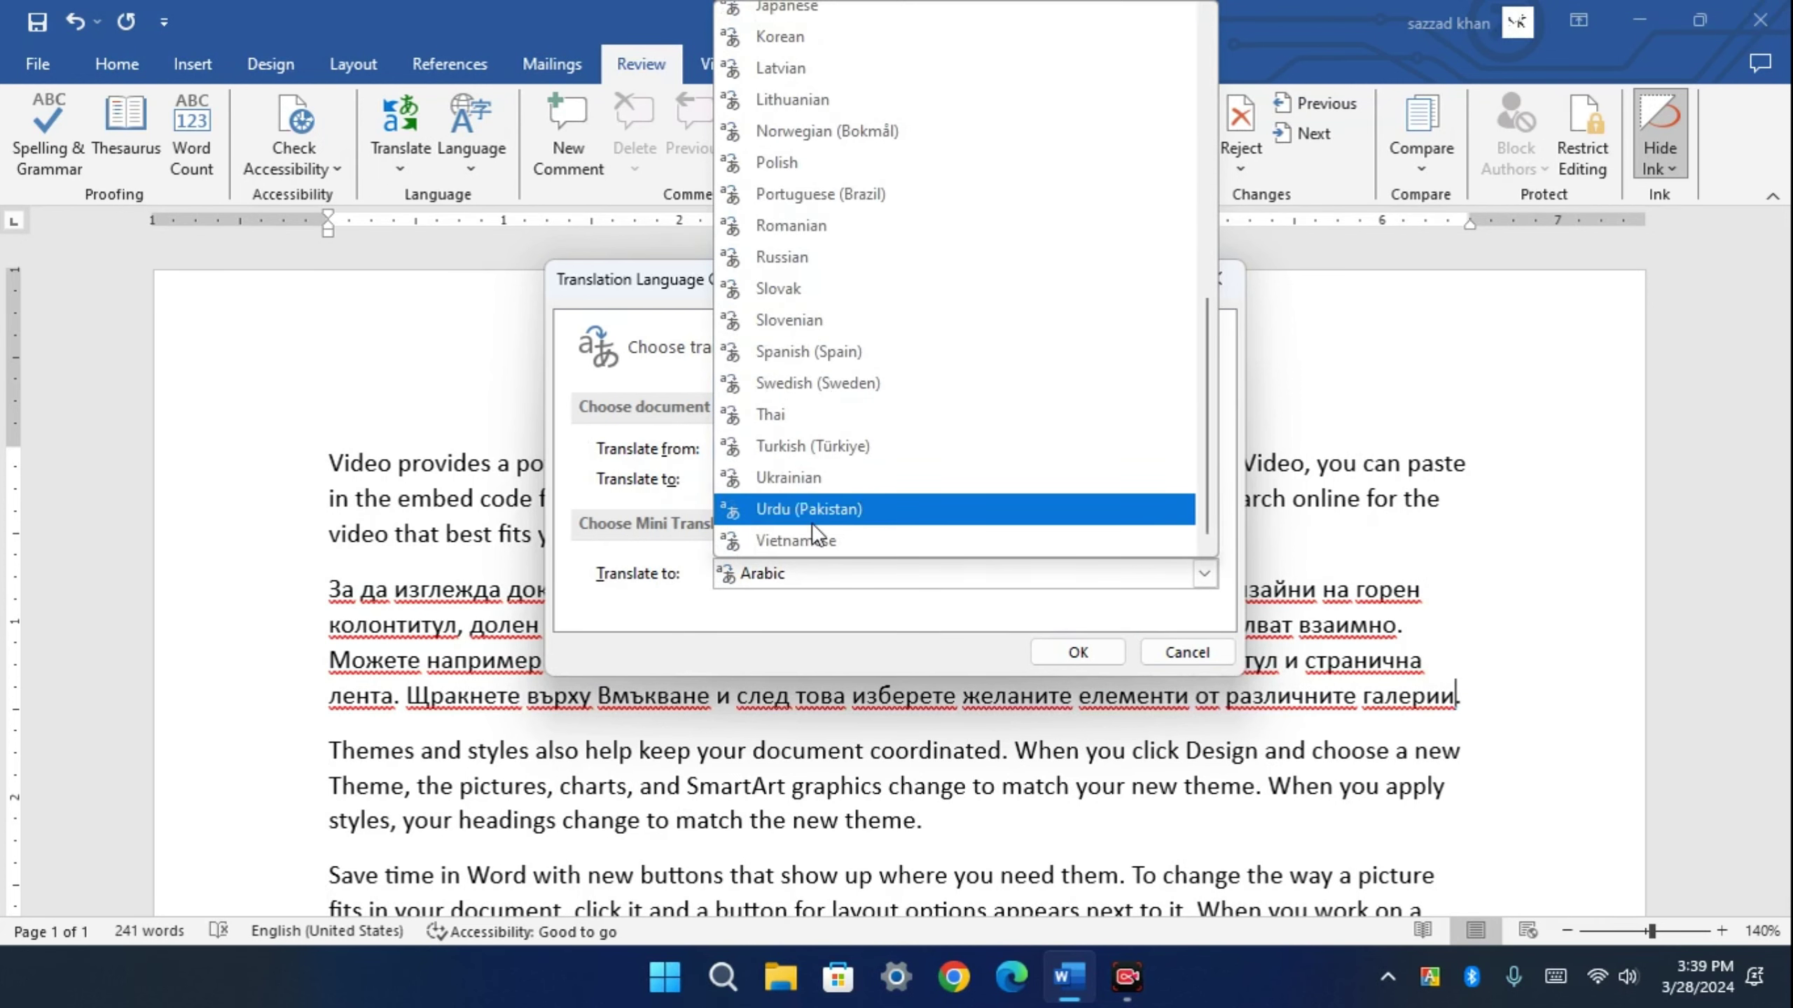
{"action": "left_click", "coordinate": [764, 520]}
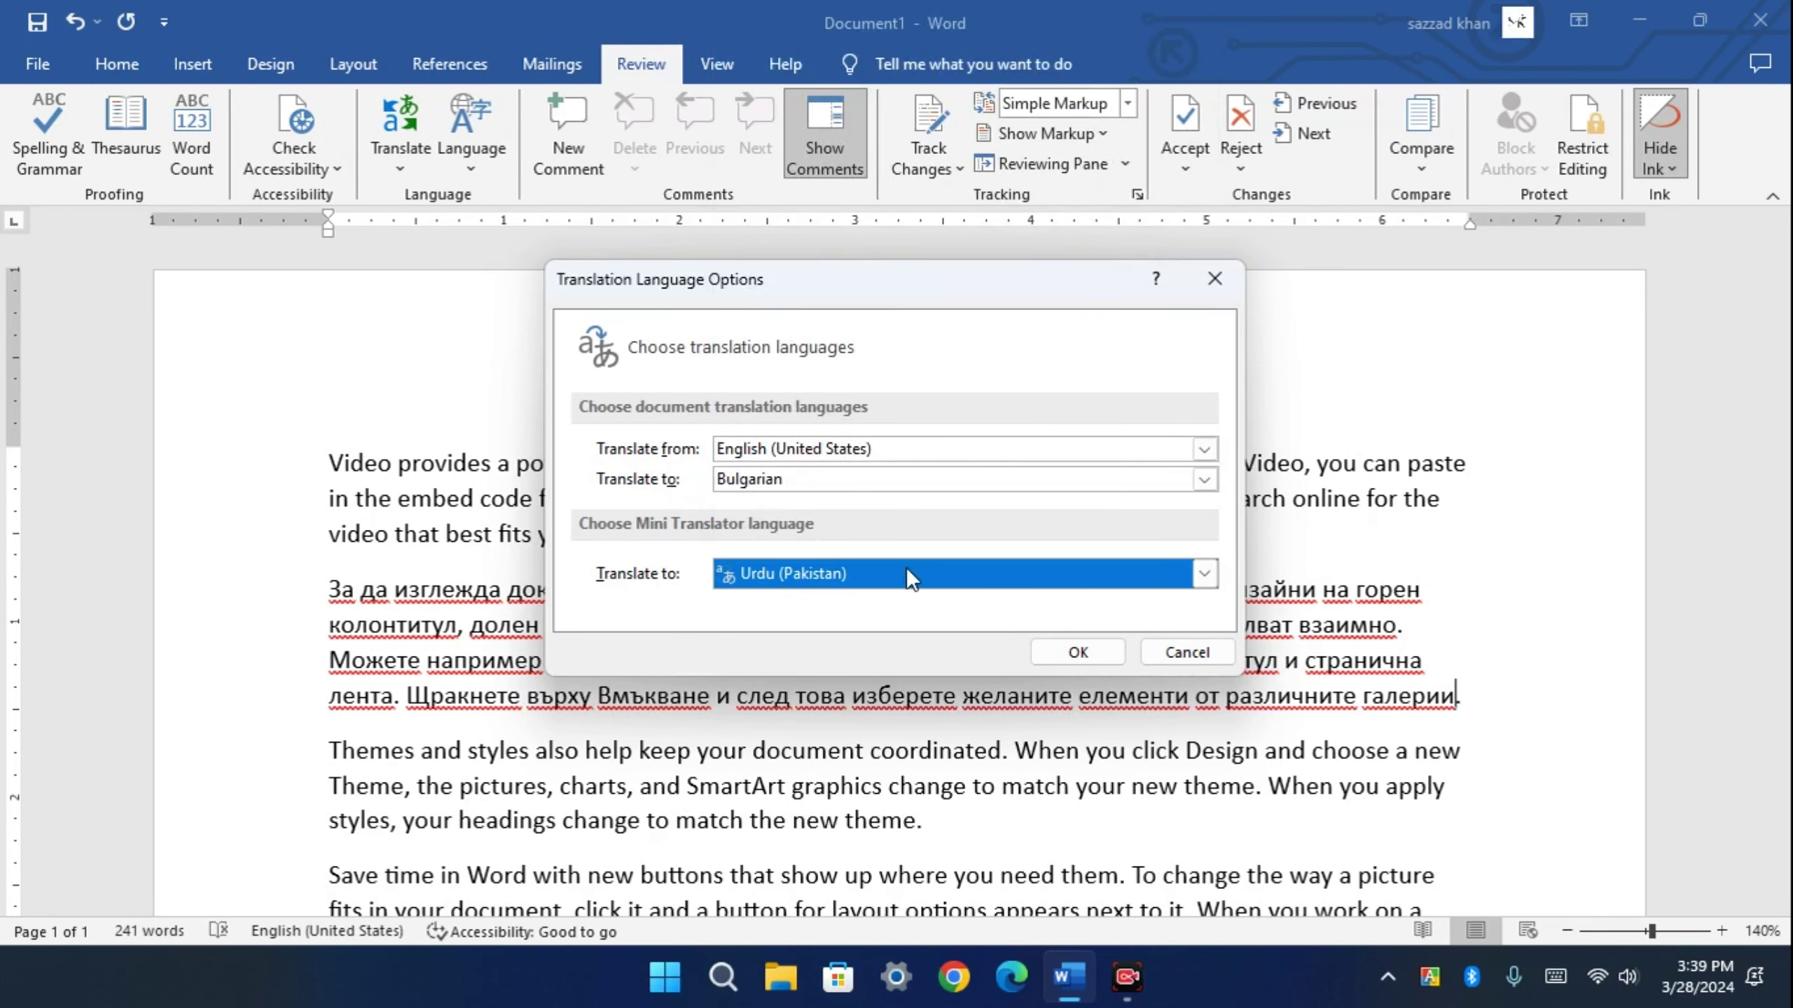
{"action": "left_click", "coordinate": [1091, 649]}
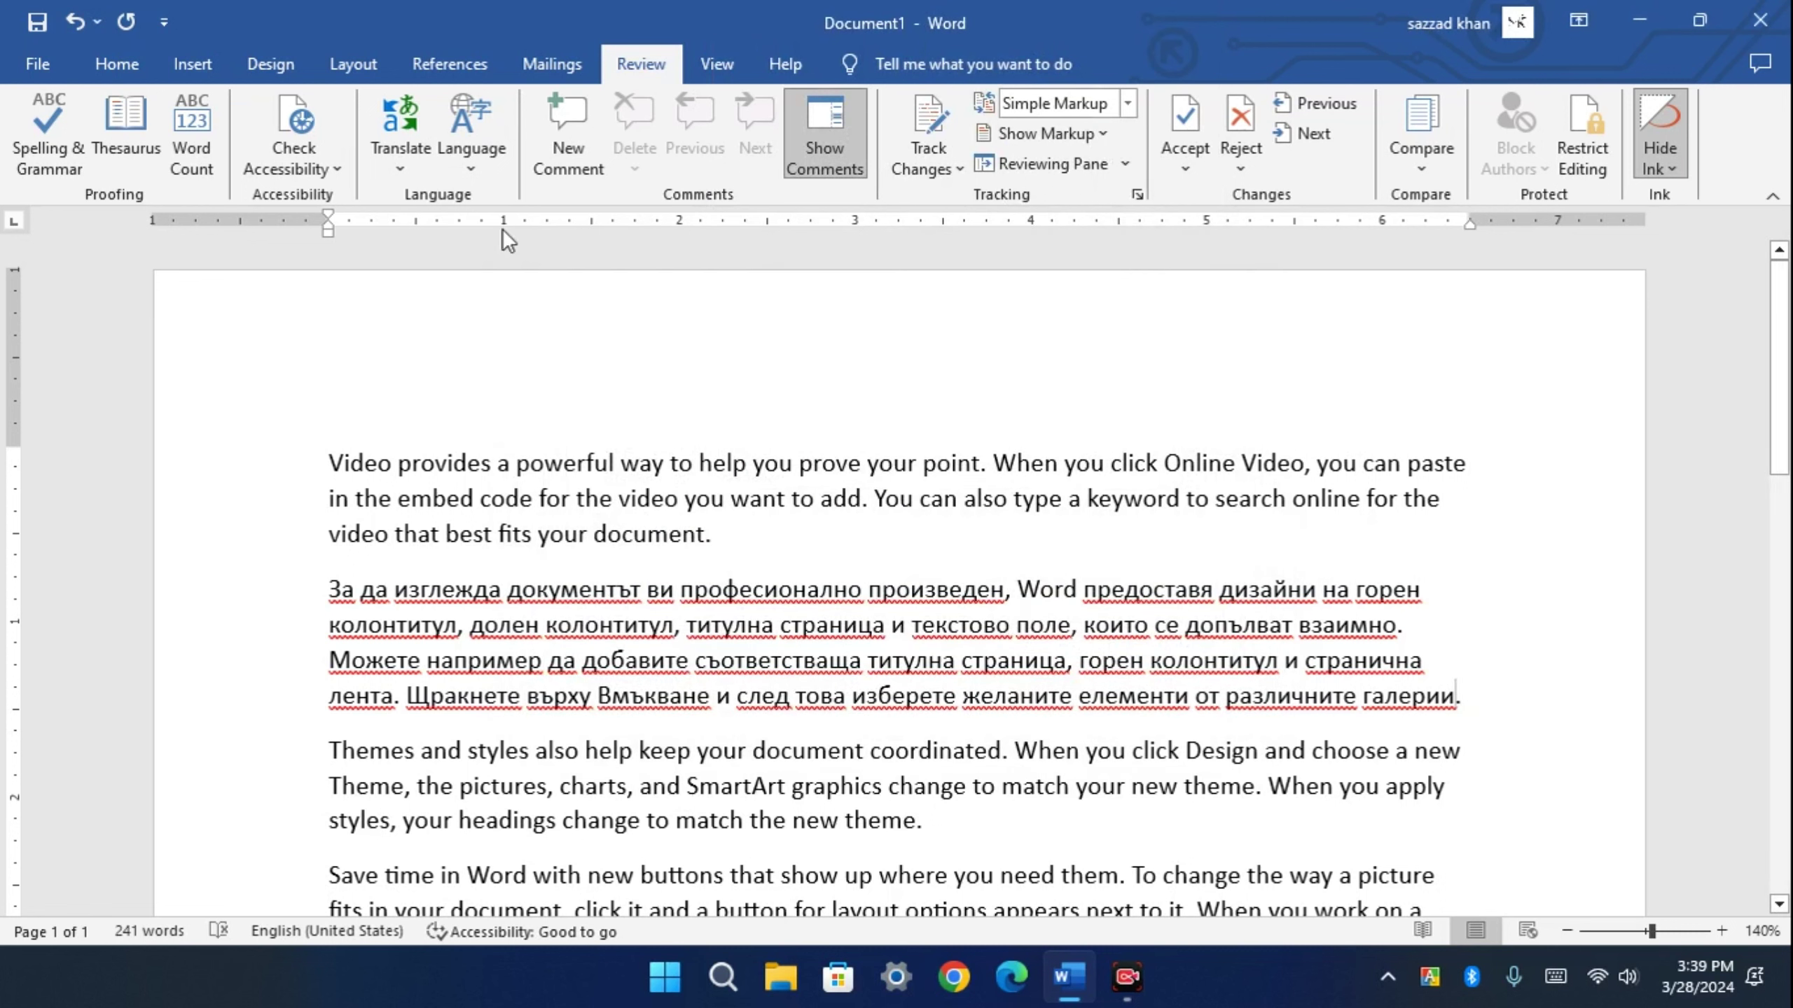
- Turn on the Mini Translator and agree to online translation
{"action": "left_click", "coordinate": [388, 172]}
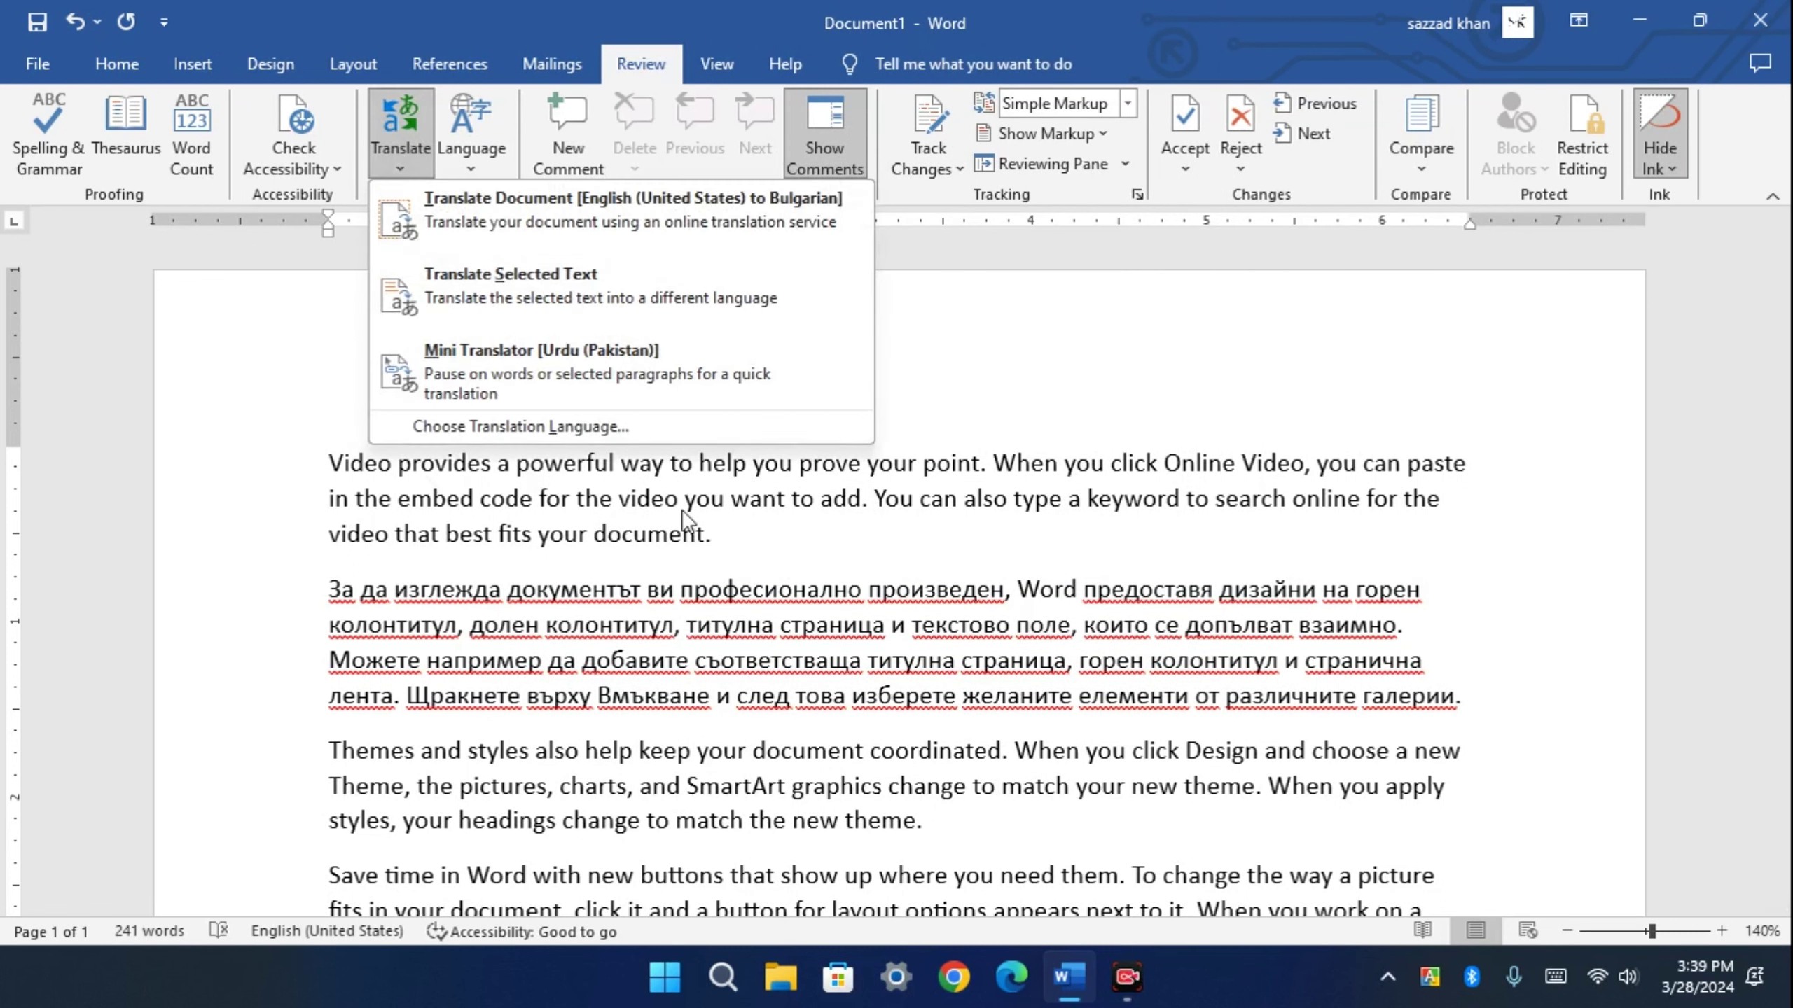
{"action": "left_click", "coordinate": [443, 362]}
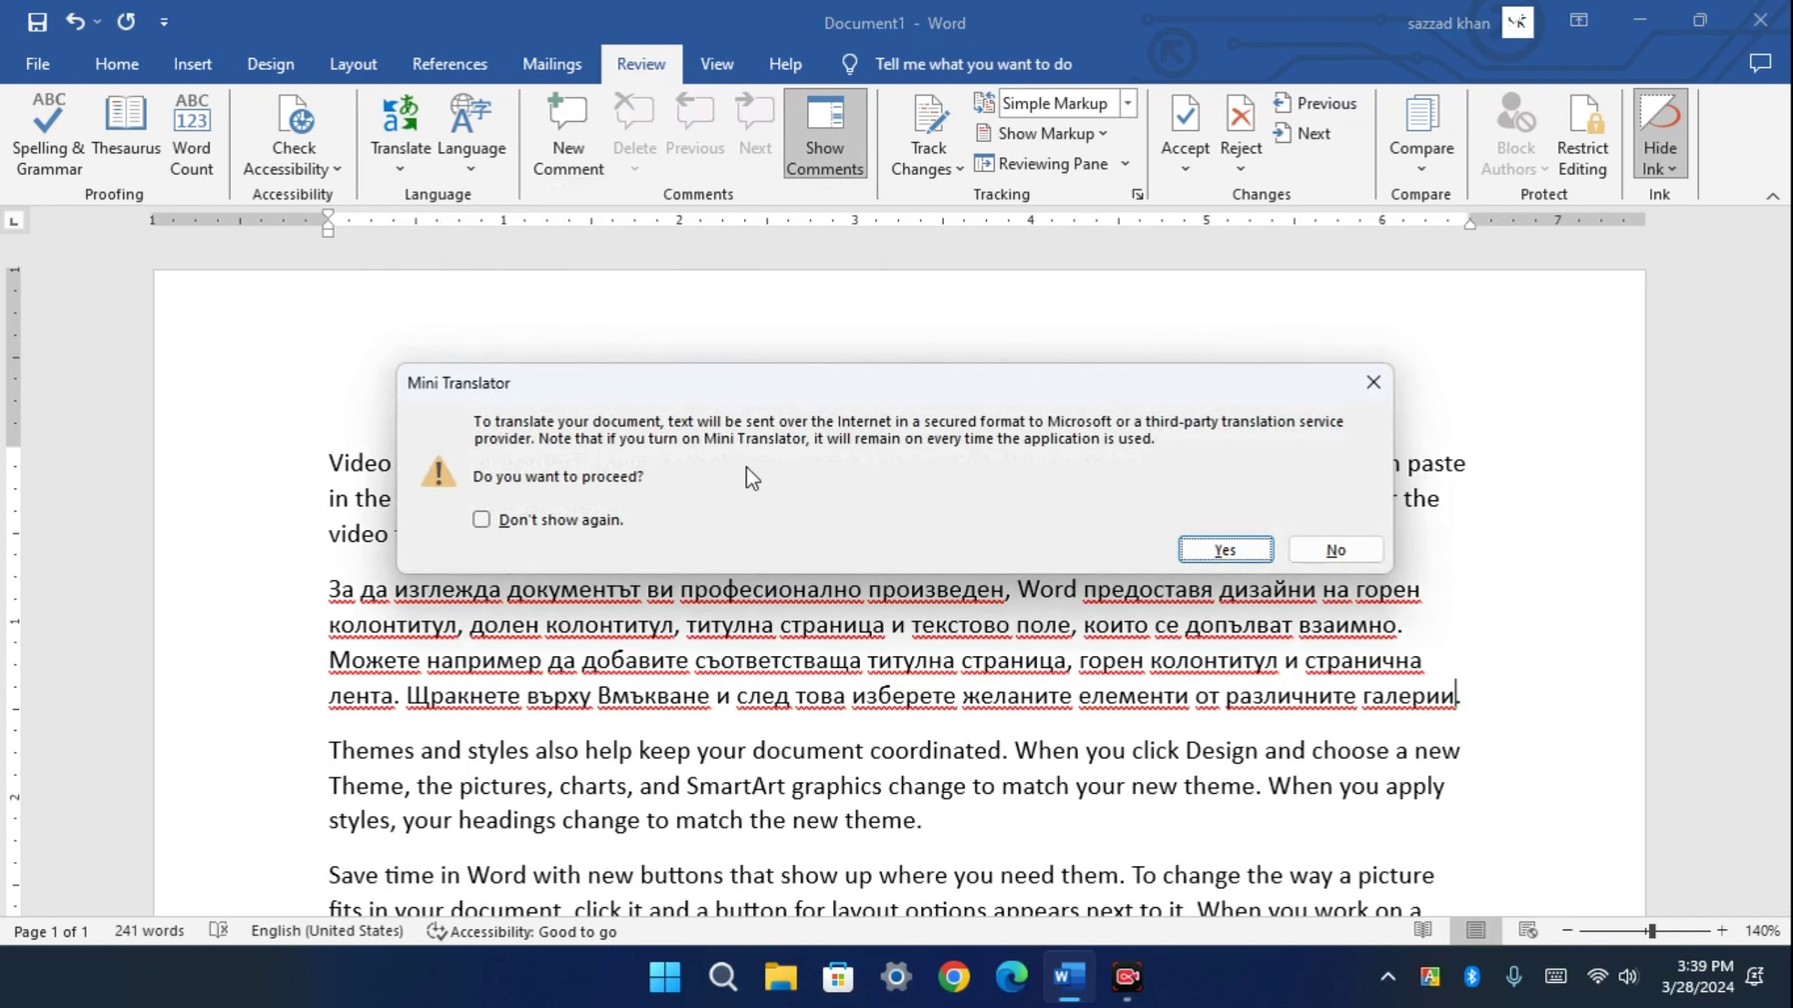
{"action": "left_click", "coordinate": [1216, 552]}
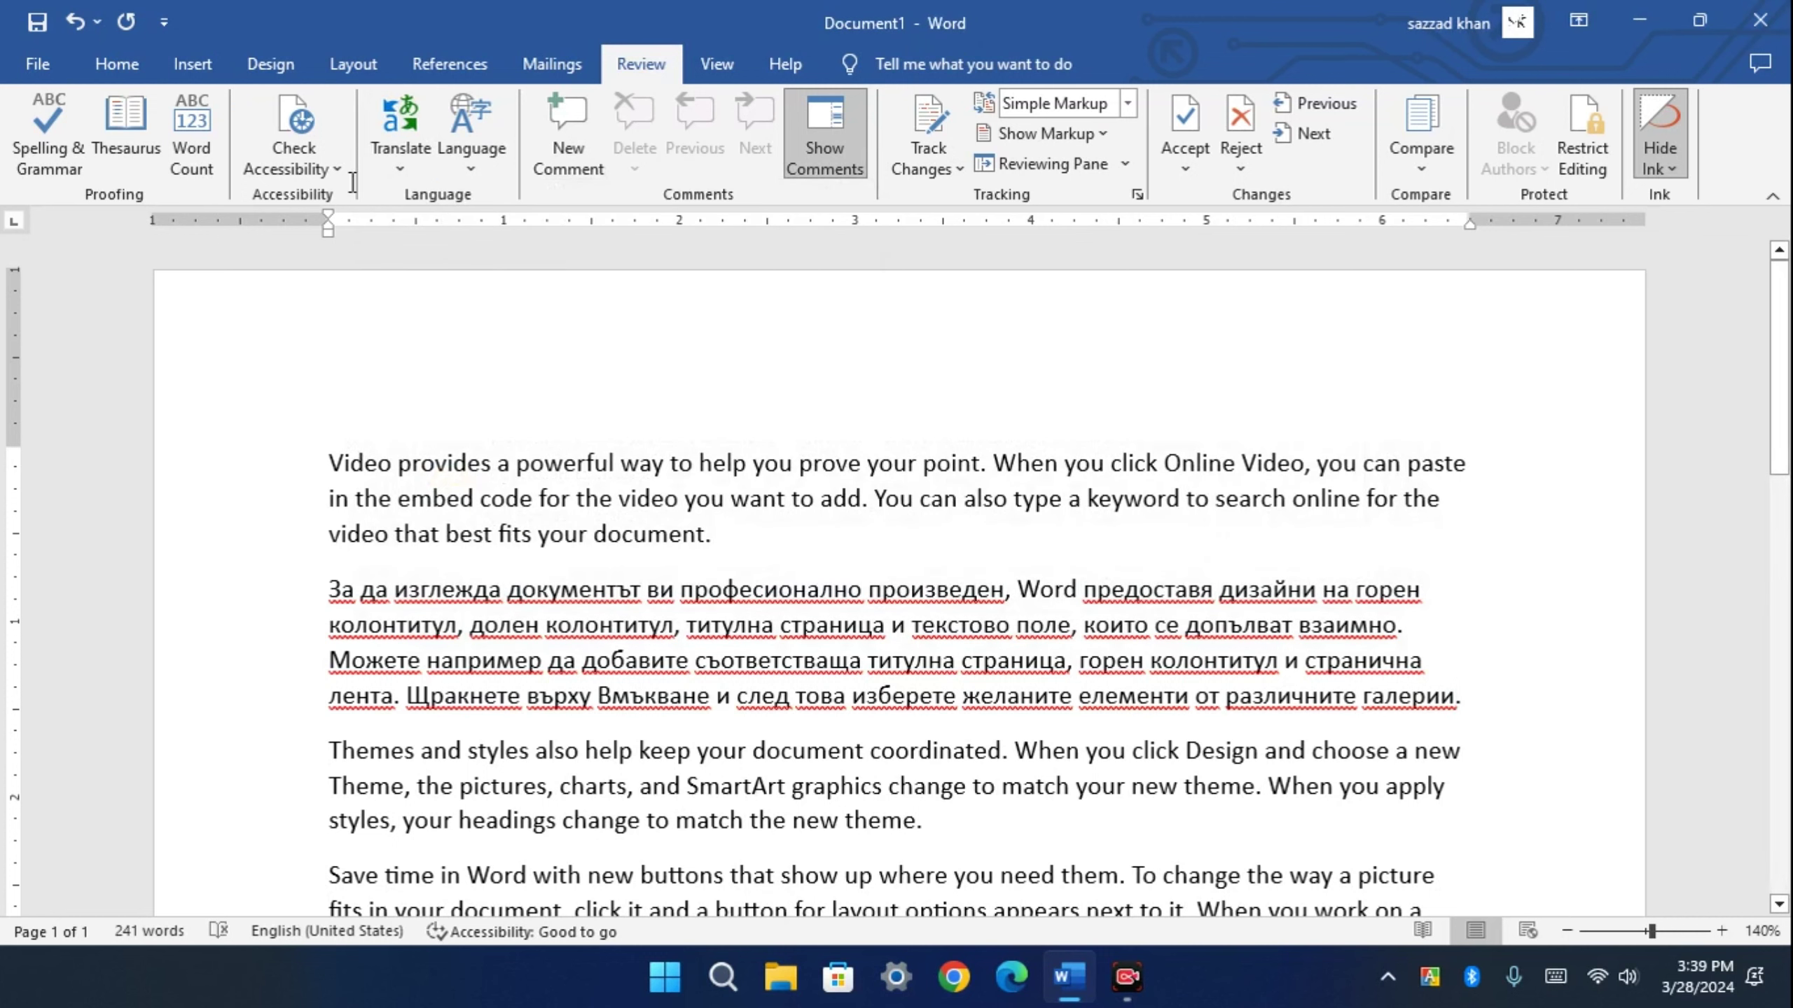
{"action": "left_click", "coordinate": [390, 175]}
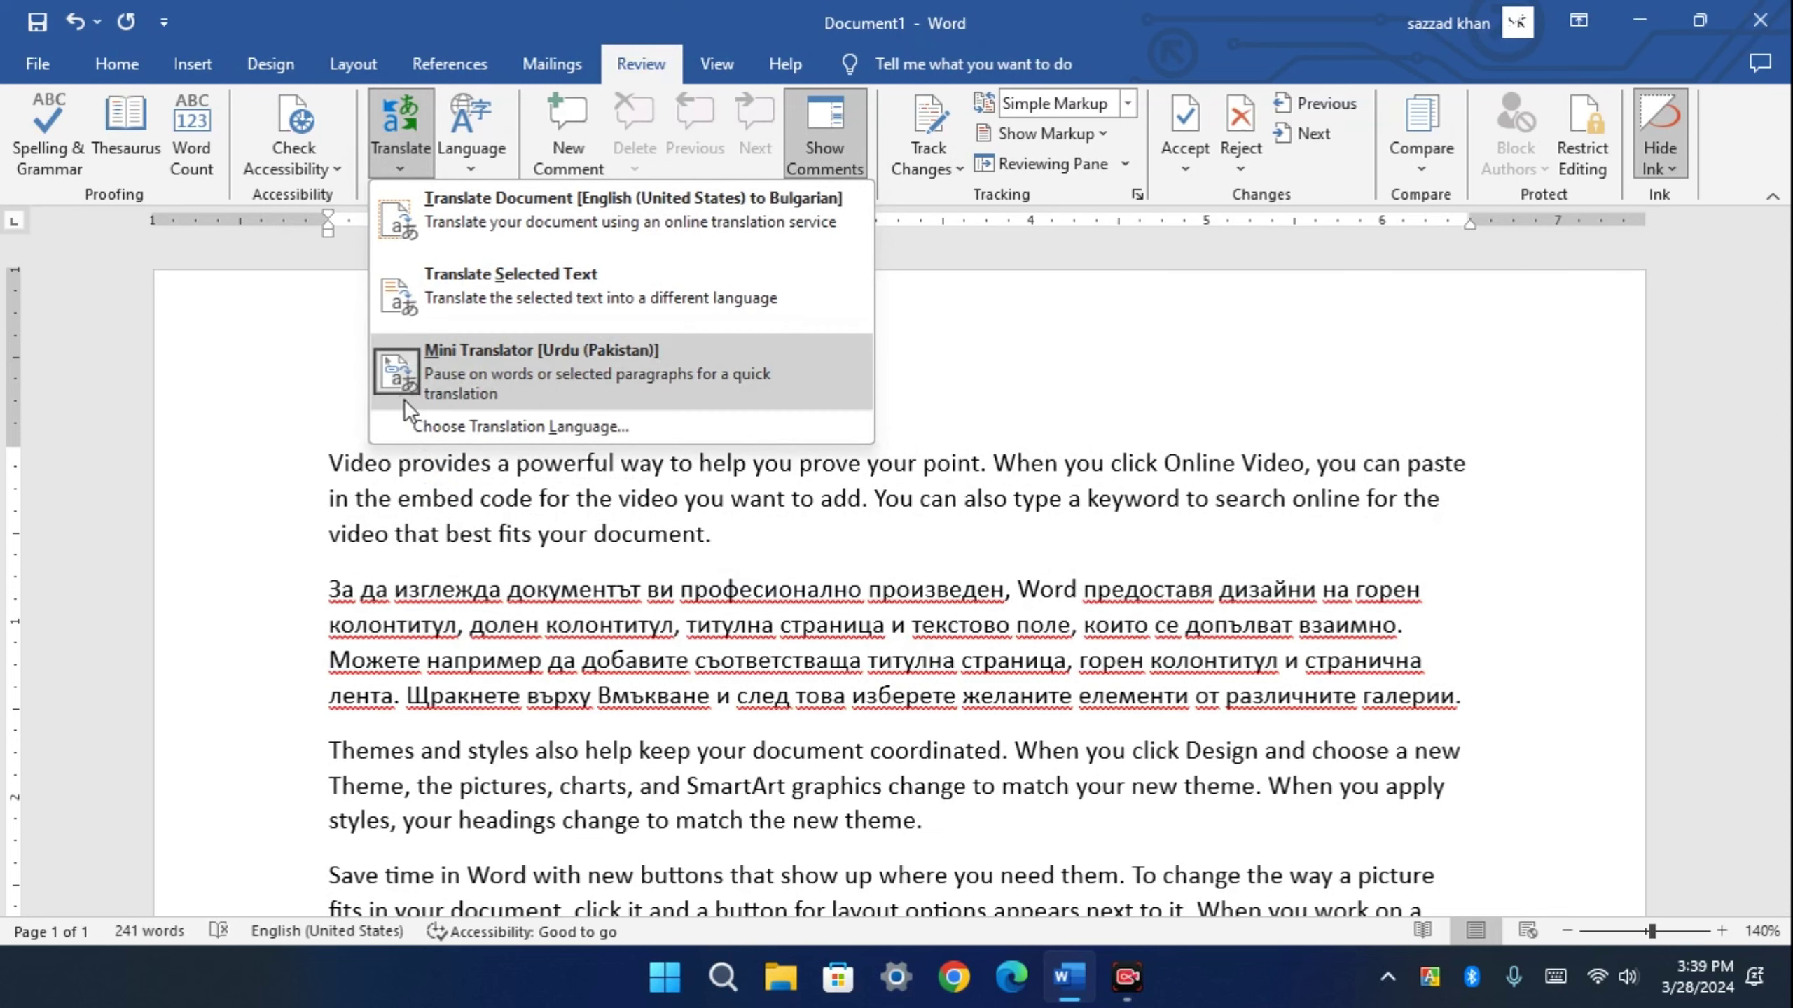
{"action": "left_click", "coordinate": [1002, 420]}
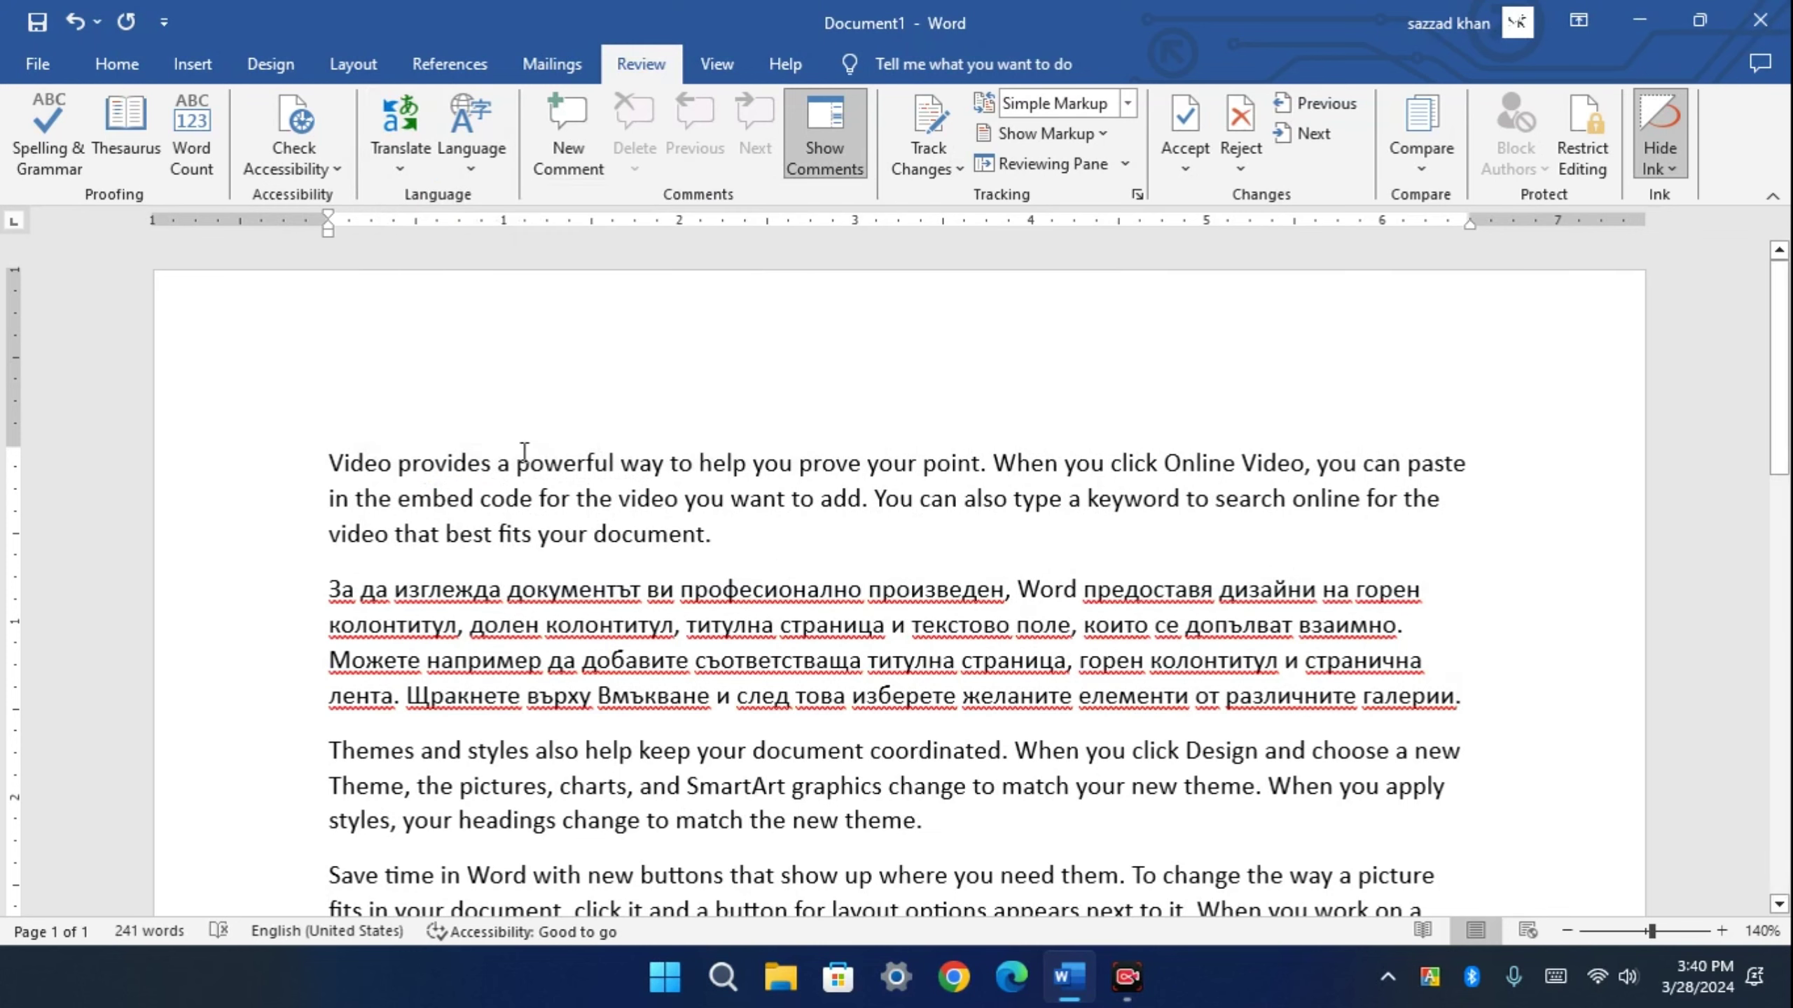
{"action": "scroll", "coordinate": [629, 543], "scroll_direction": "down", "scroll_amount": 4}
- Select the whole Bulgarian second paragraph and expand its Mini Translator lookup into the Research pane
{"action": "scroll", "coordinate": [771, 608], "scroll_direction": "up", "scroll_amount": 4}
{"action": "left_click", "coordinate": [332, 590]}
{"action": "left_click", "coordinate": [427, 621], "text": "shift"}
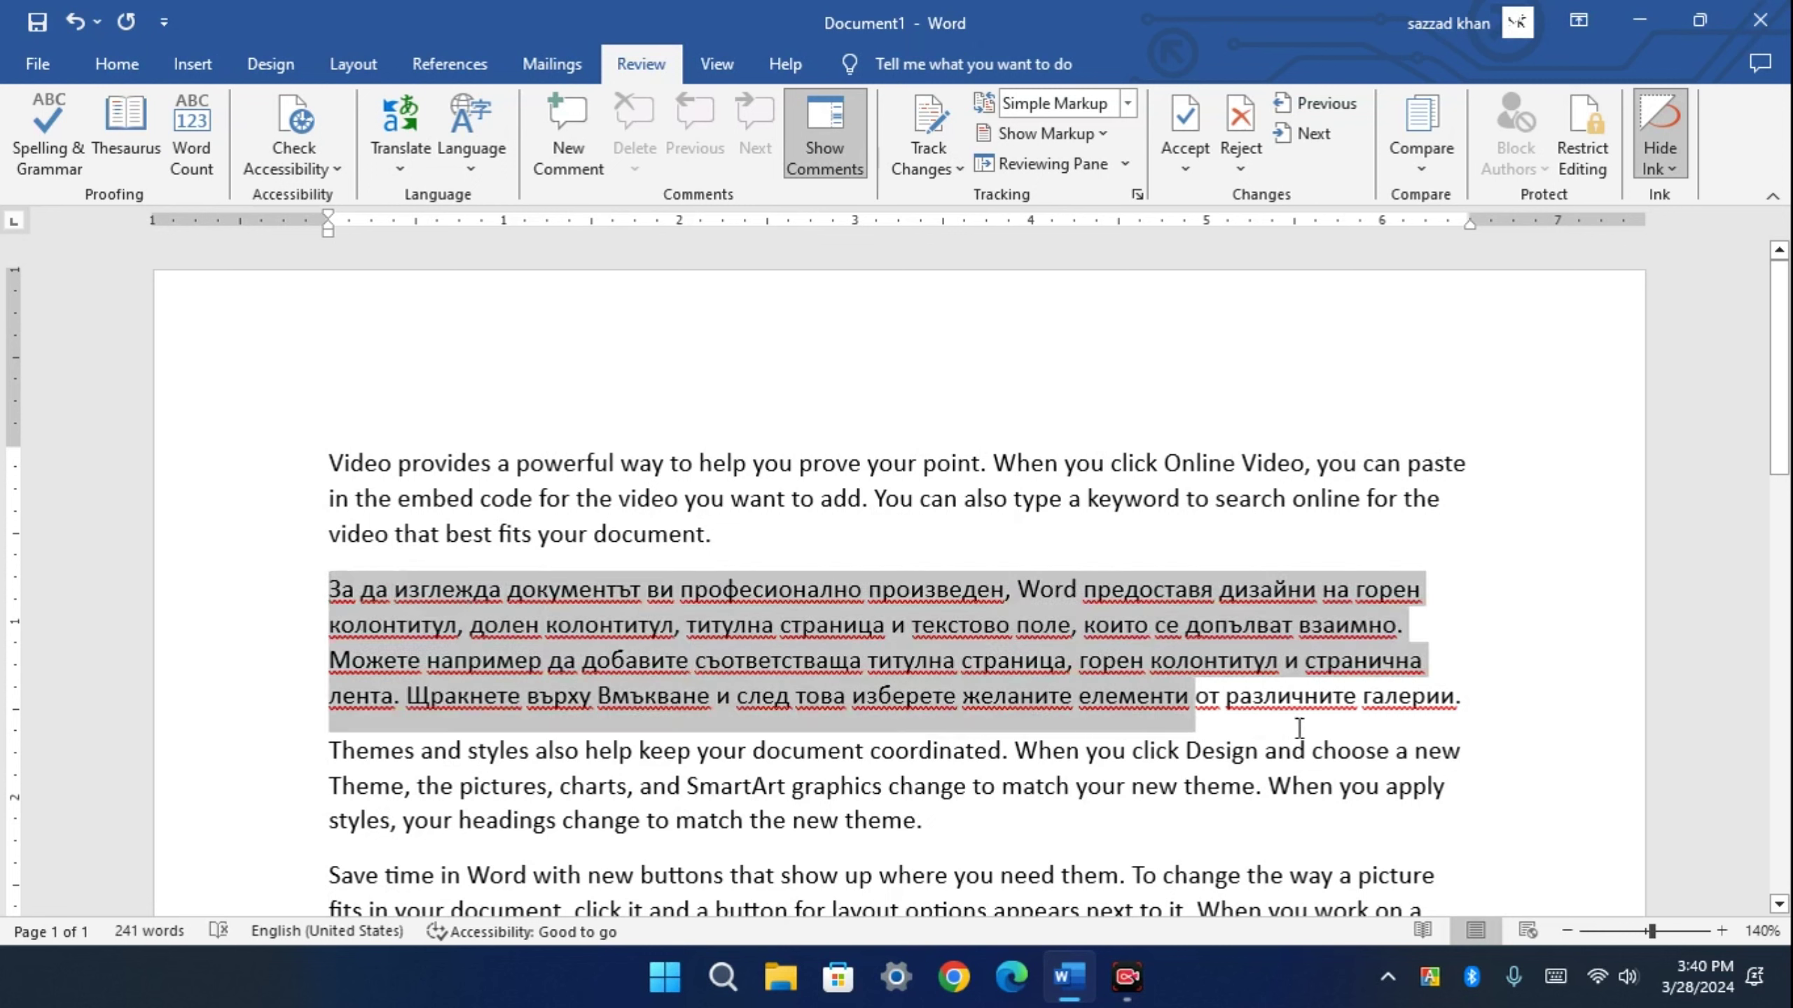
{"action": "left_click_drag", "start_coordinate": [451, 579], "coordinate": [1474, 717]}
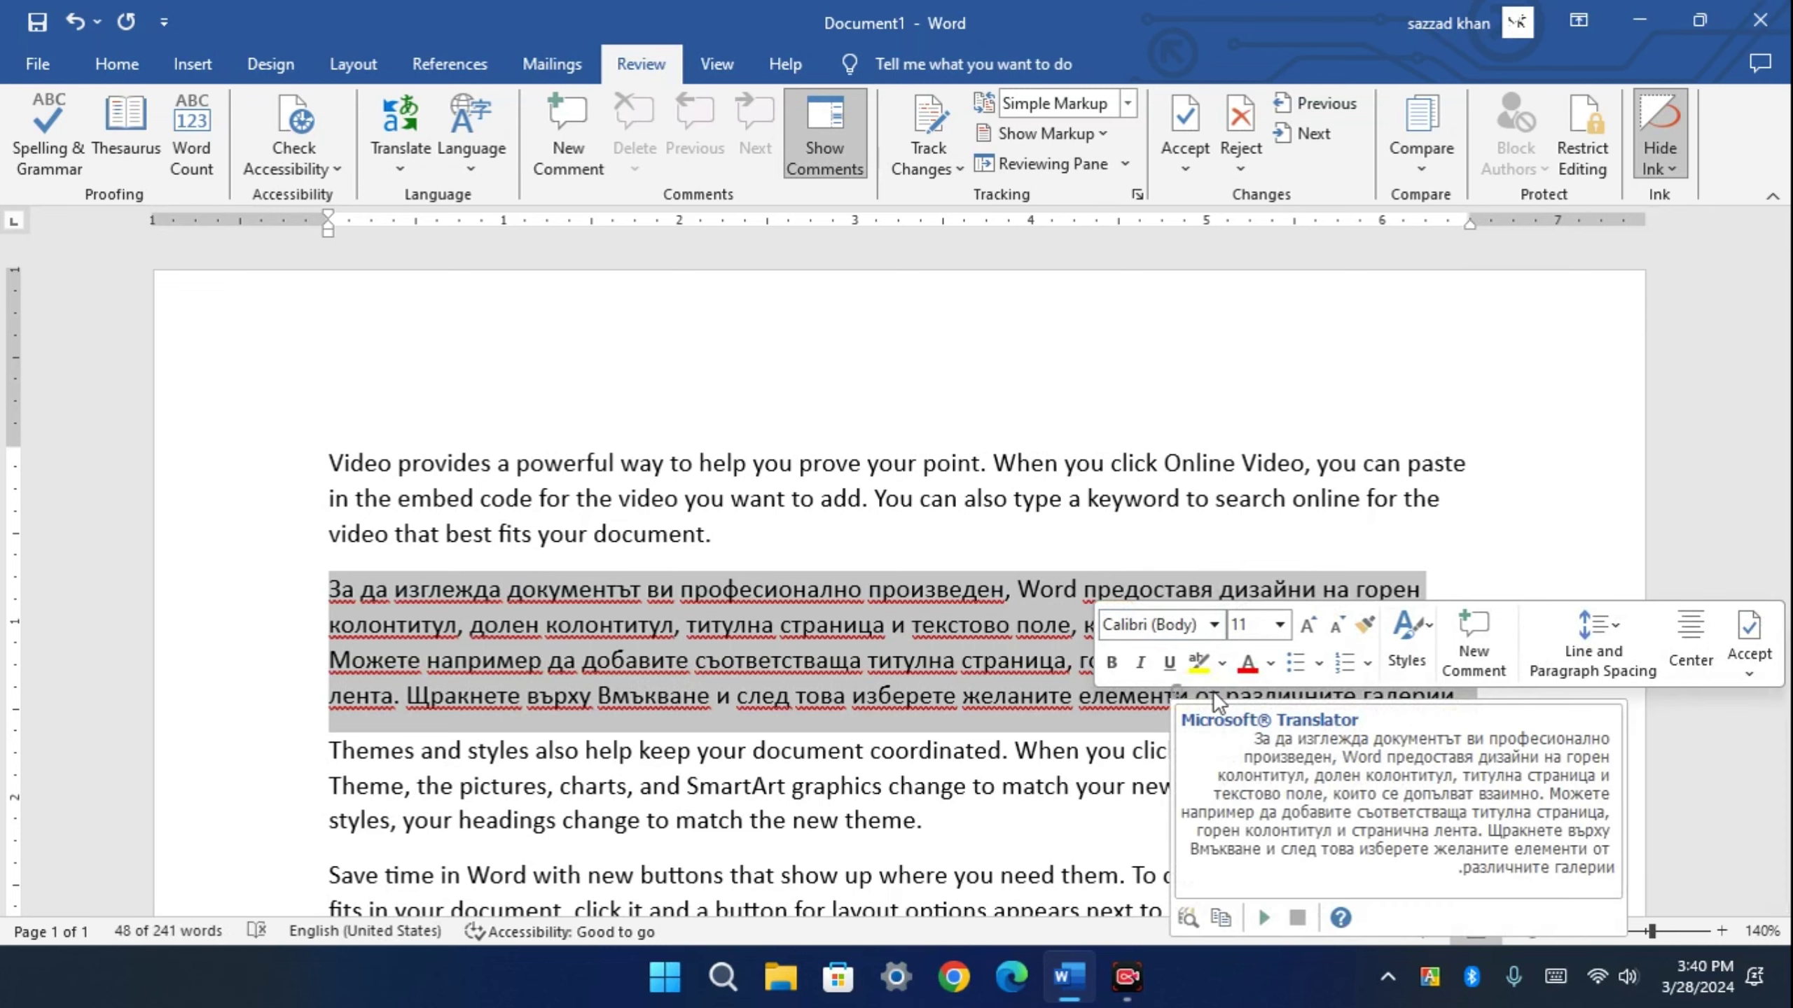
{"action": "mouse_move", "coordinate": [924, 658]}
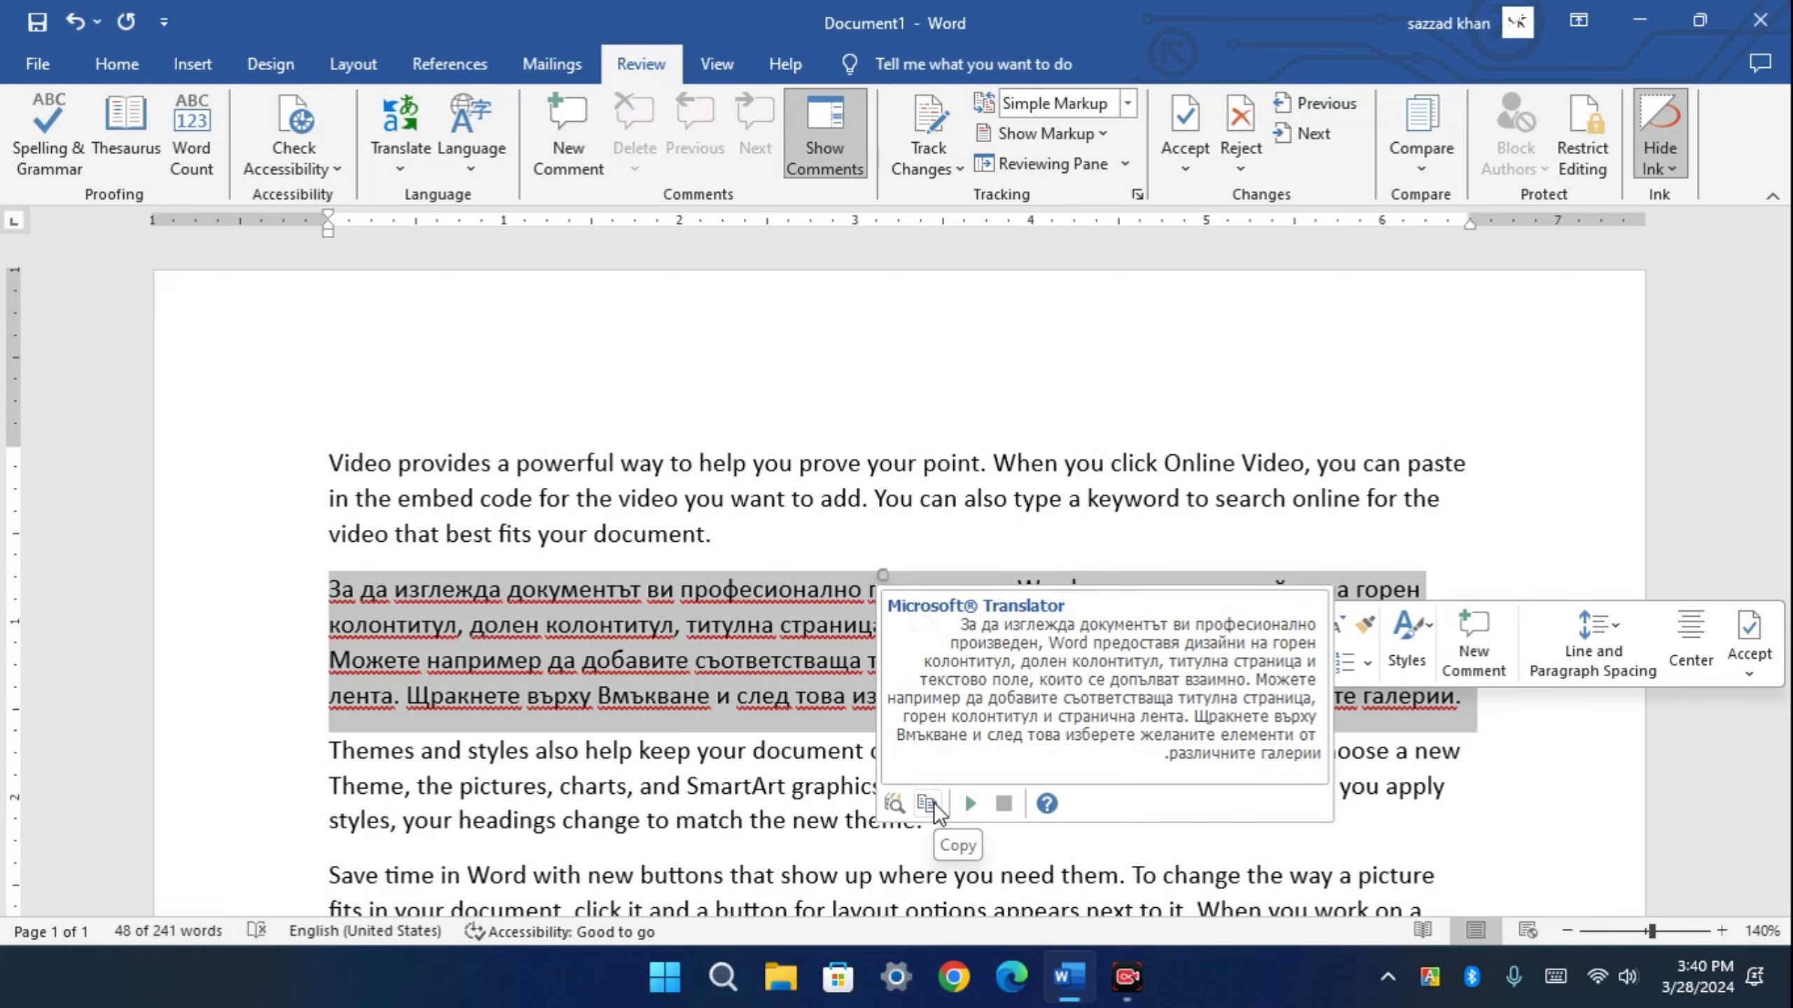
{"action": "left_click", "coordinate": [894, 803]}
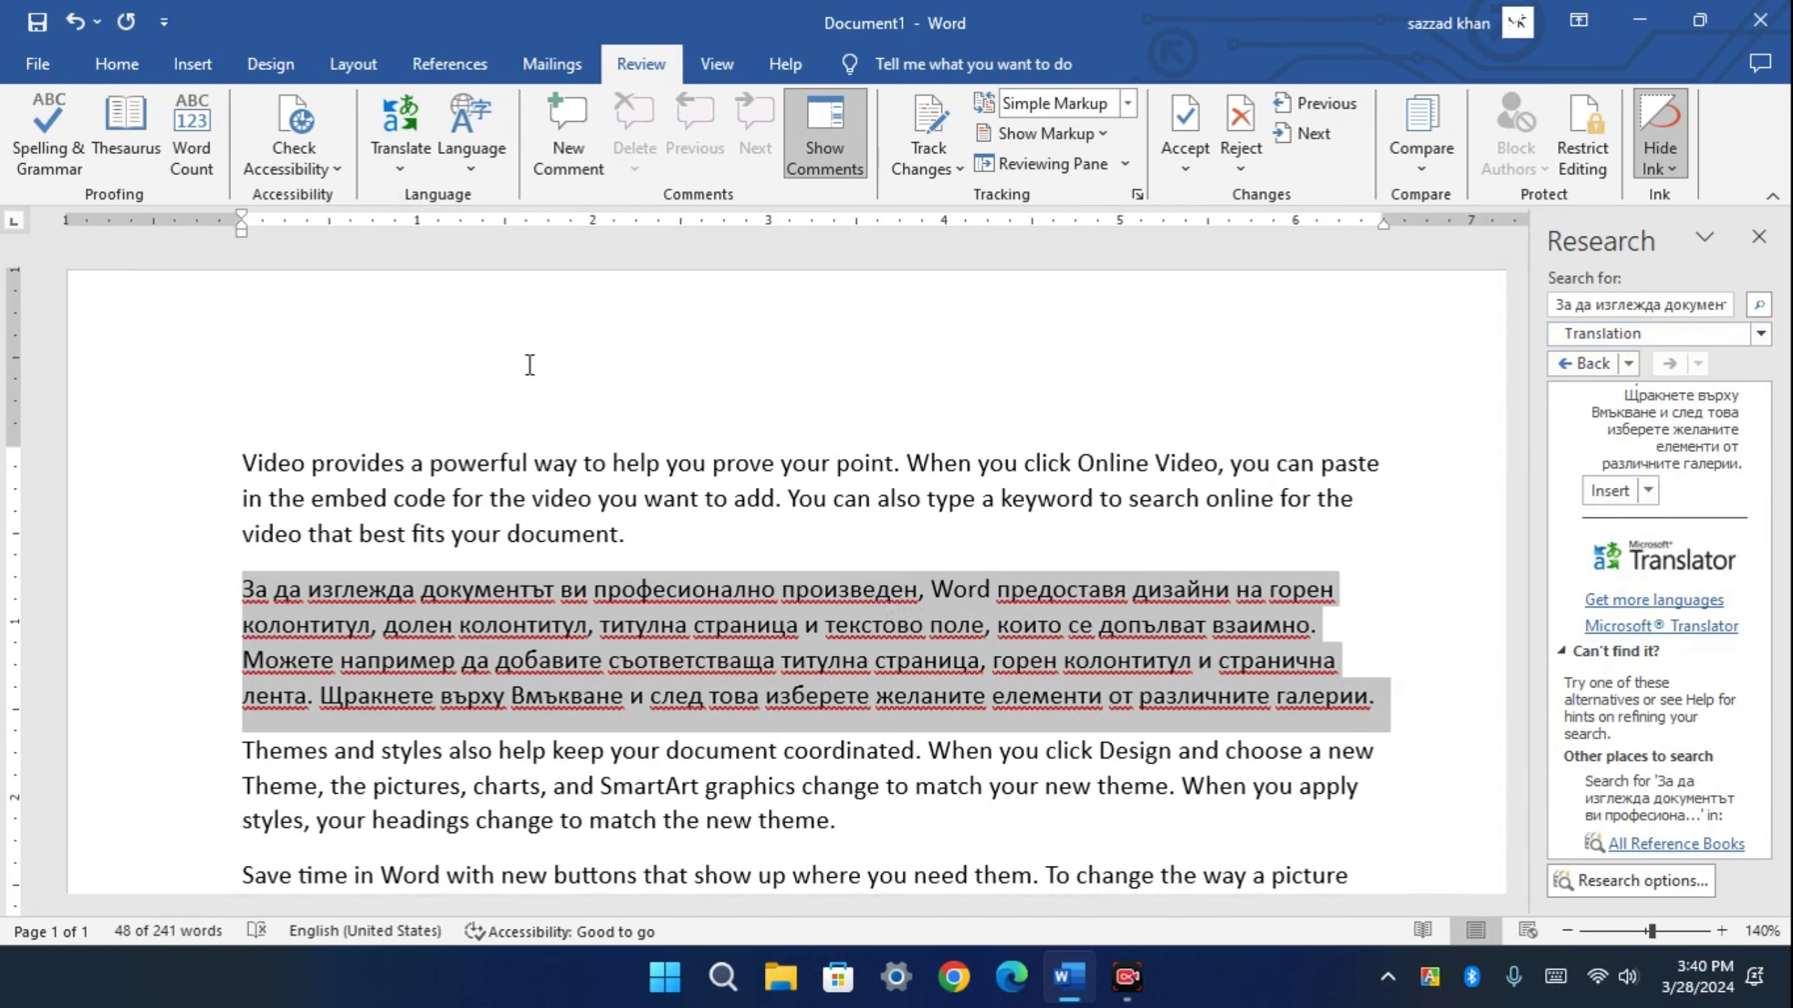
{"action": "left_click", "coordinate": [549, 466]}
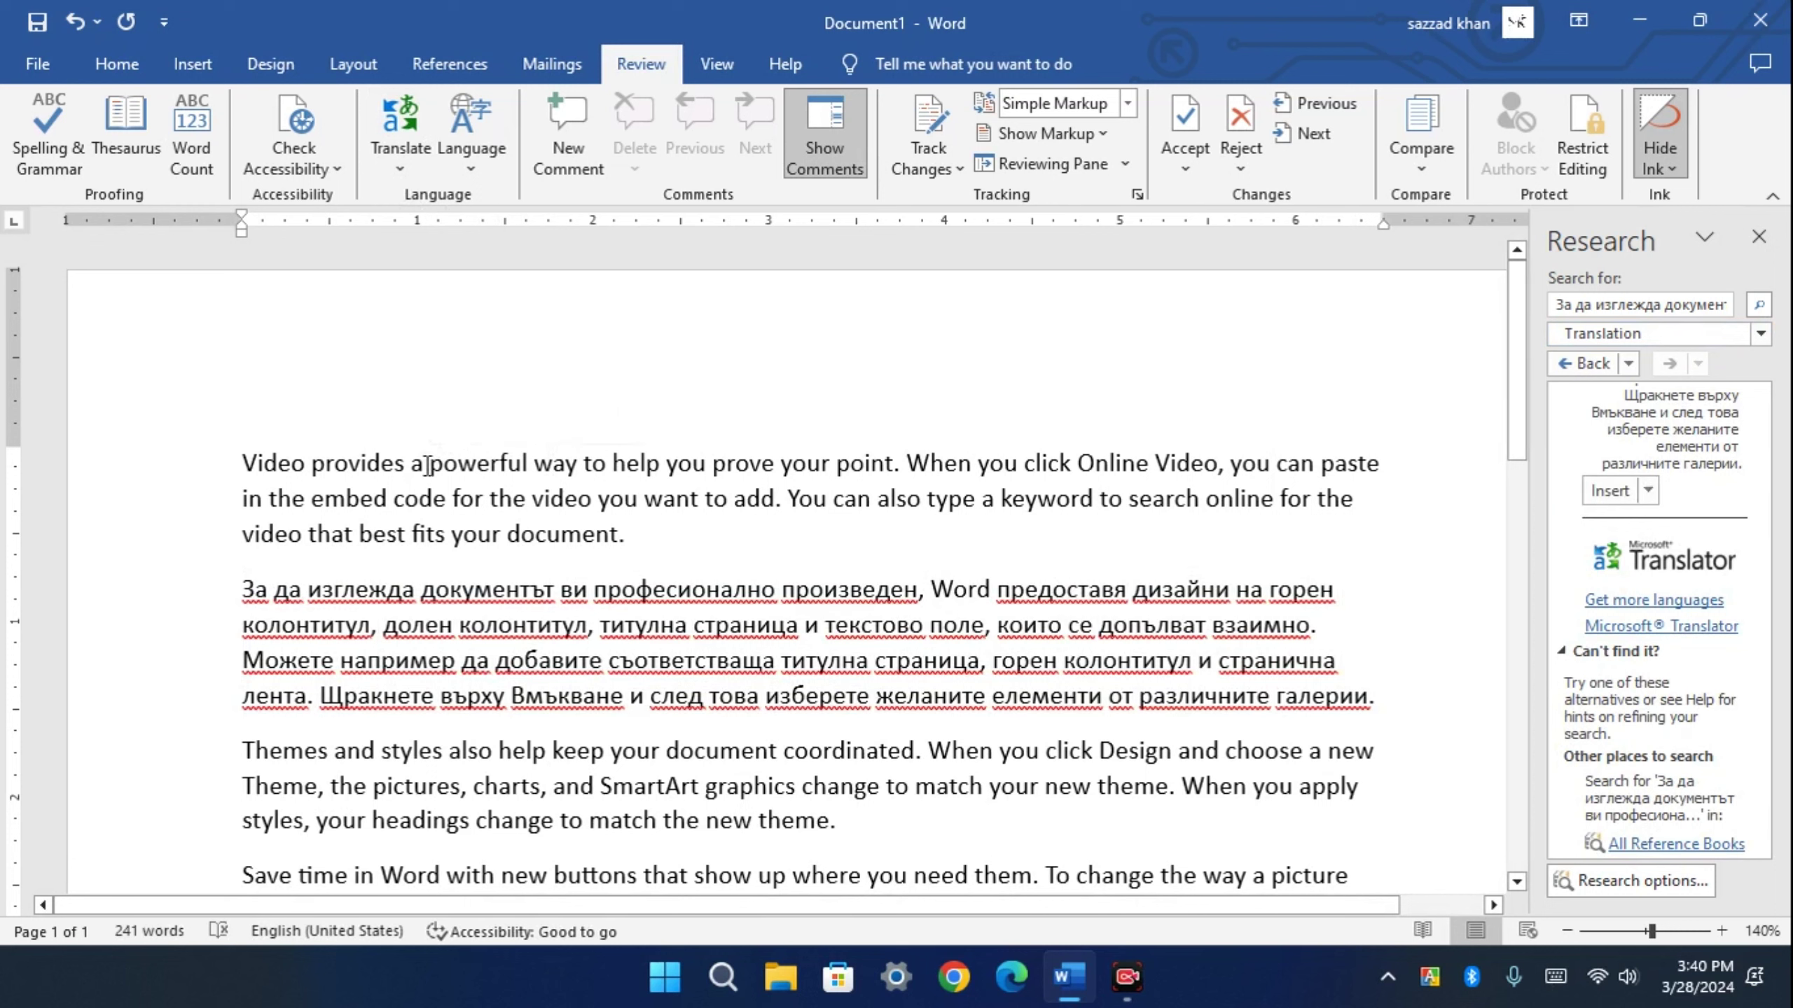
- Look up 'powerful' in the Research pane and insert the Urdu translation طاقتور in its place
{"action": "left_click_drag", "start_coordinate": [428, 466], "coordinate": [531, 469]}
{"action": "left_click", "coordinate": [459, 498]}
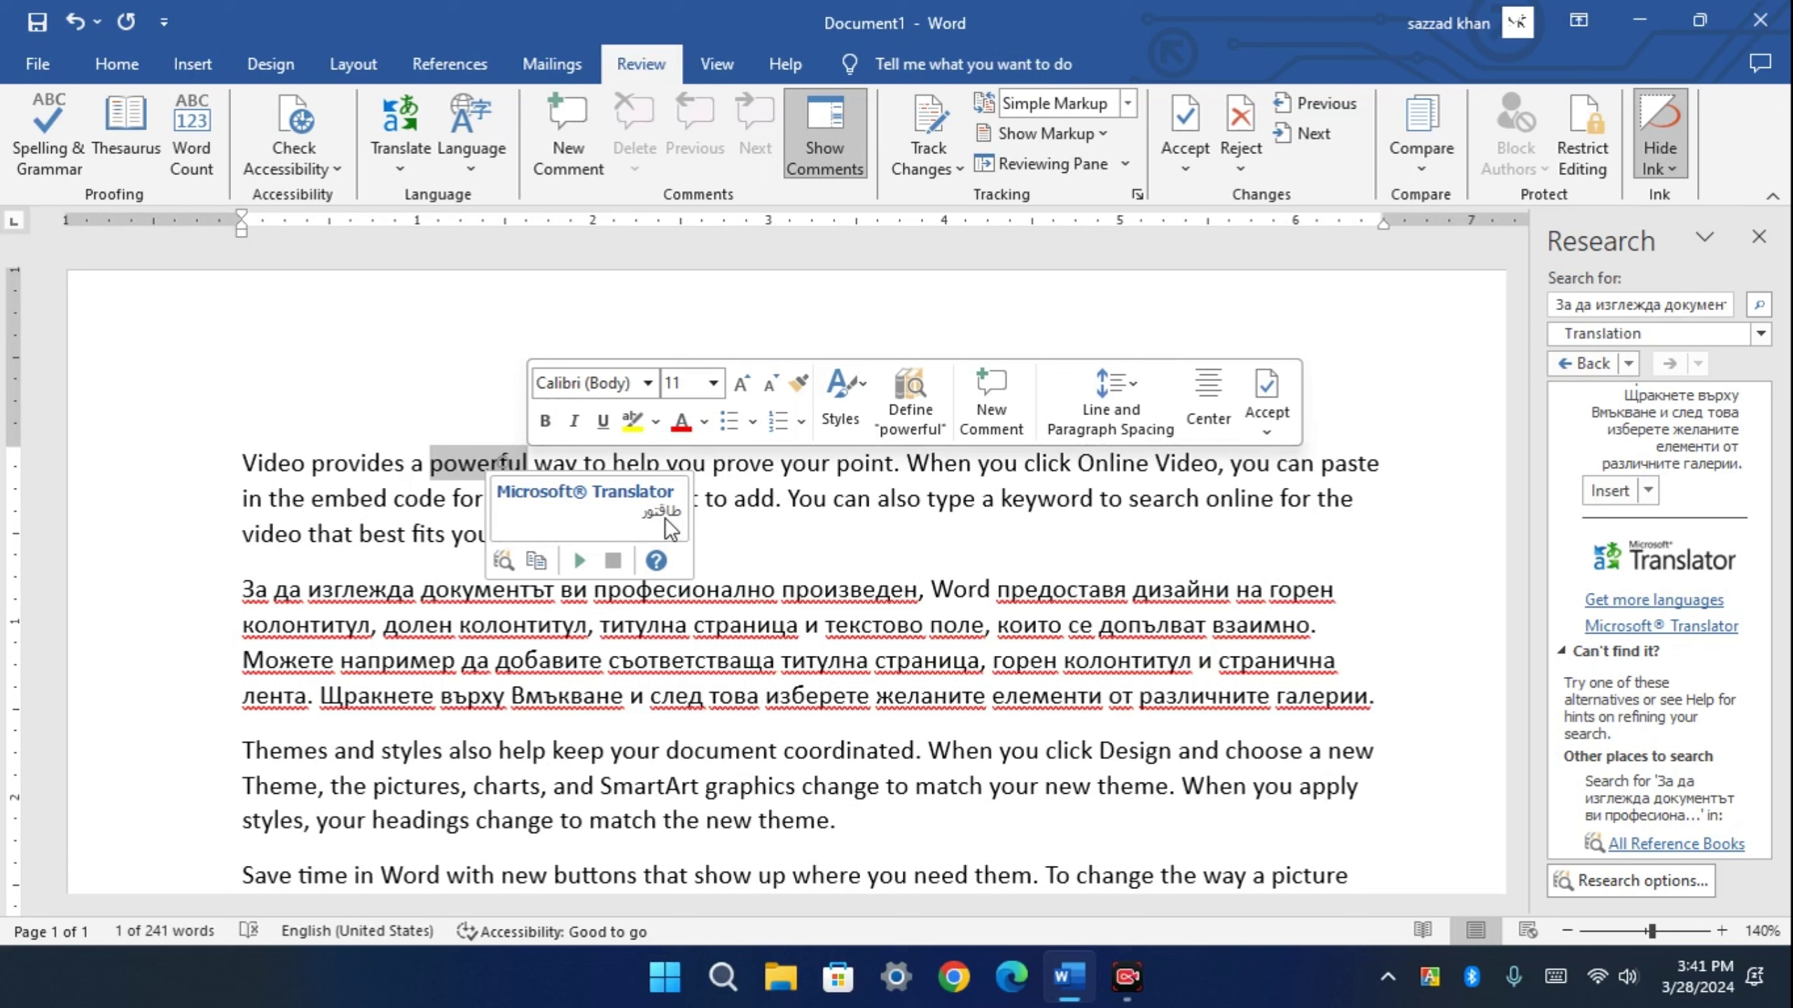
{"action": "left_click", "coordinate": [510, 563]}
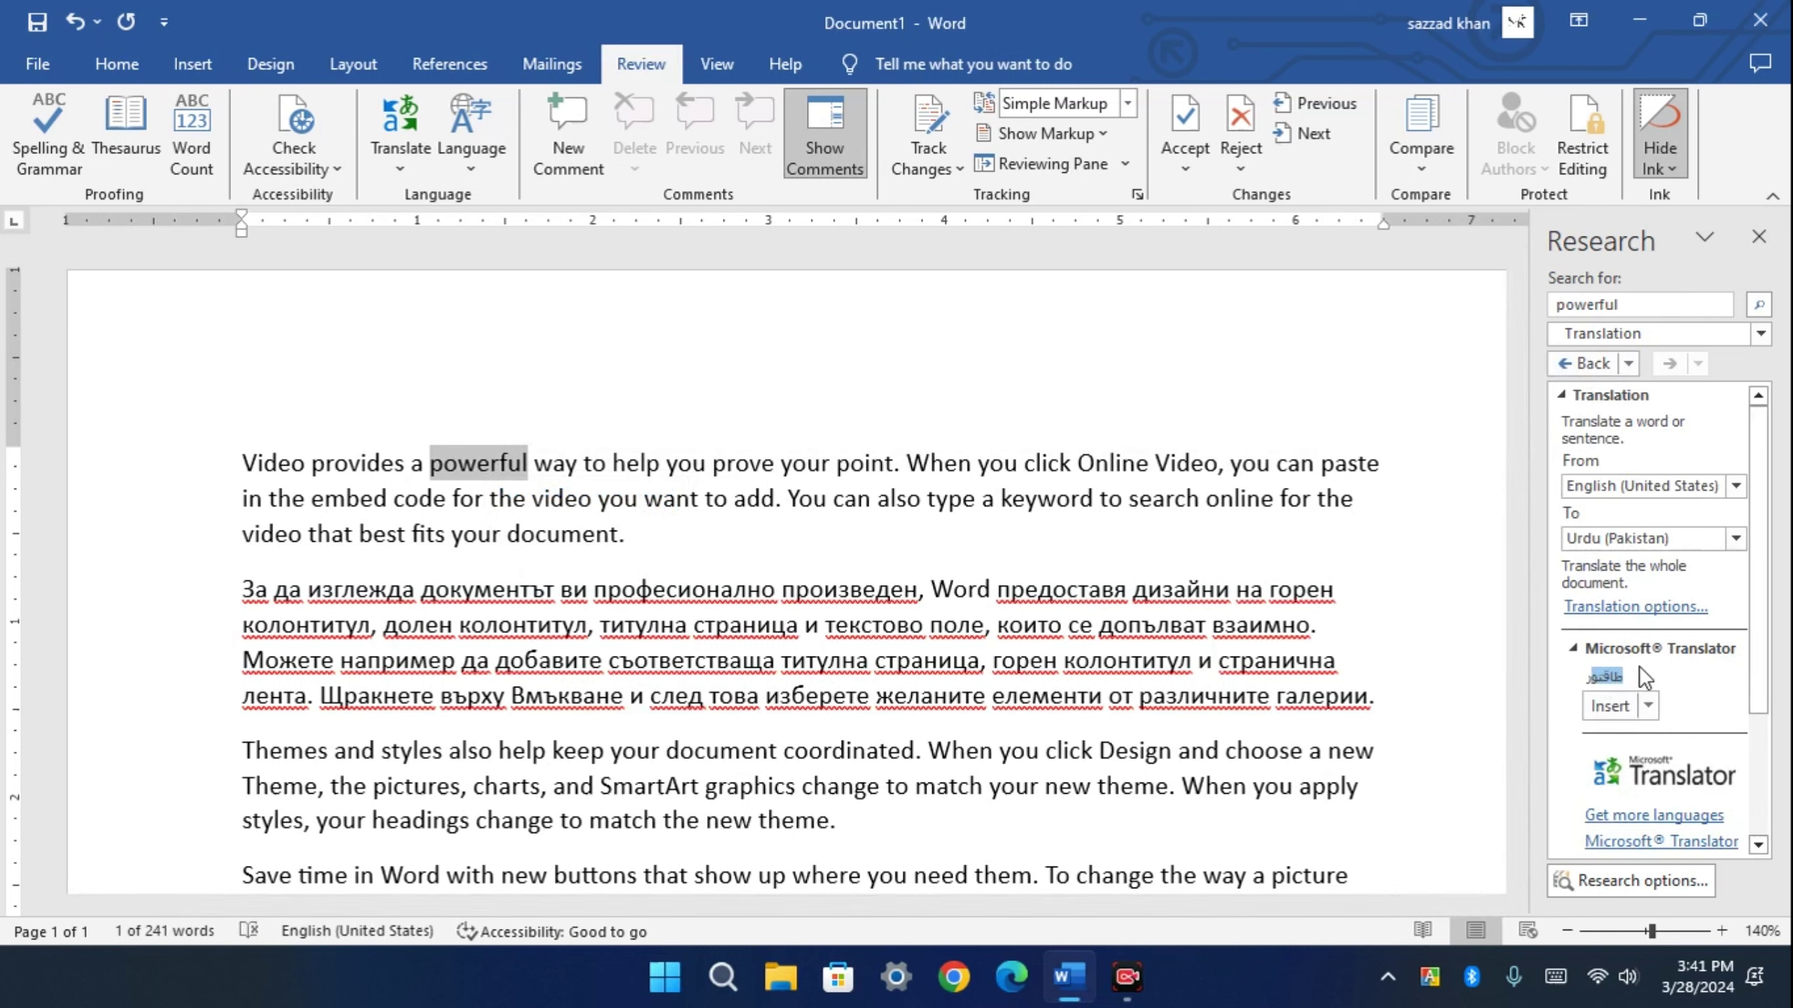
{"action": "left_click", "coordinate": [1646, 705]}
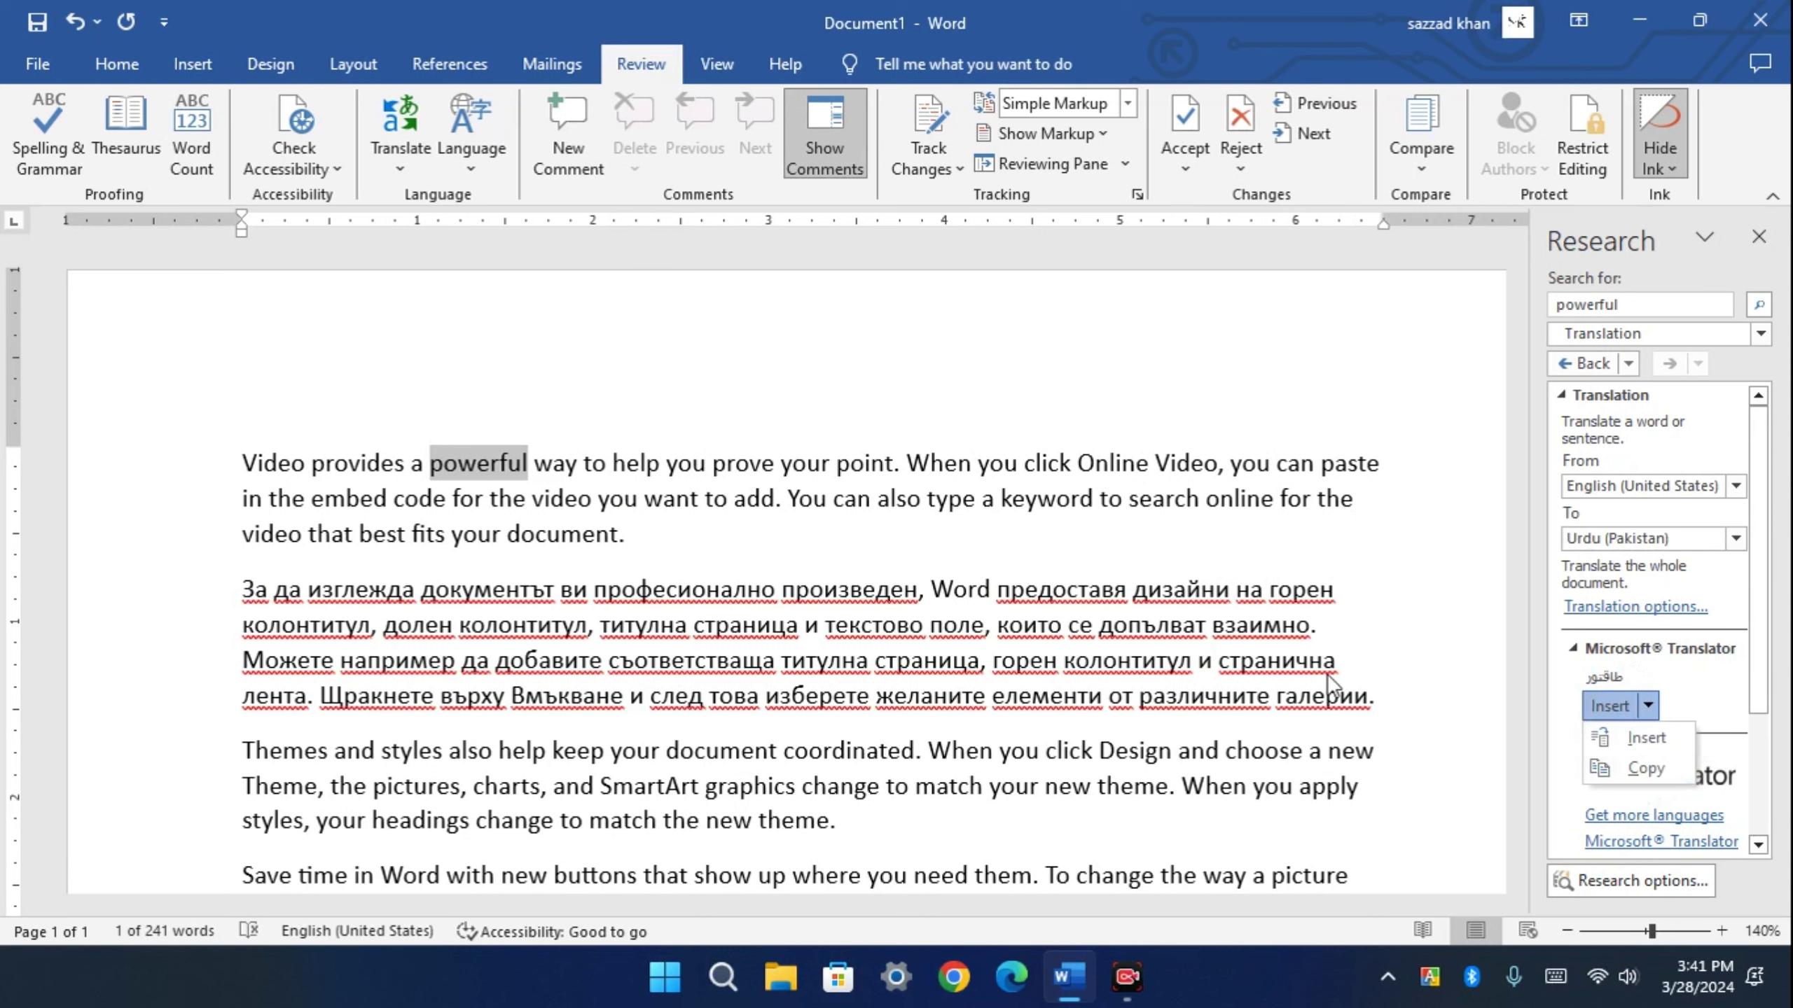
{"action": "left_click", "coordinate": [1660, 736]}
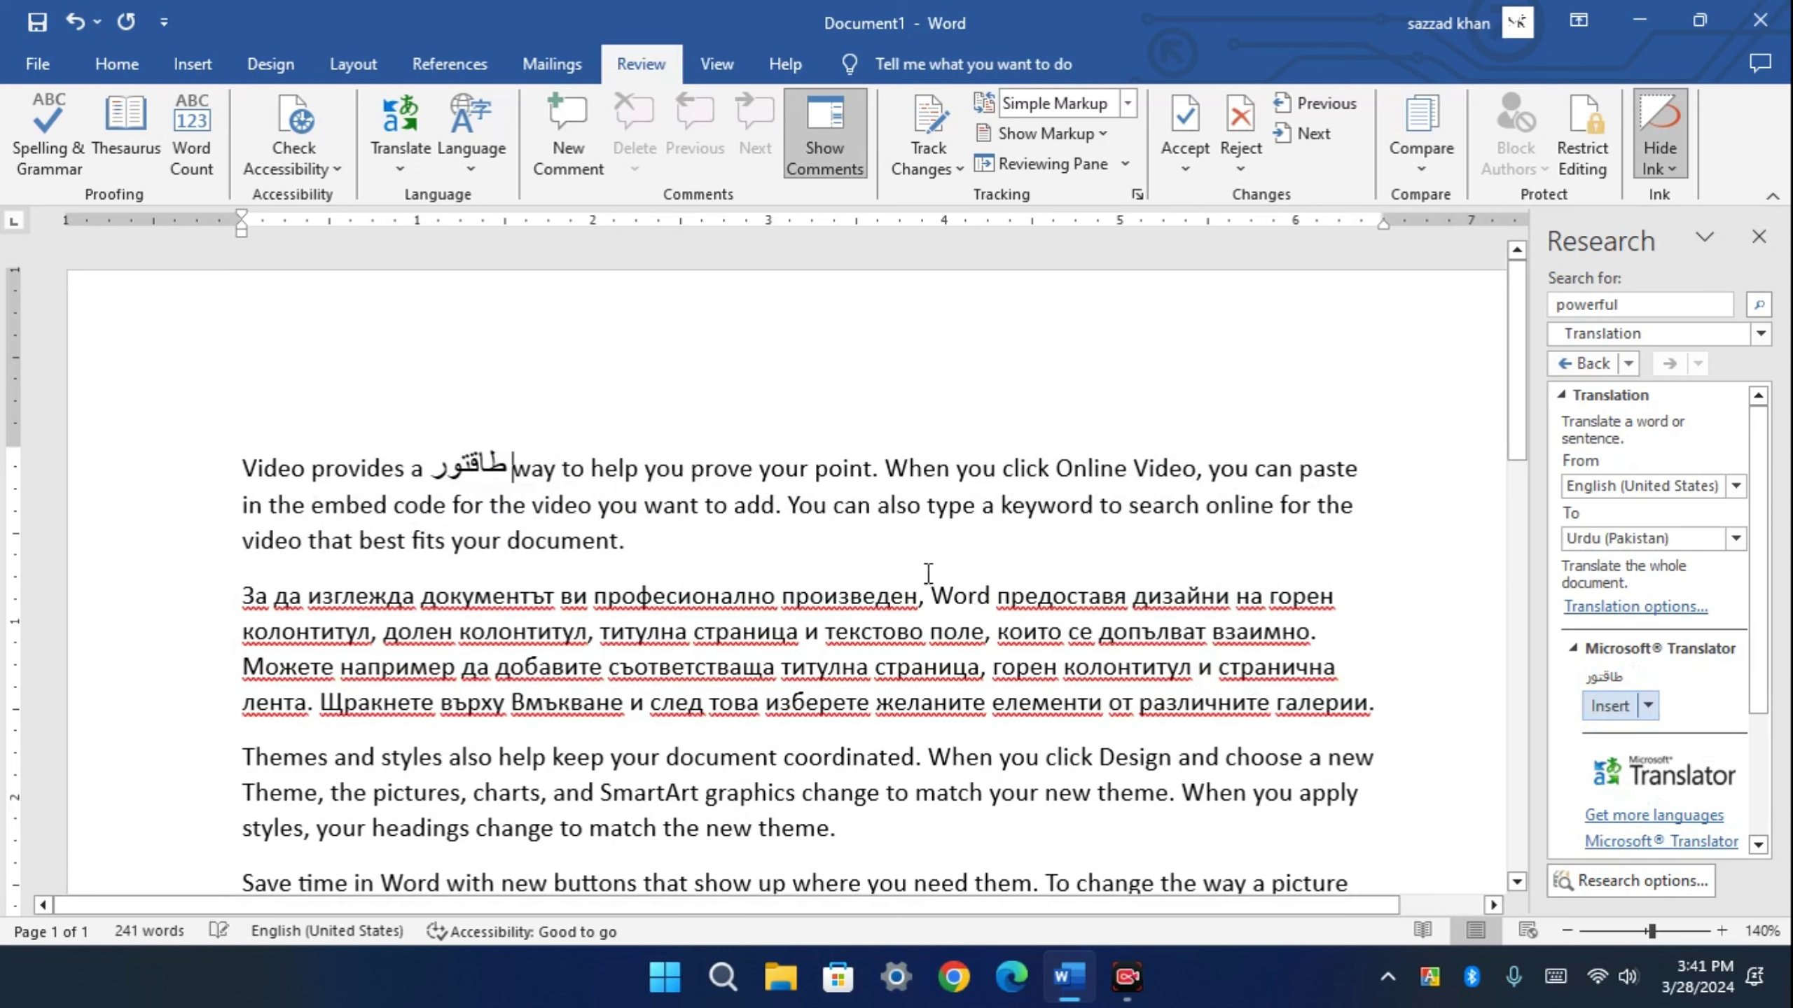
{"action": "left_click_drag", "start_coordinate": [450, 466], "coordinate": [498, 467]}
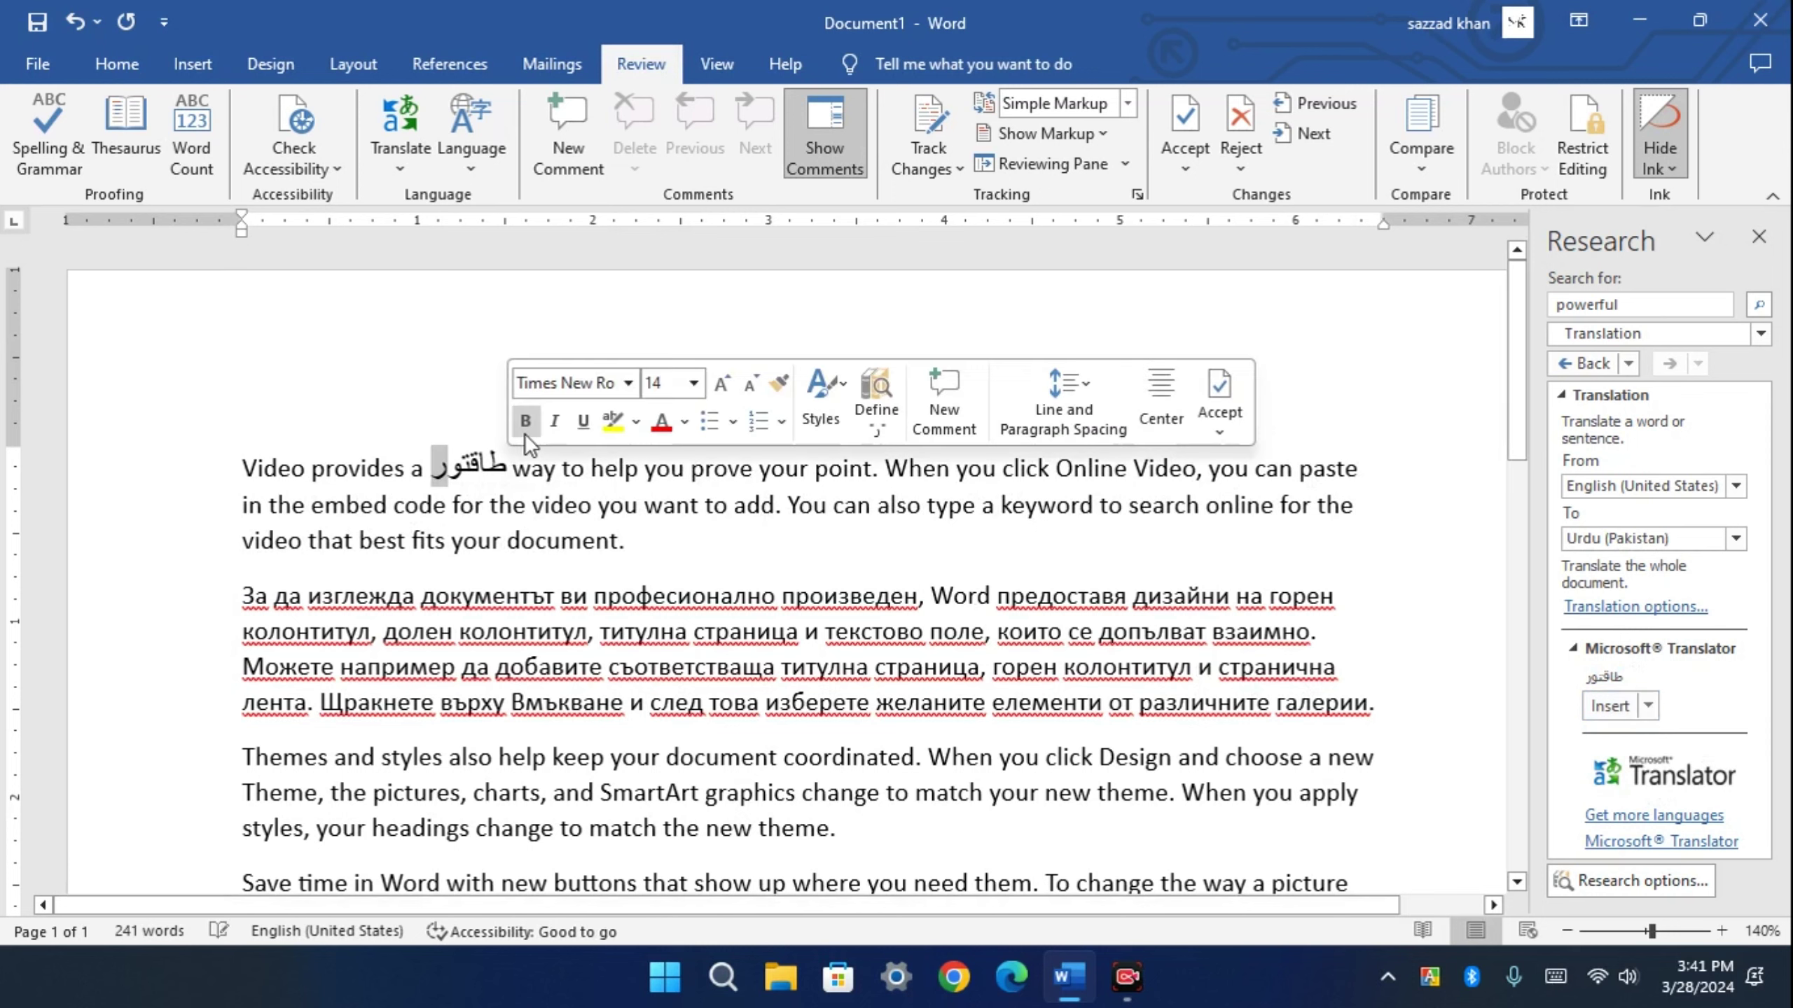
{"action": "left_click", "coordinate": [467, 466]}
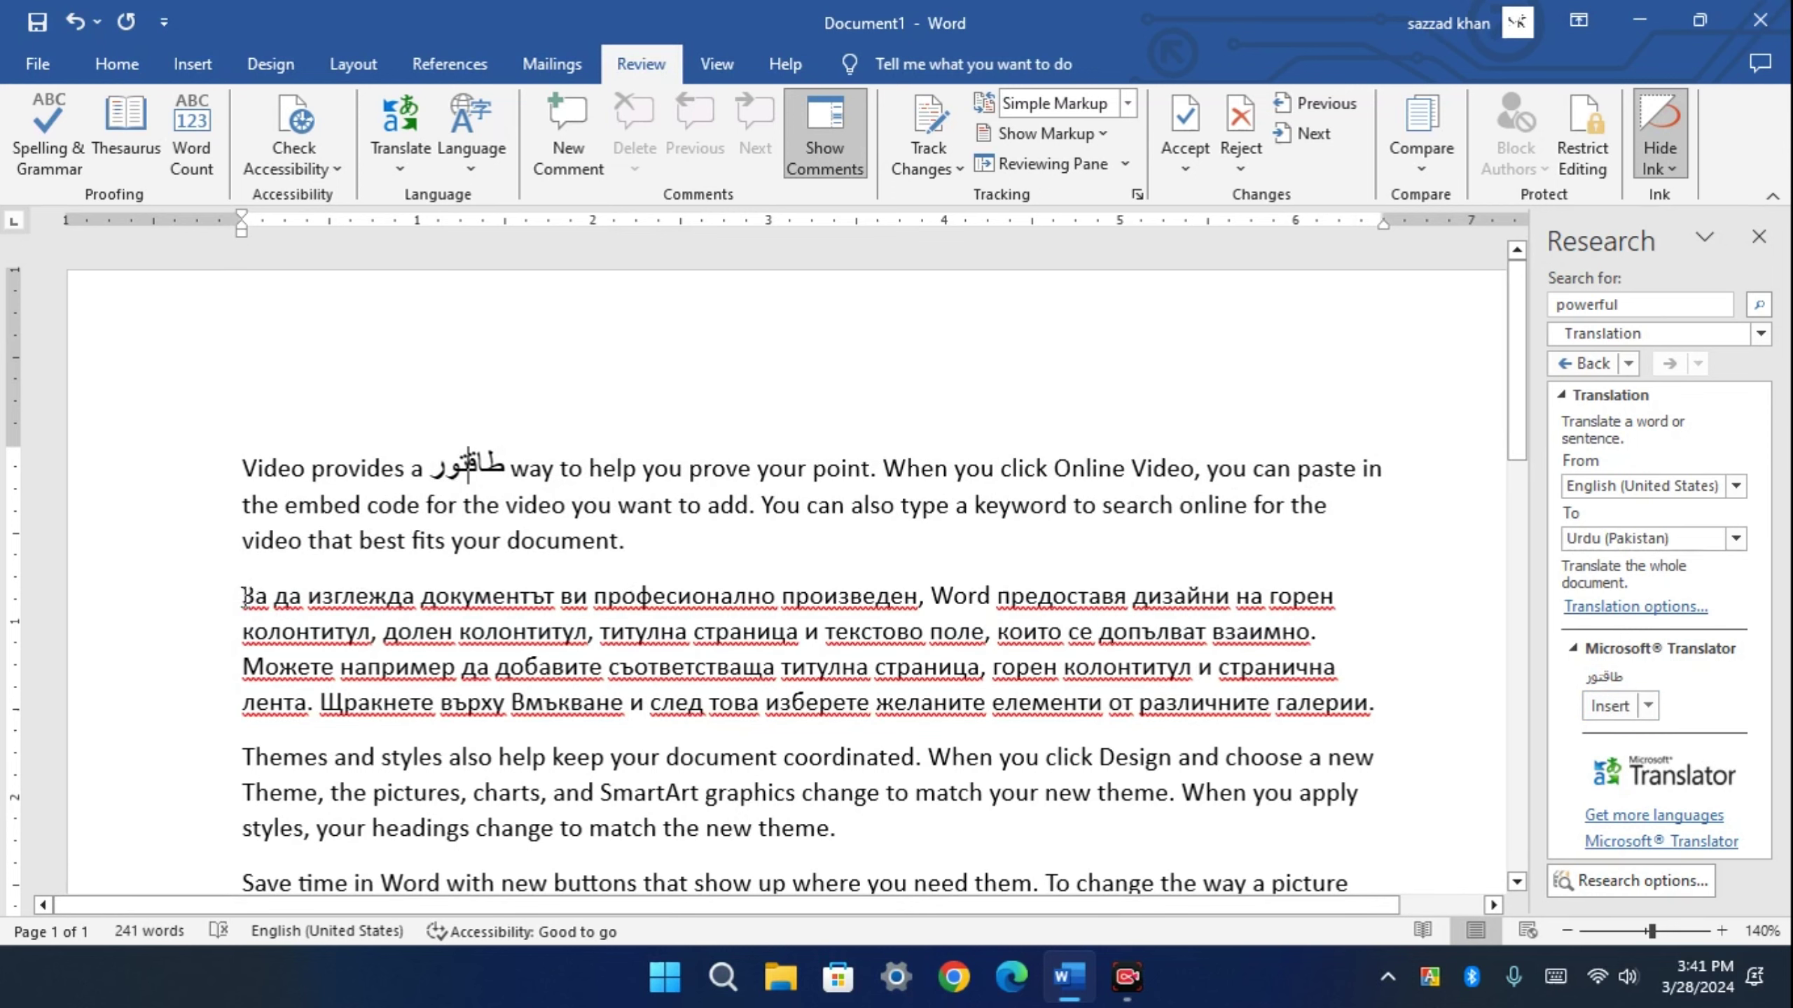
- Close Word, choosing Don't Save to discard the document changes
{"action": "scroll", "coordinate": [580, 421], "scroll_direction": "down", "scroll_amount": 1}
{"action": "scroll", "coordinate": [580, 421], "scroll_direction": "up", "scroll_amount": 1}
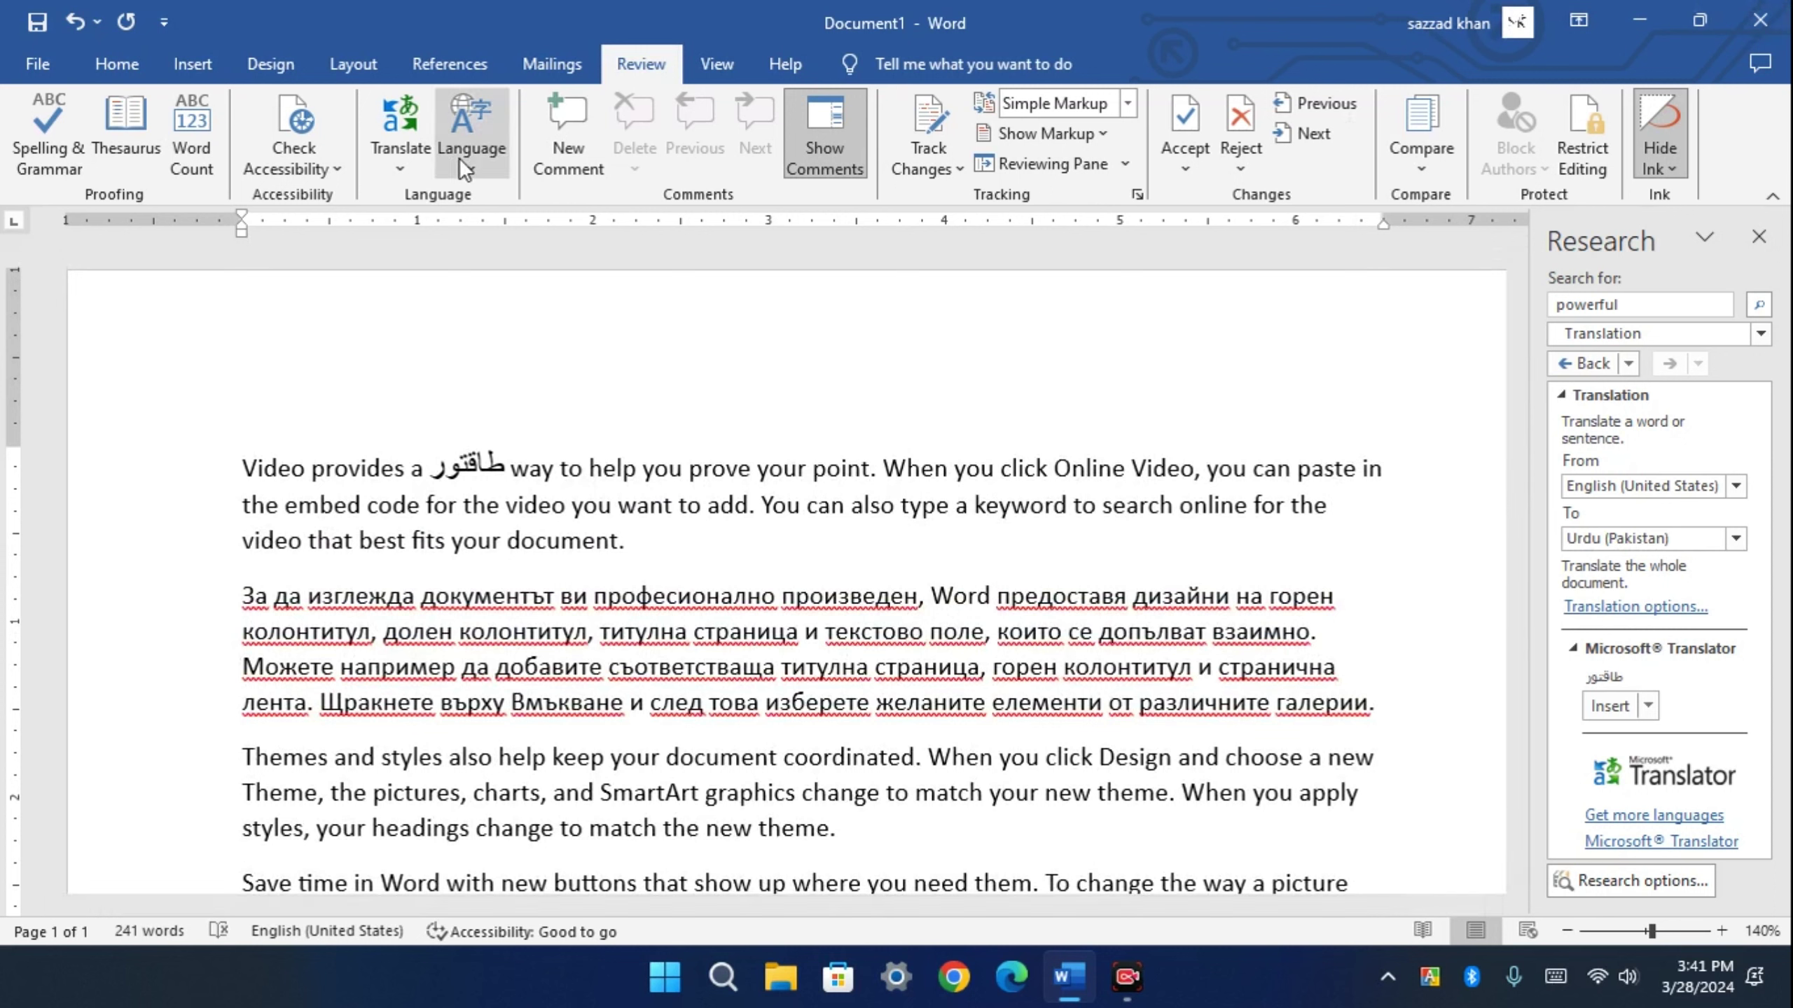
{"action": "left_click", "coordinate": [405, 159]}
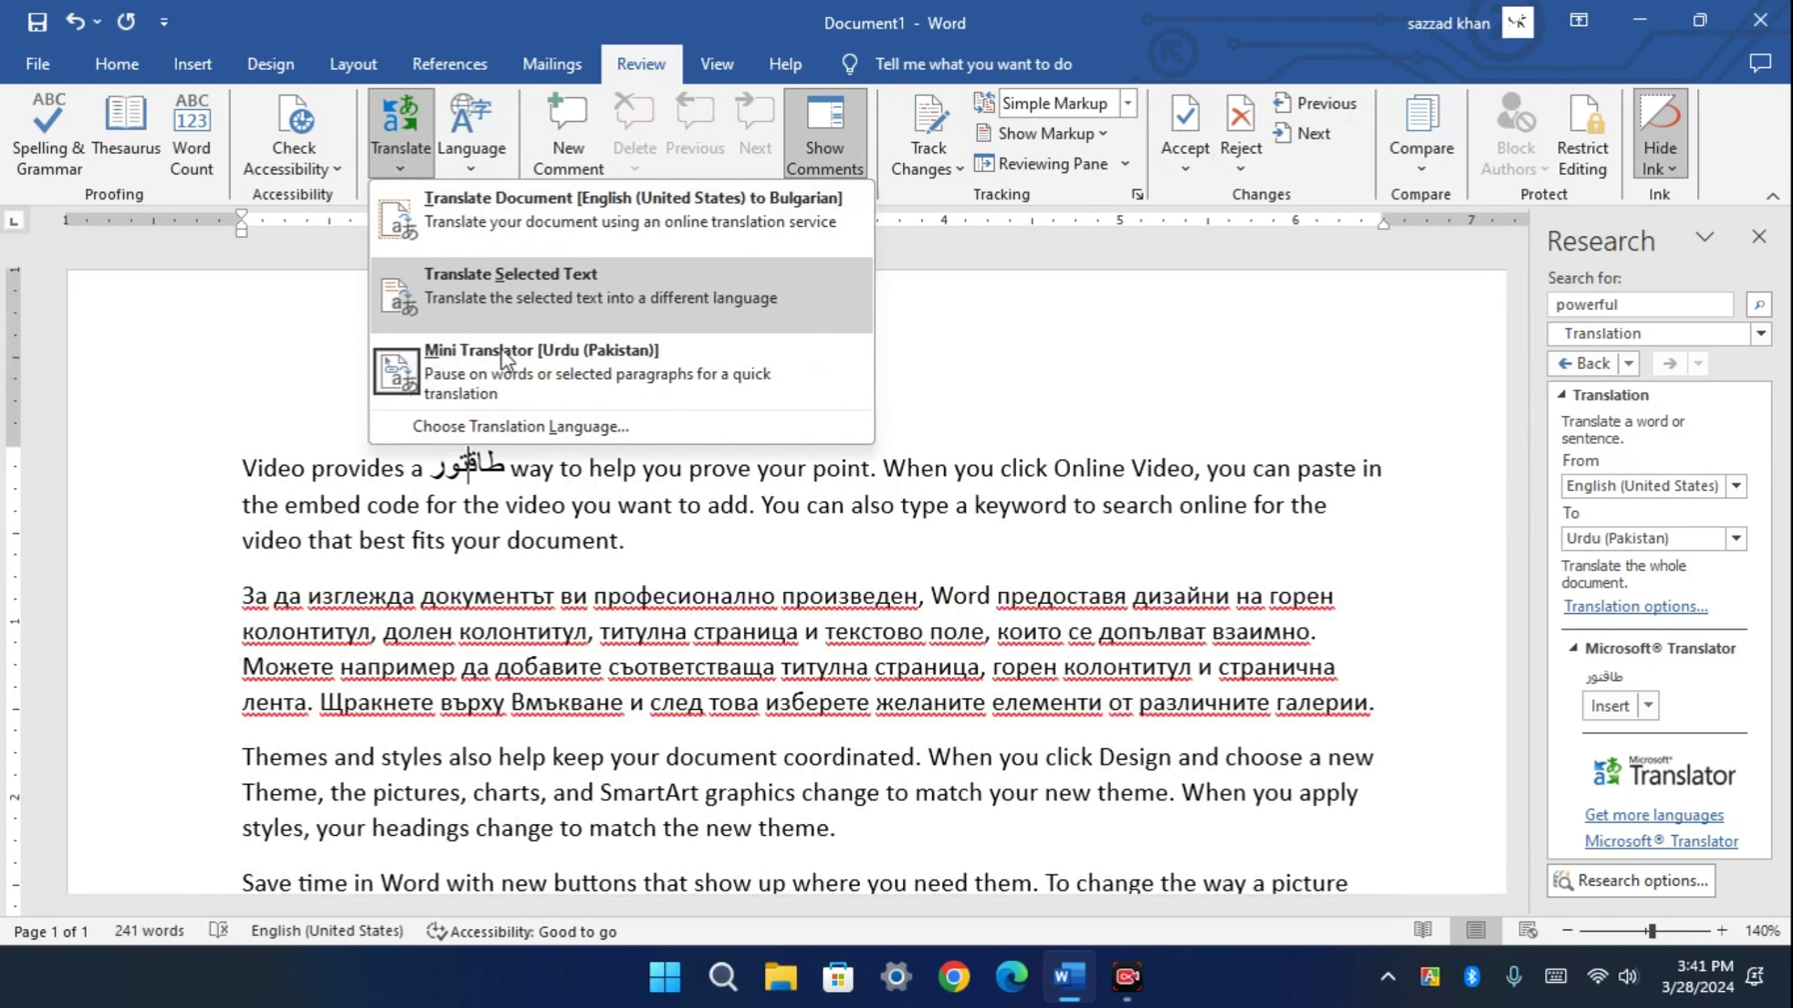
{"action": "left_click", "coordinate": [1760, 21]}
{"action": "left_click", "coordinate": [1033, 636]}
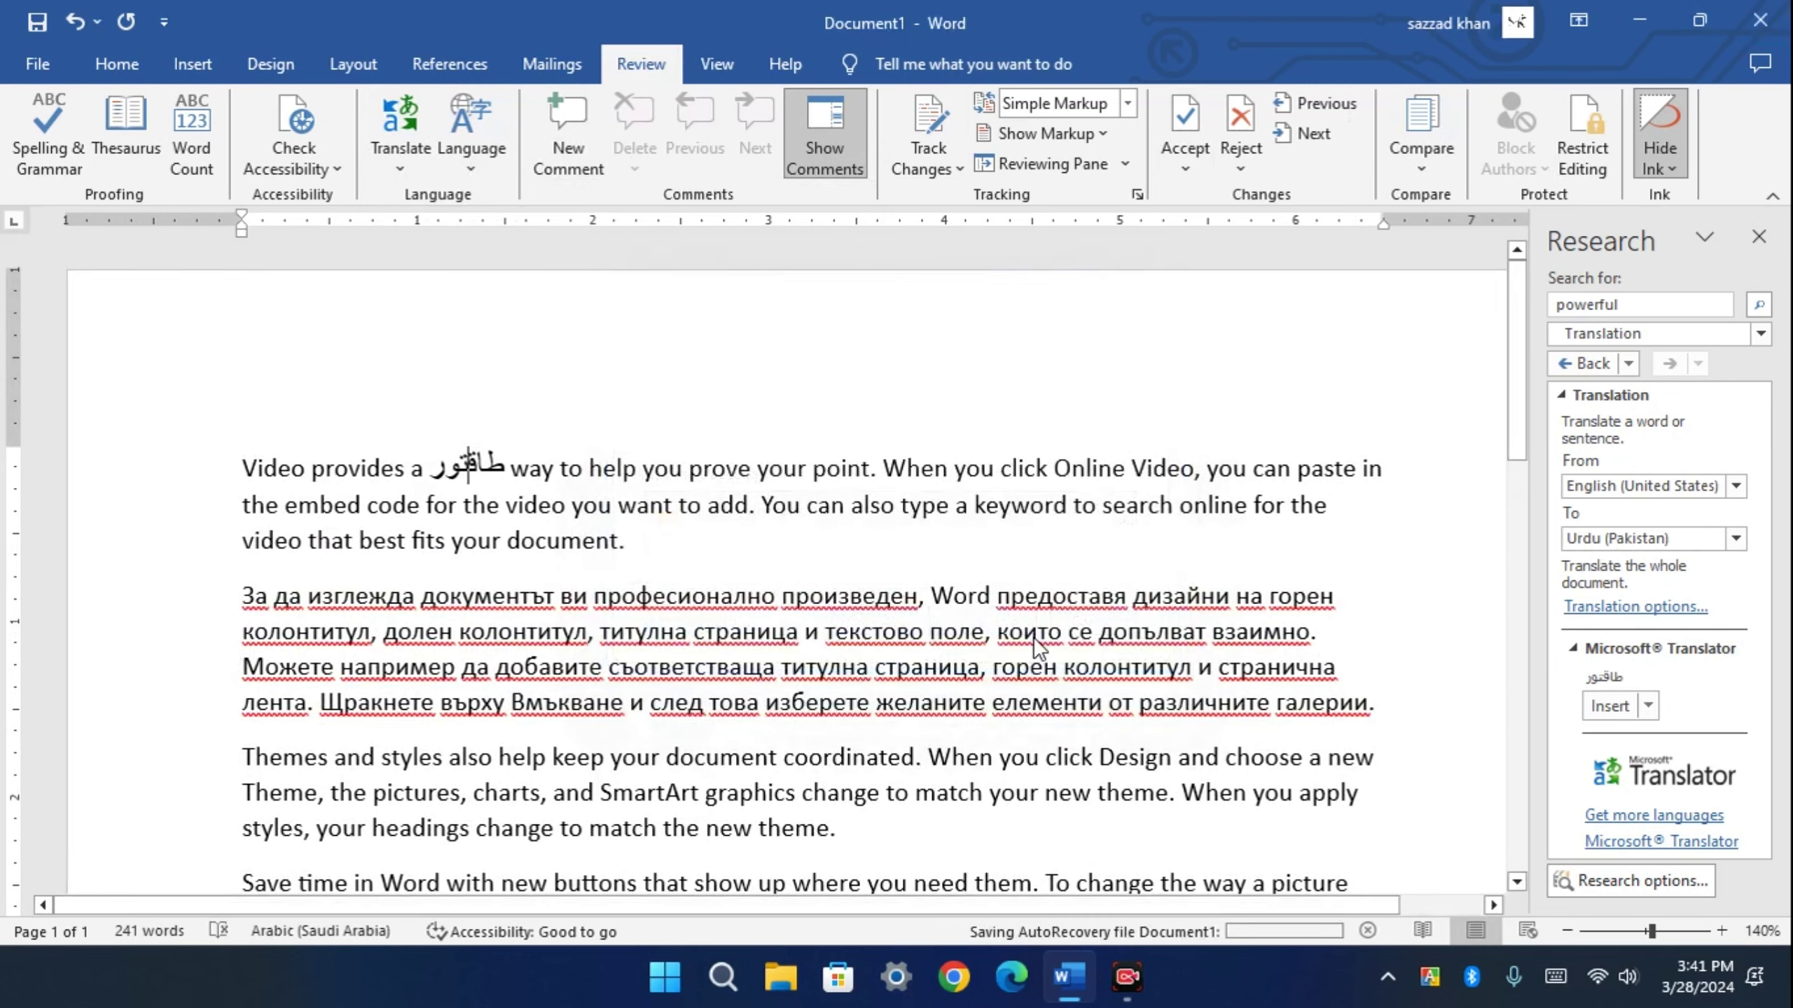